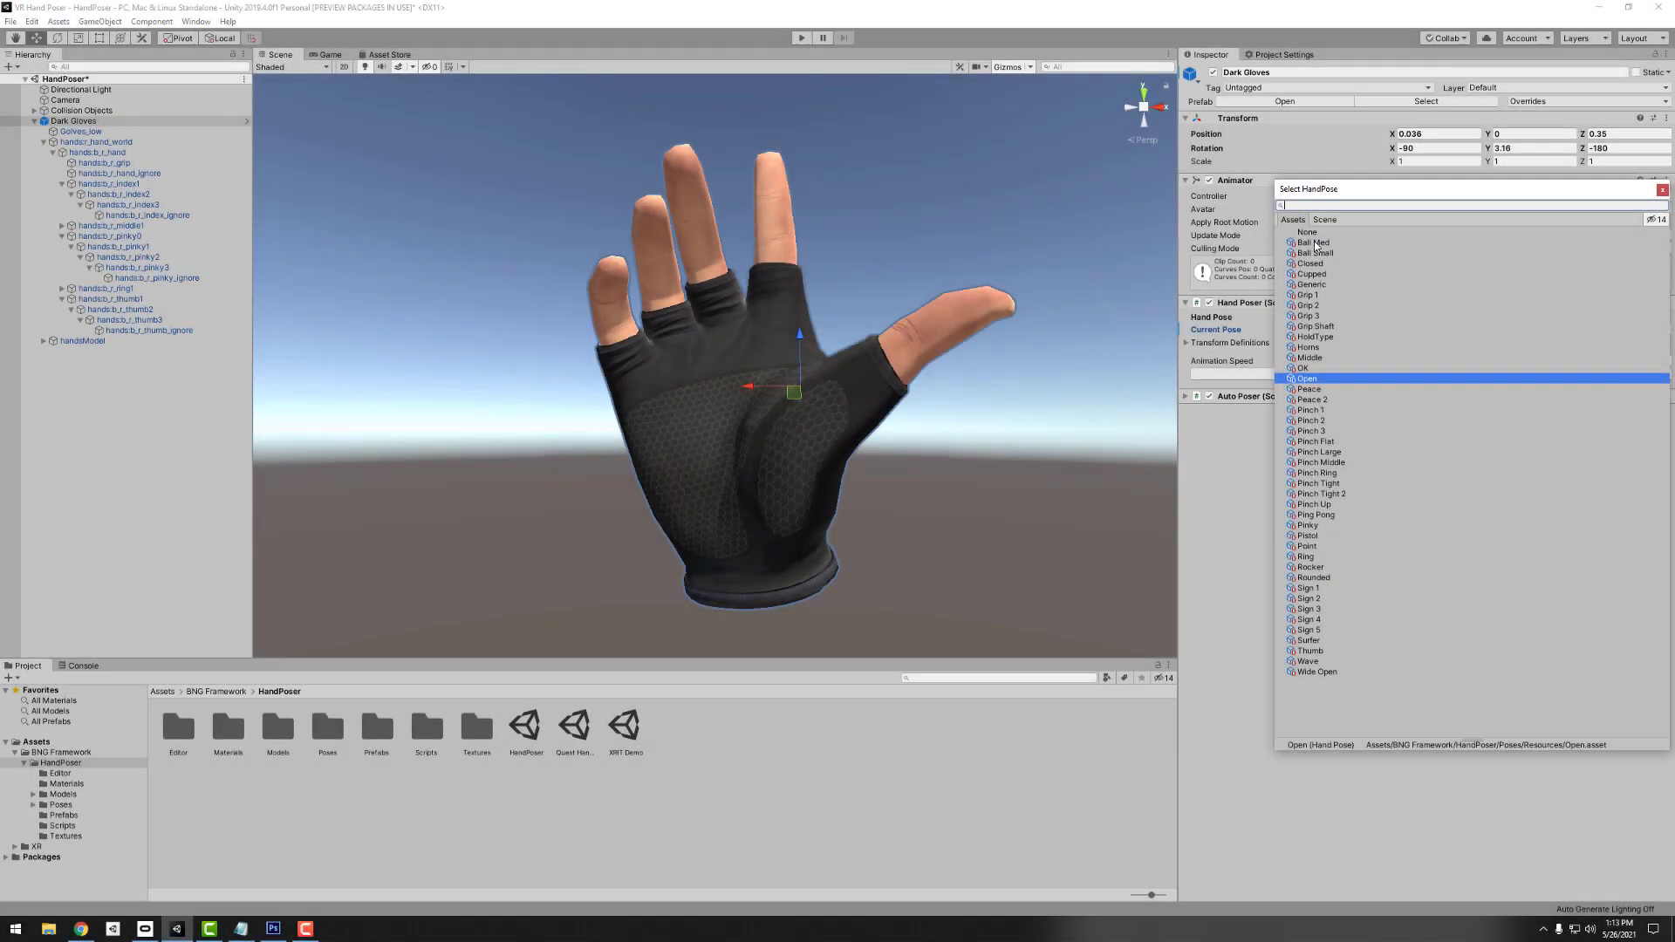
- Preview stock poses on the Dark Gloves, leaving Rocker as current pose, and select Dark Gloves
click(1314, 244)
key(Down)
key(Down)
key(Down)
key(Down)
key(Down)
key(Down)
key(Down)
key(Down)
key(Down)
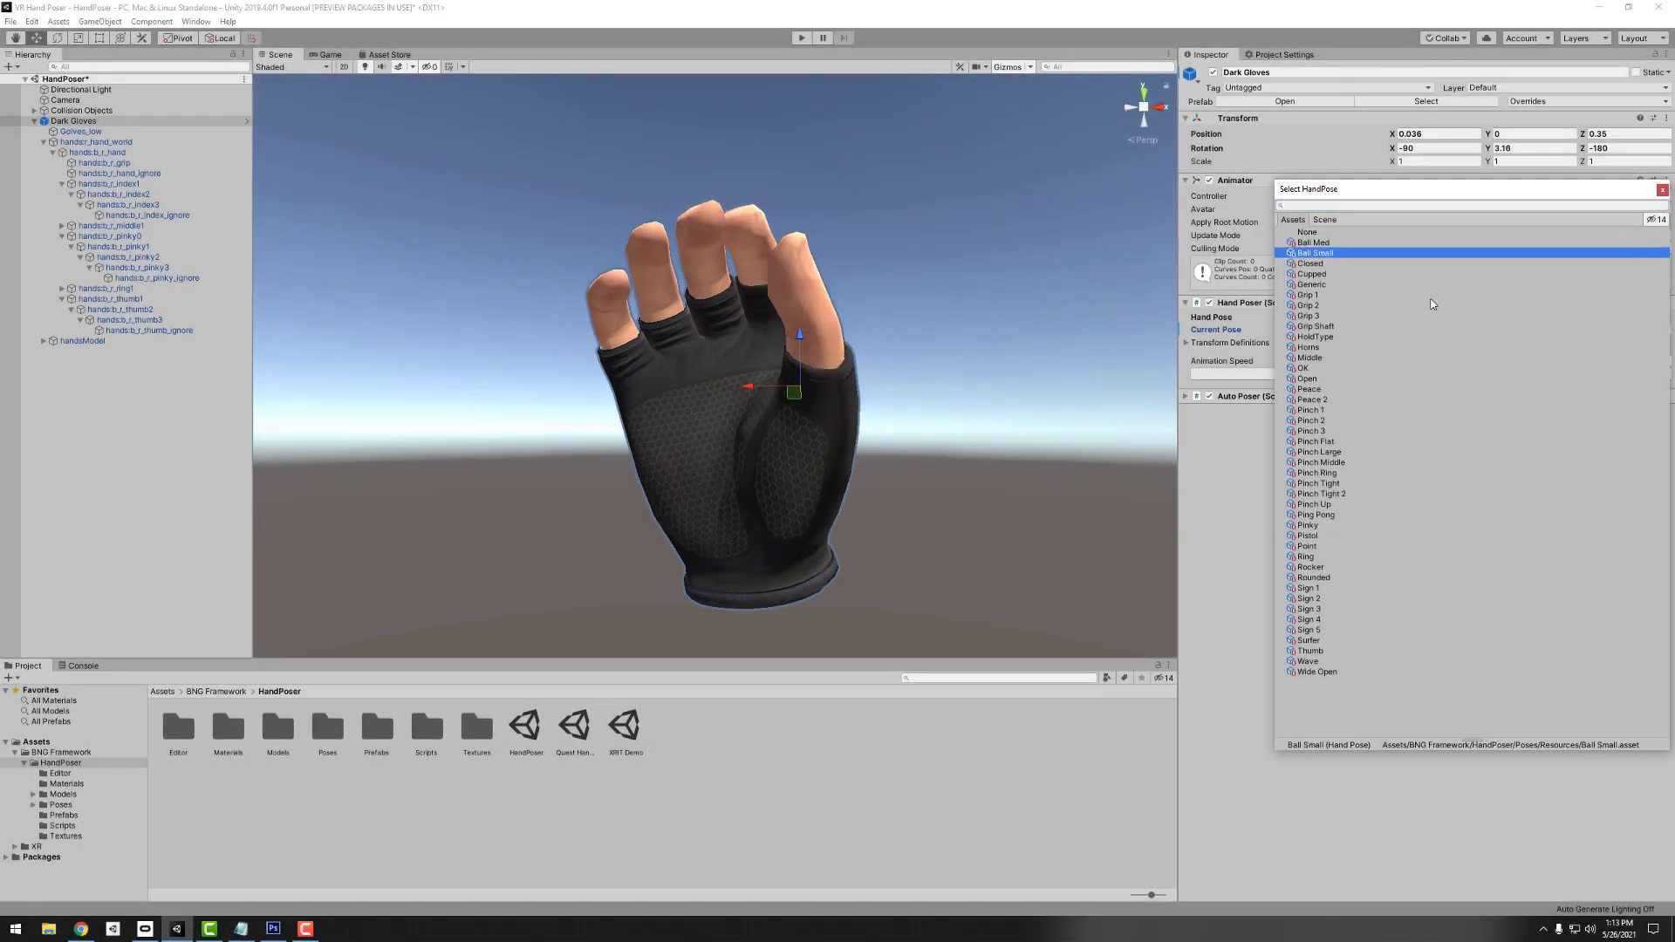
key(Down)
key(Down)
key(Down)
key(Down)
key(Down)
key(Down)
key(Down)
key(Down)
key(Down)
key(Down)
key(Down)
key(Down)
key(Down)
key(Down)
key(Down)
key(Down)
key(Down)
key(Down)
key(Down)
key(Down)
key(Down)
key(Down)
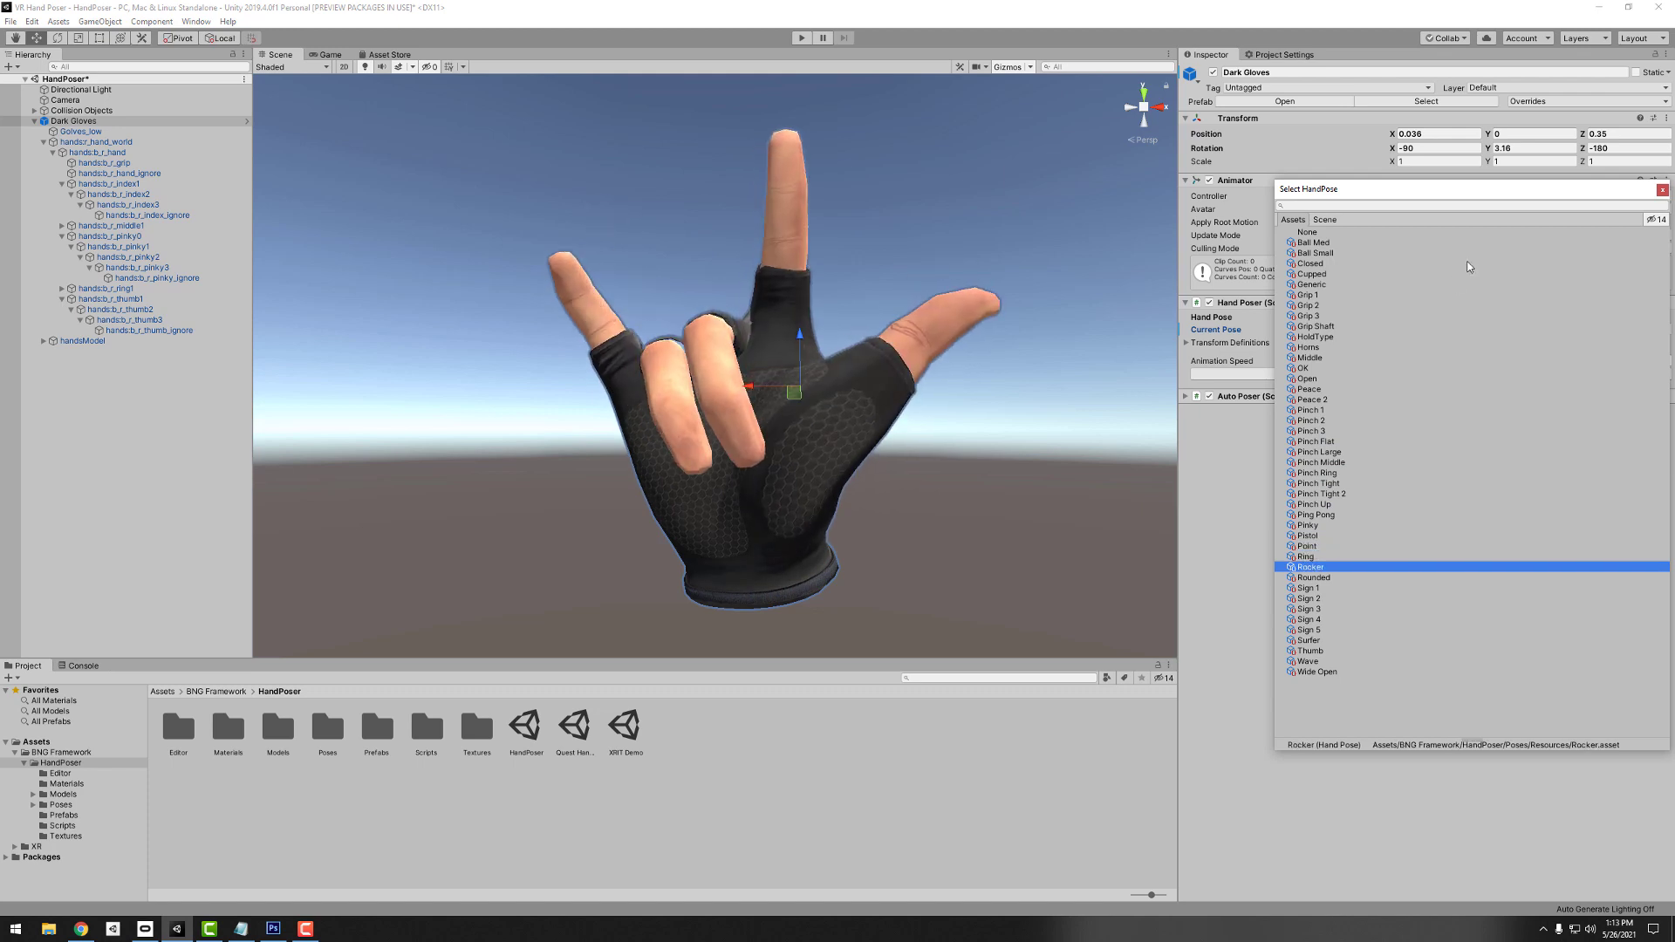
click(1662, 190)
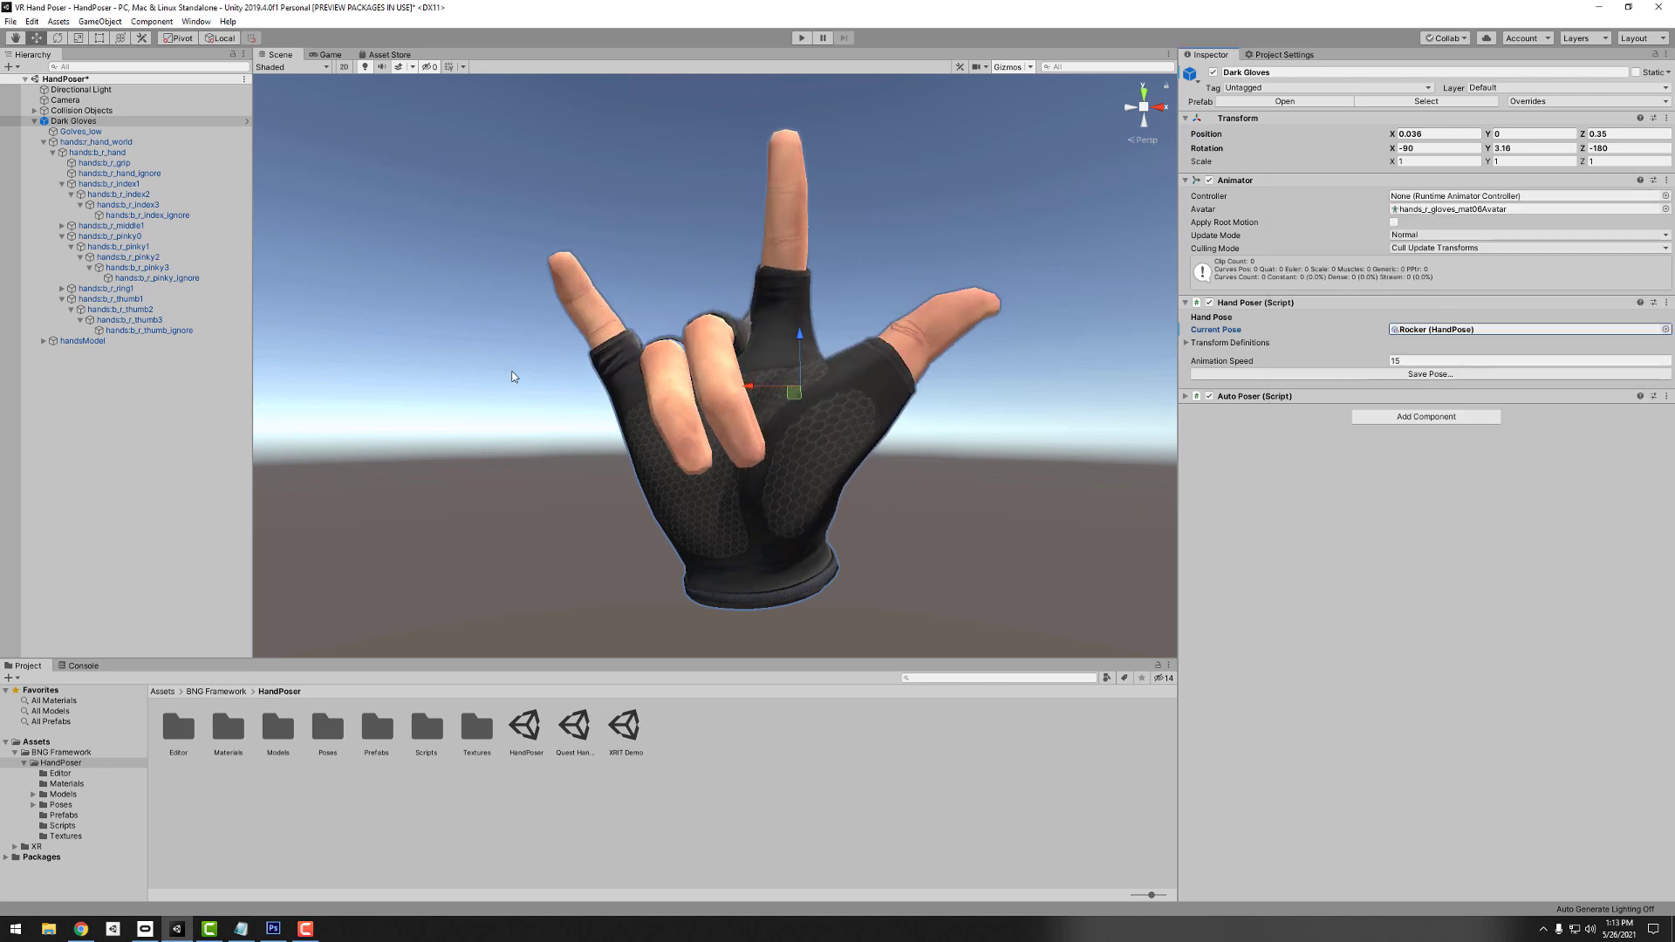
click(78, 121)
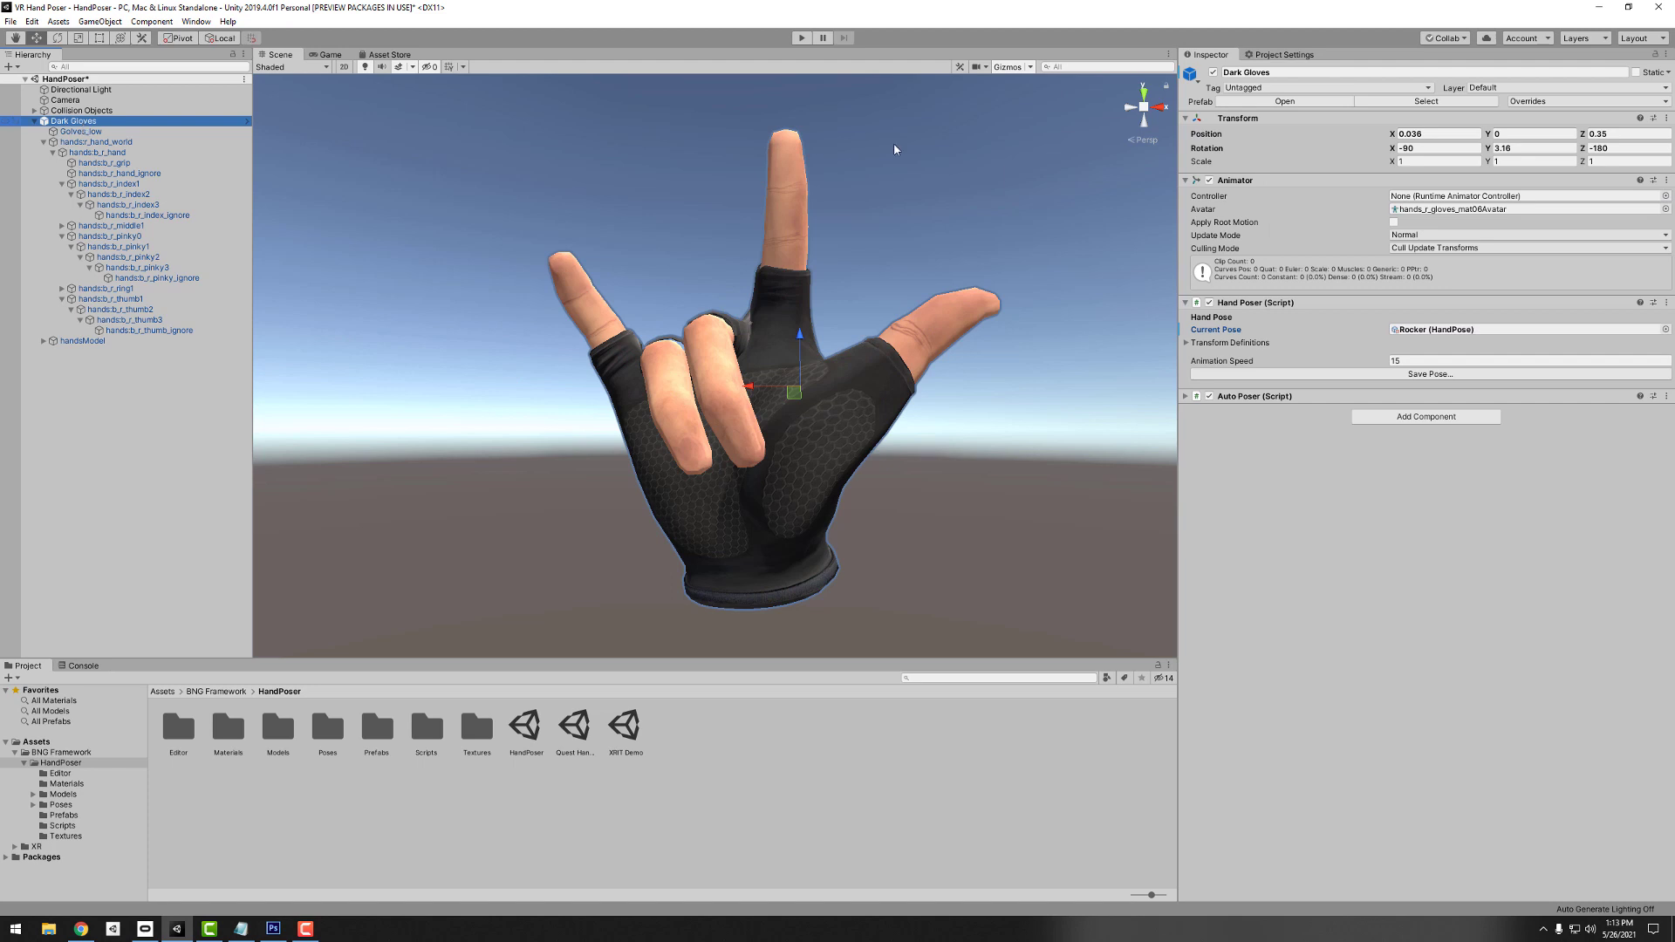
- Delete Dark Gloves, add fully_gloved from Models with the copied transform values, and expand it
key(Delete)
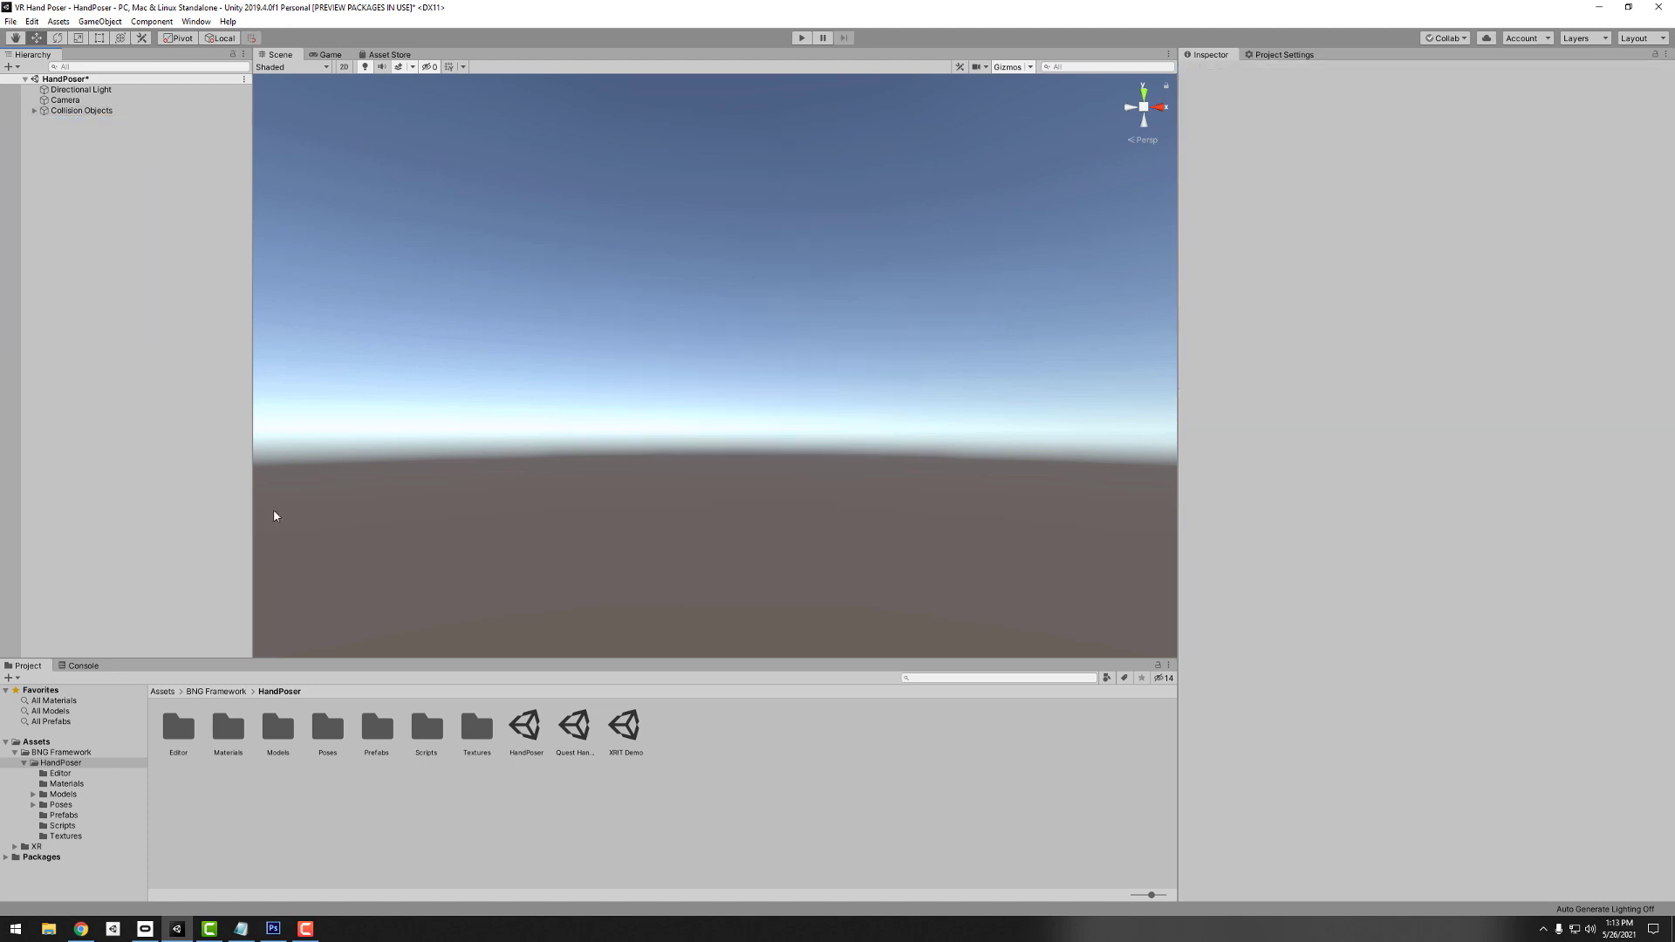
click(63, 795)
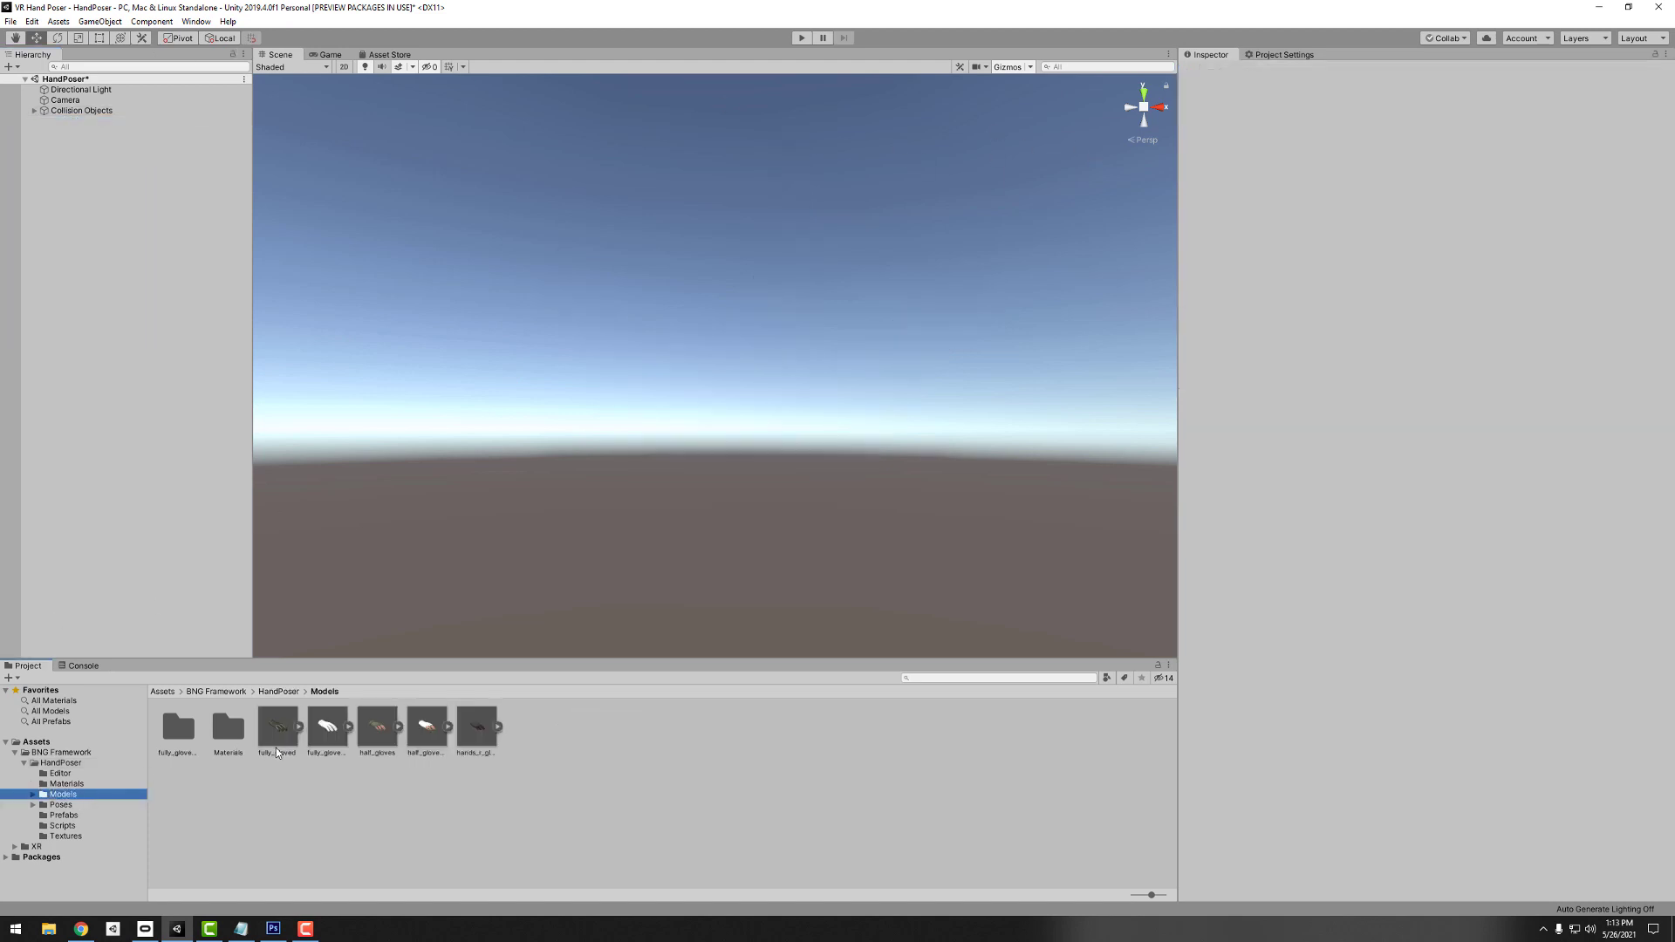
drag(281, 731, 75, 153)
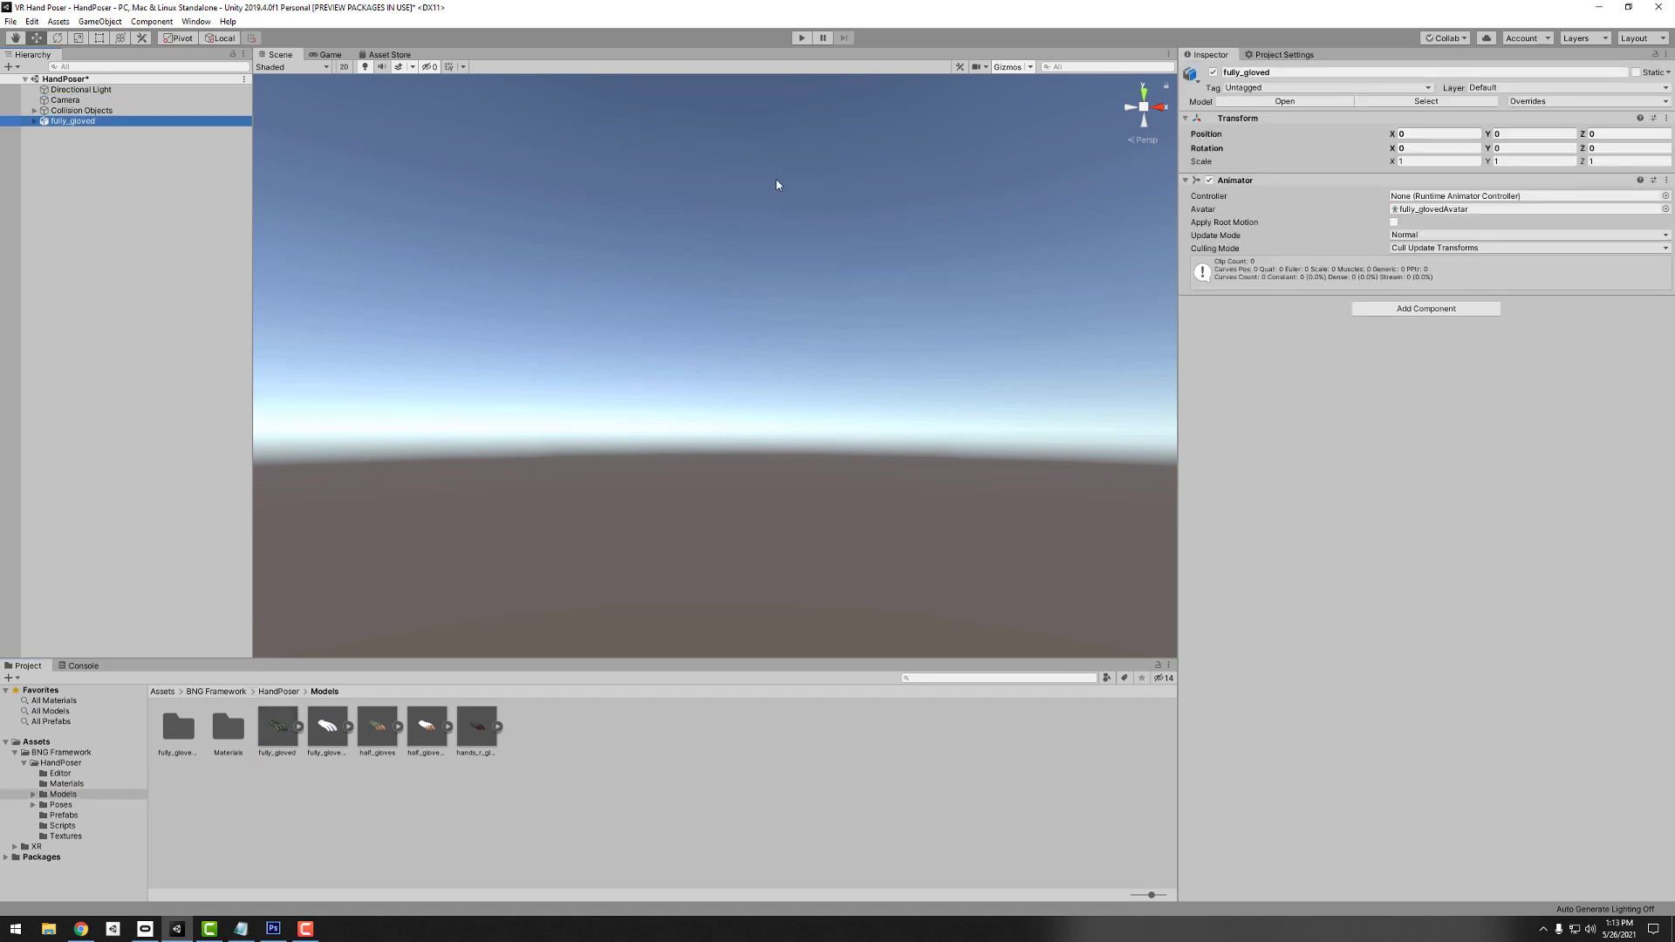
right_click(1237, 118)
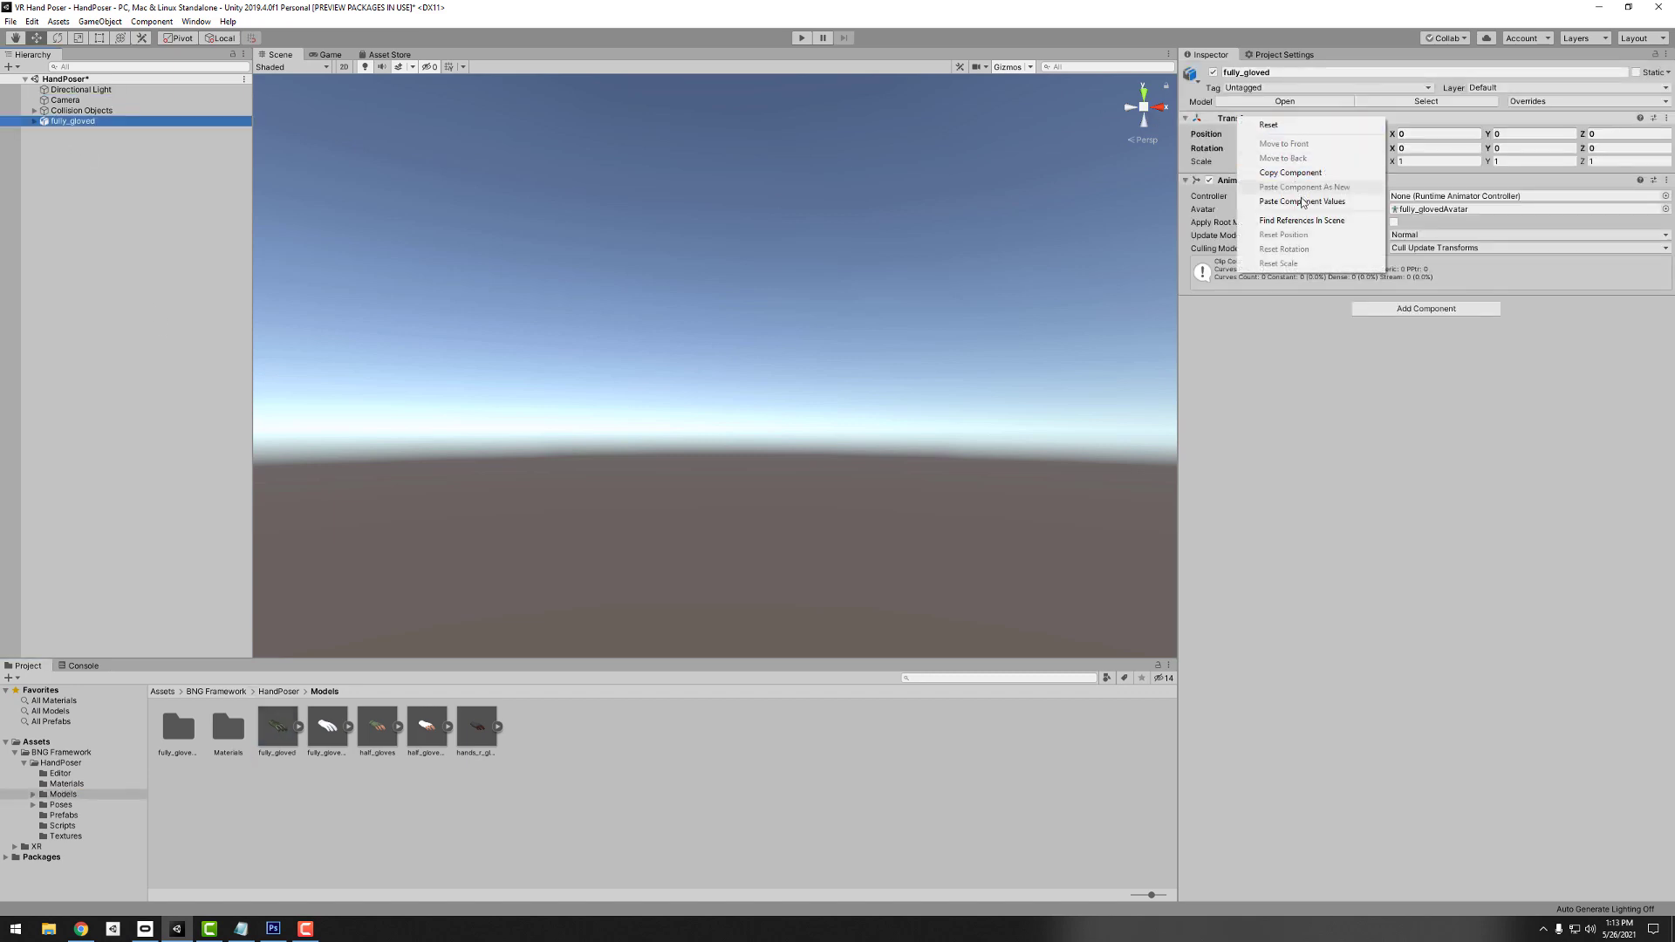
click(1303, 202)
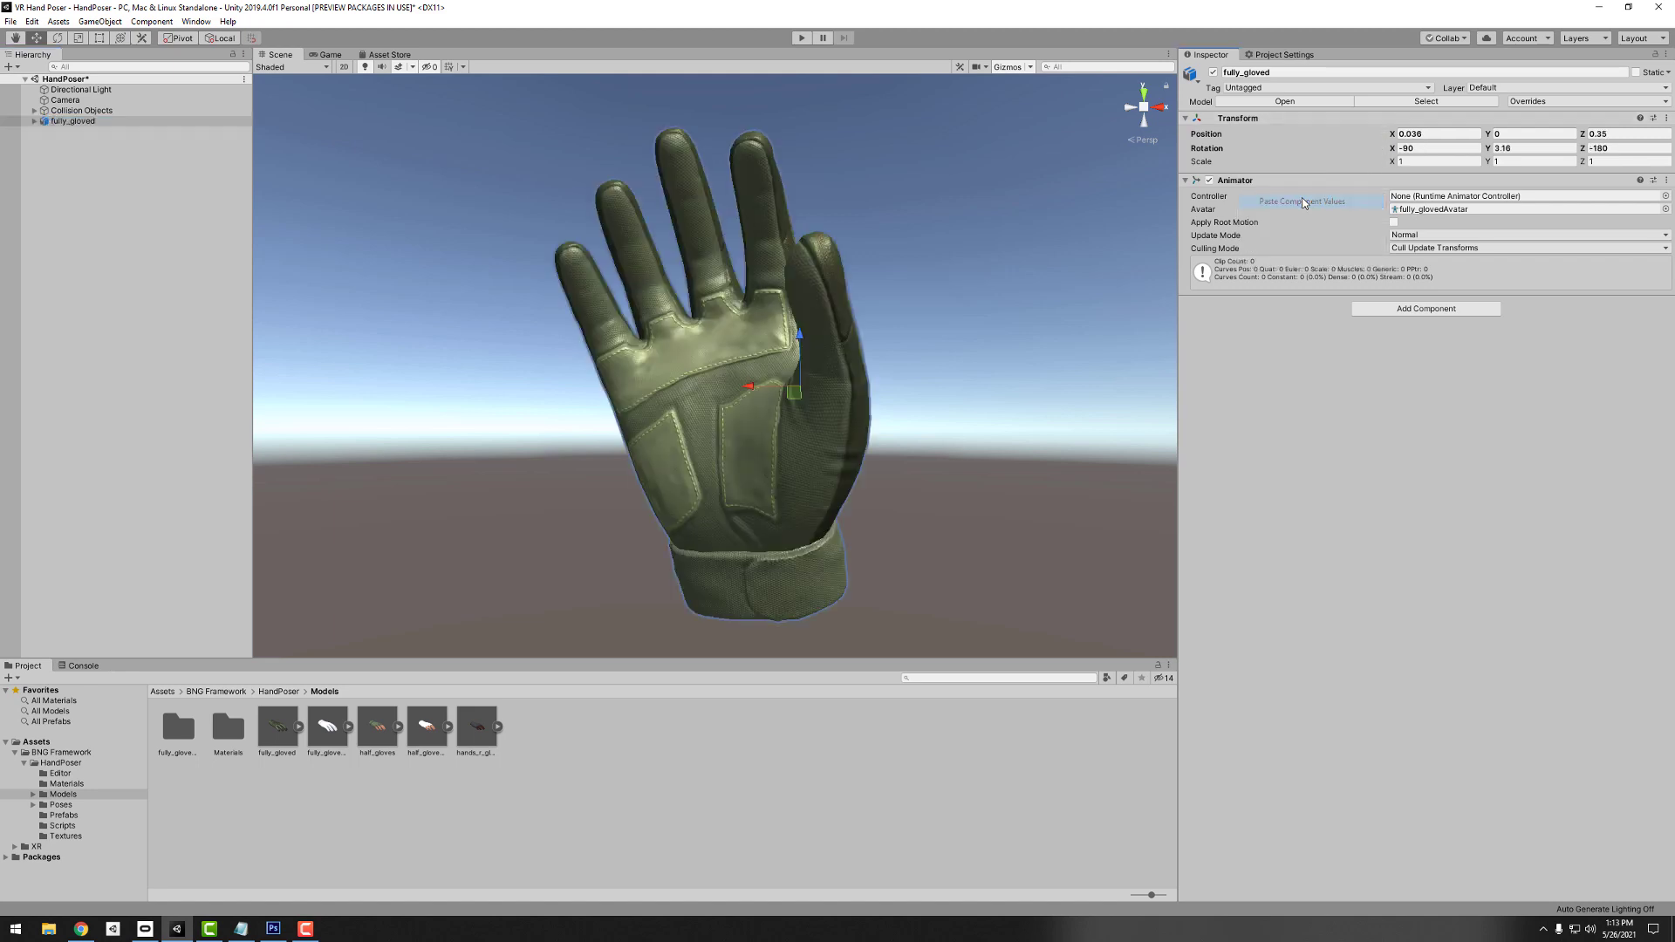
click(34, 121)
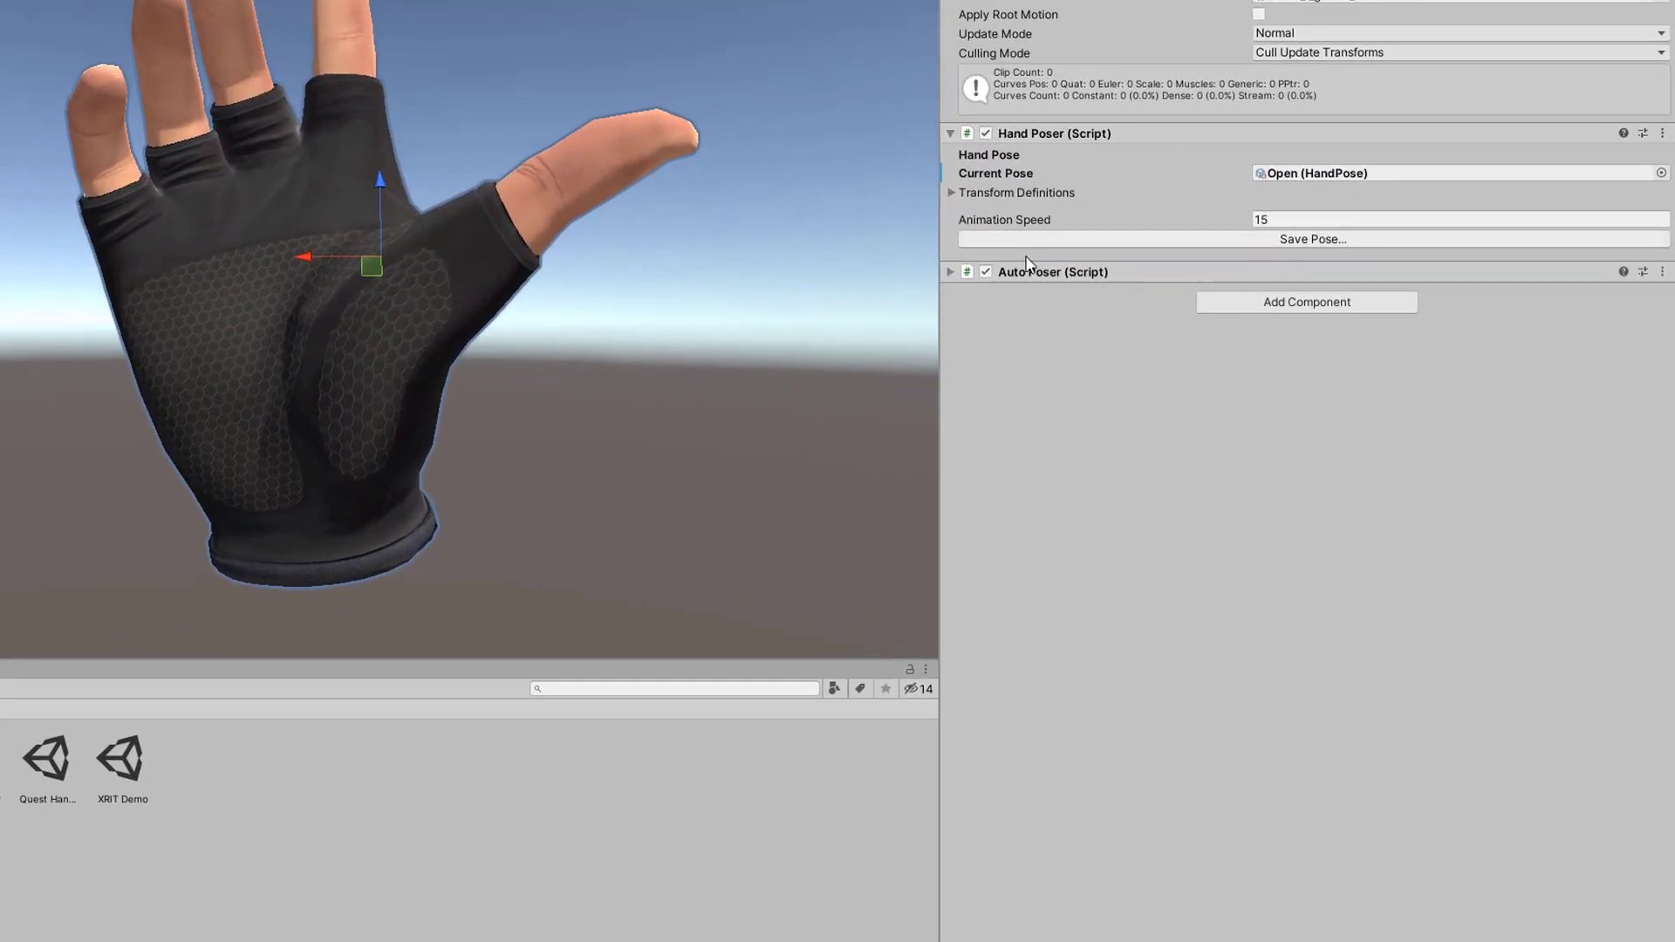
- Expand Transform Definitions and locate the bones for thumb Element 0 and the wrist joint
click(951, 271)
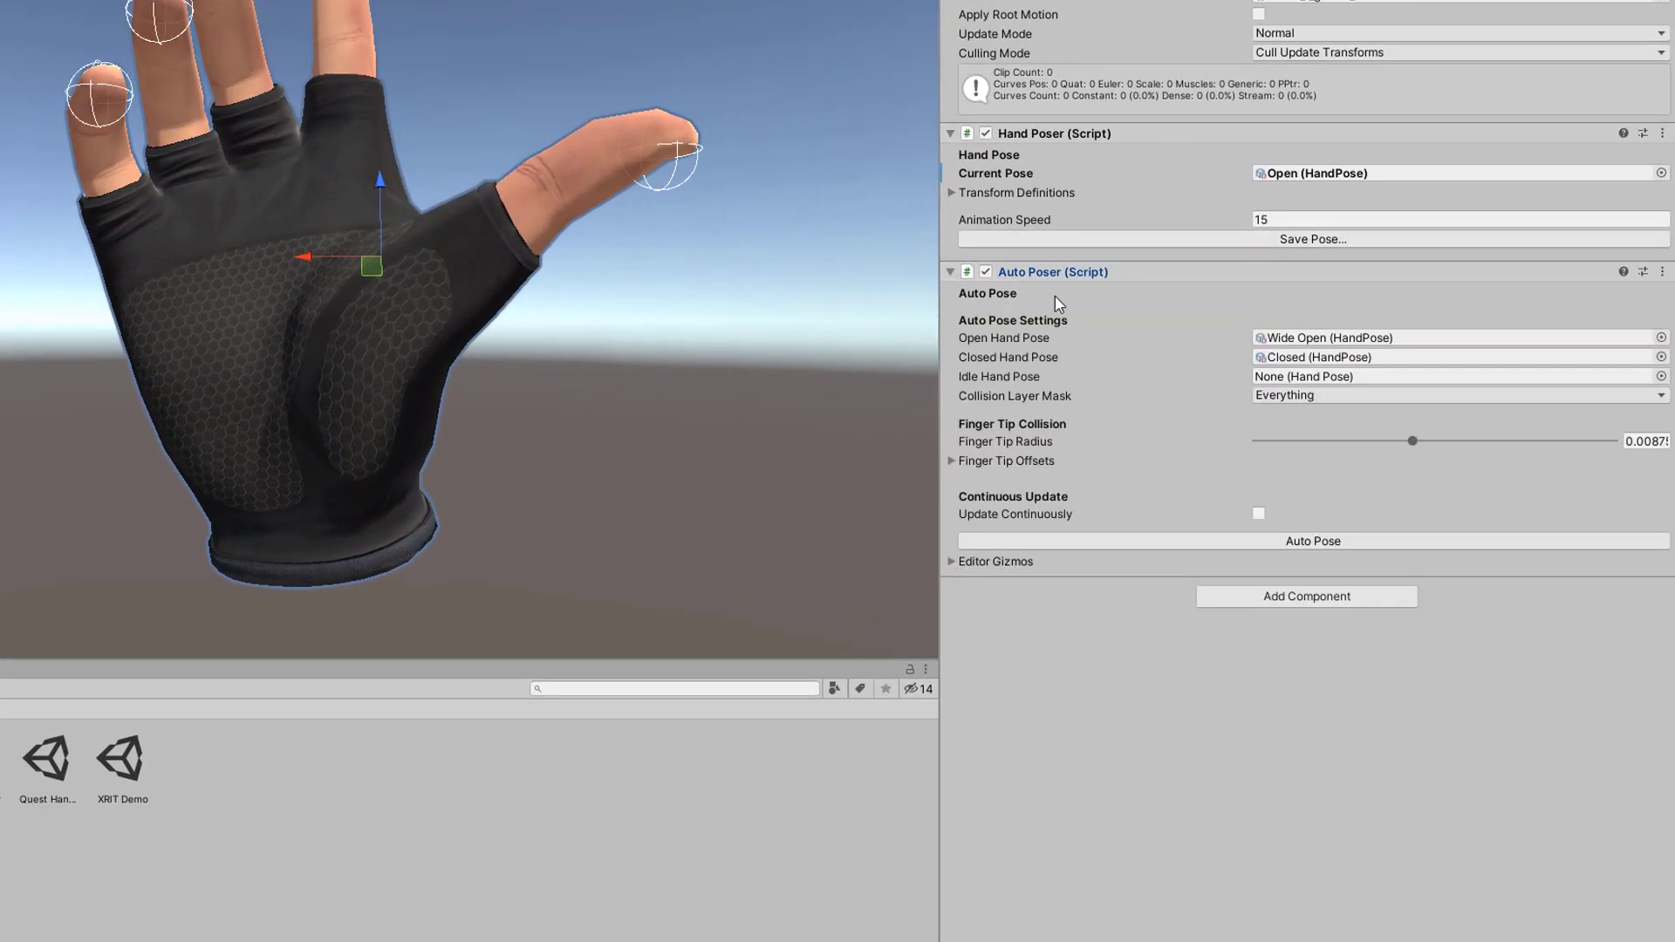
click(951, 272)
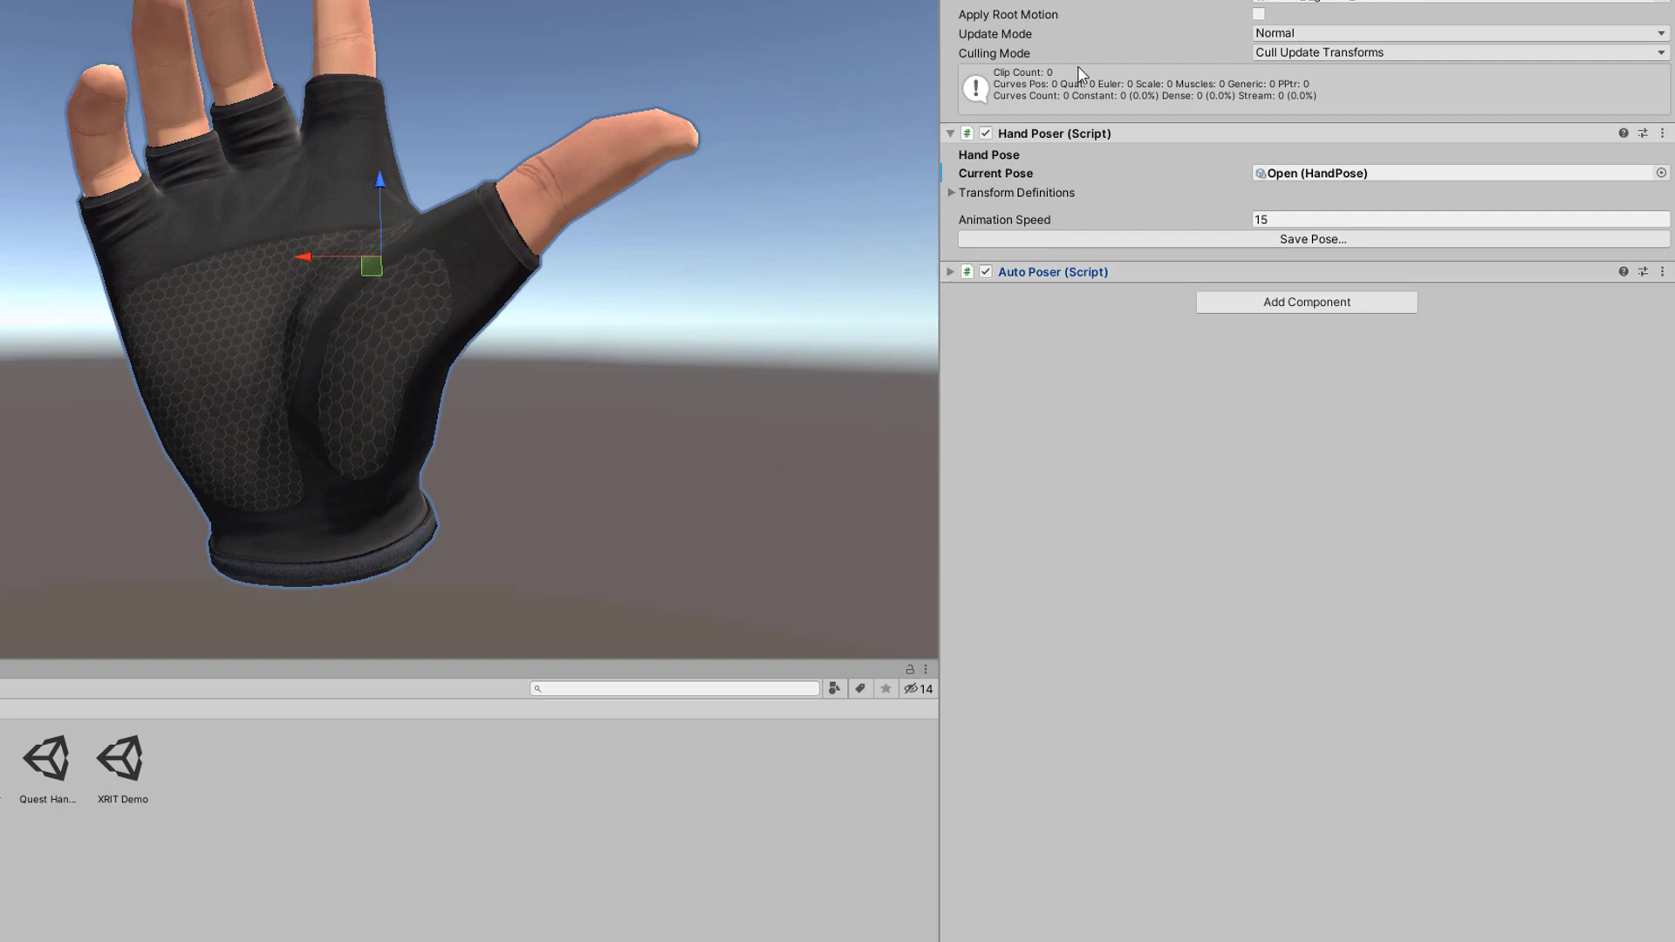
click(951, 192)
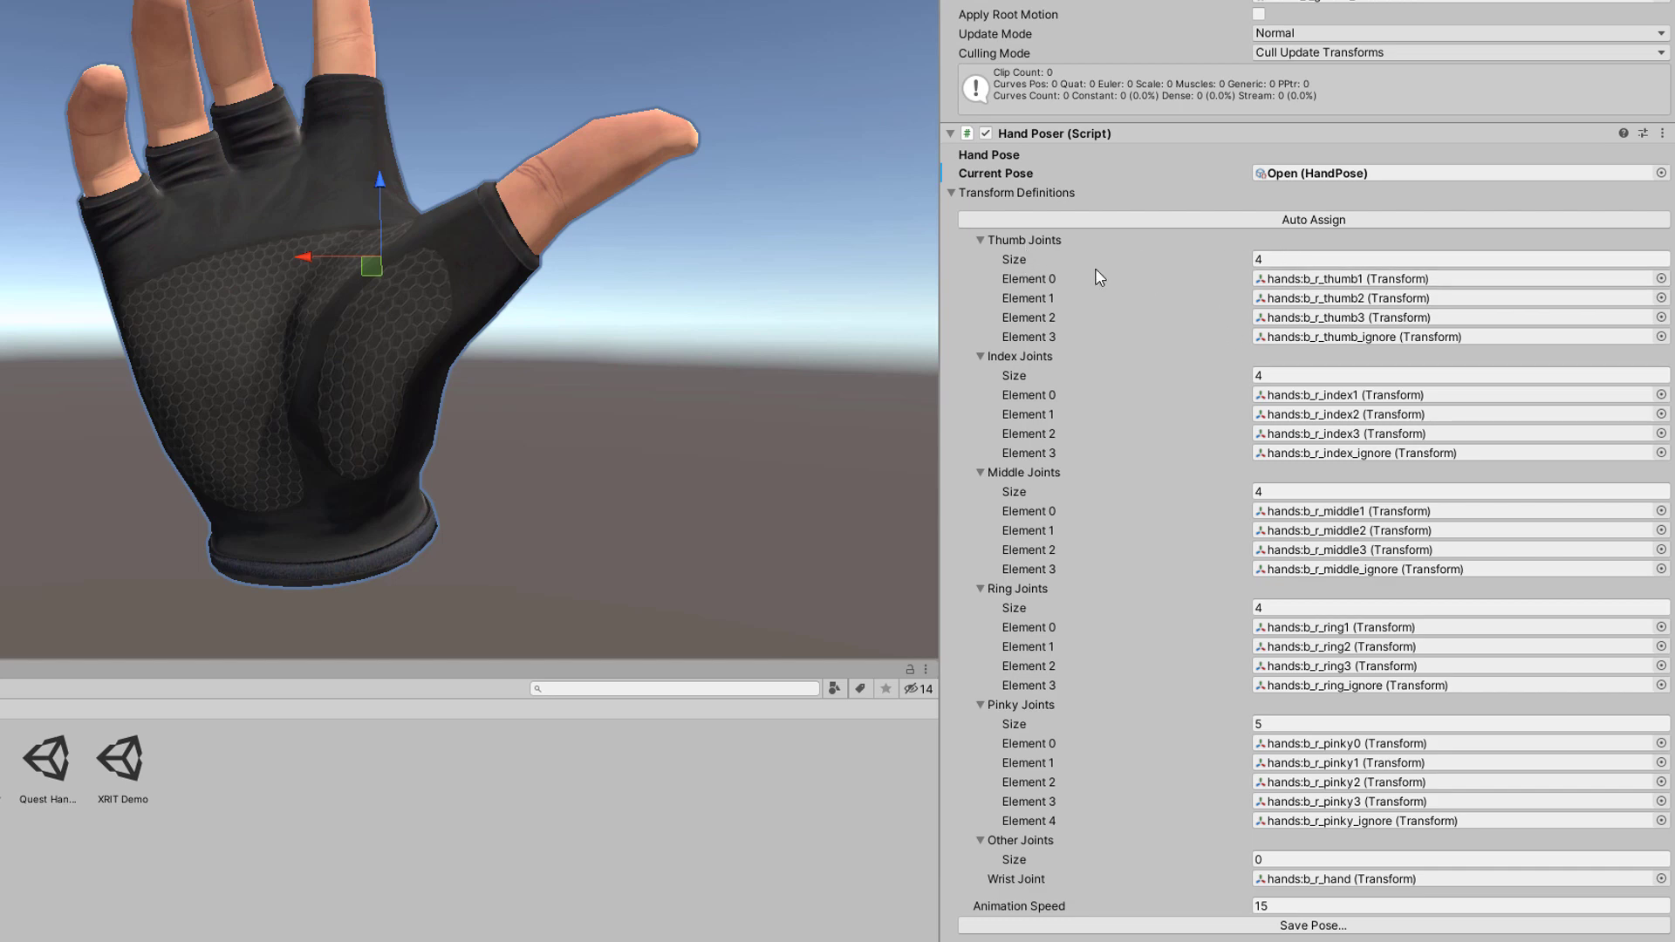
click(1284, 278)
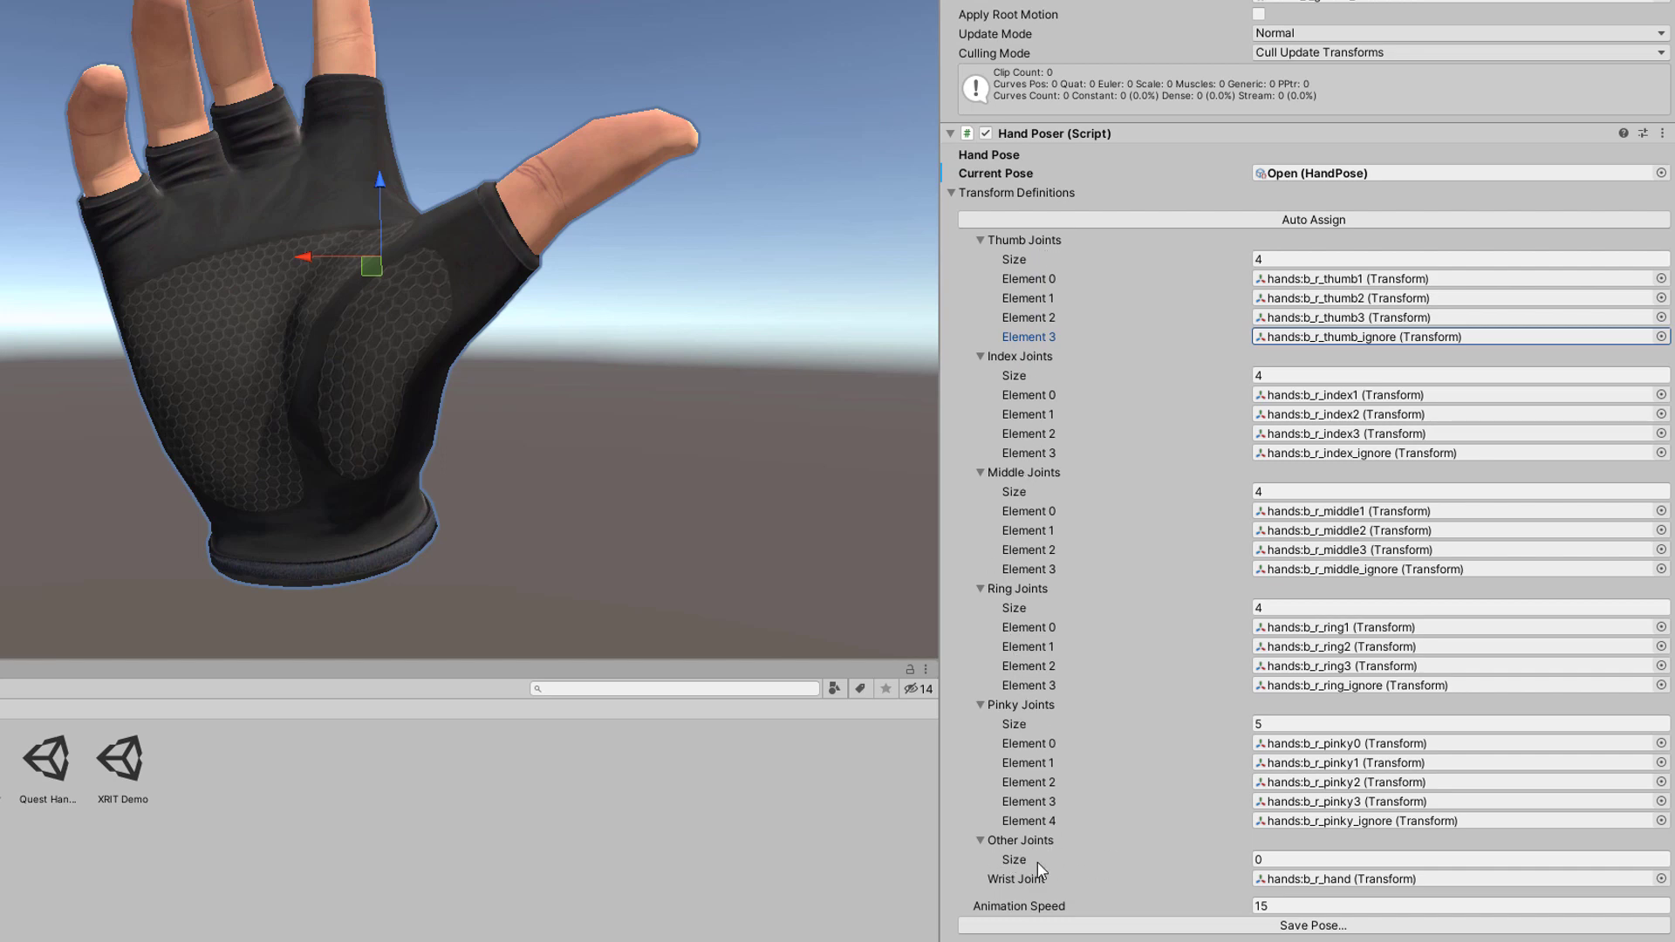
click(1321, 881)
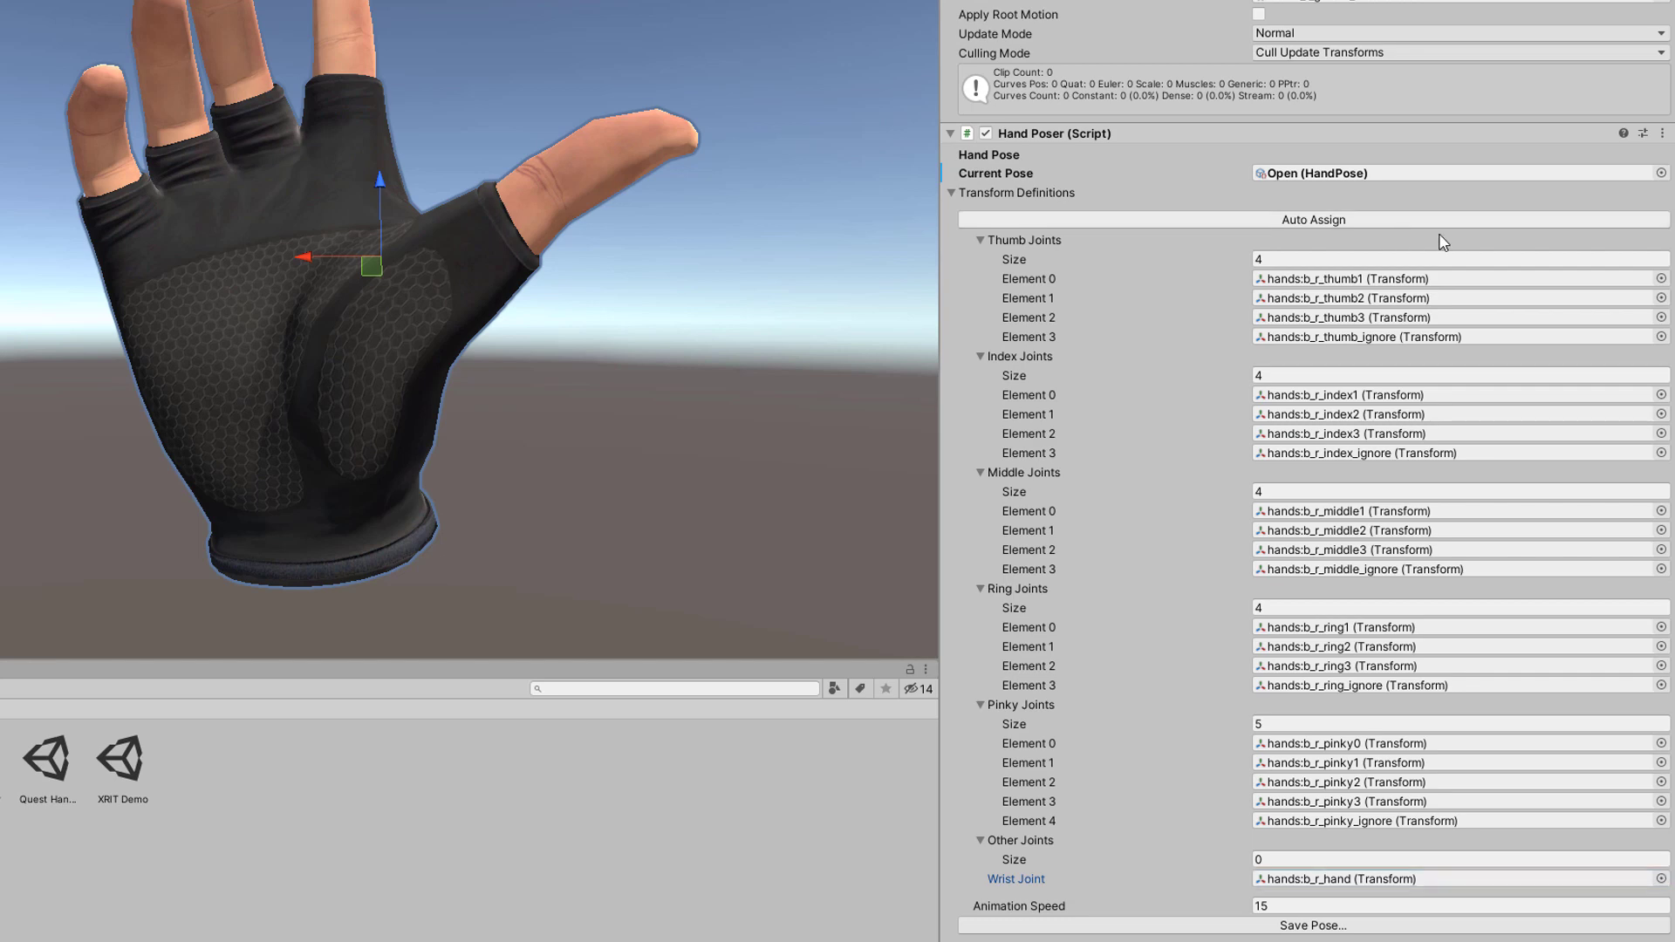
- Locate the bones for thumb Elements 1–3 and Pinky Elements 0 and 4 (hands:b_r_pinky_ignore)
click(1312, 297)
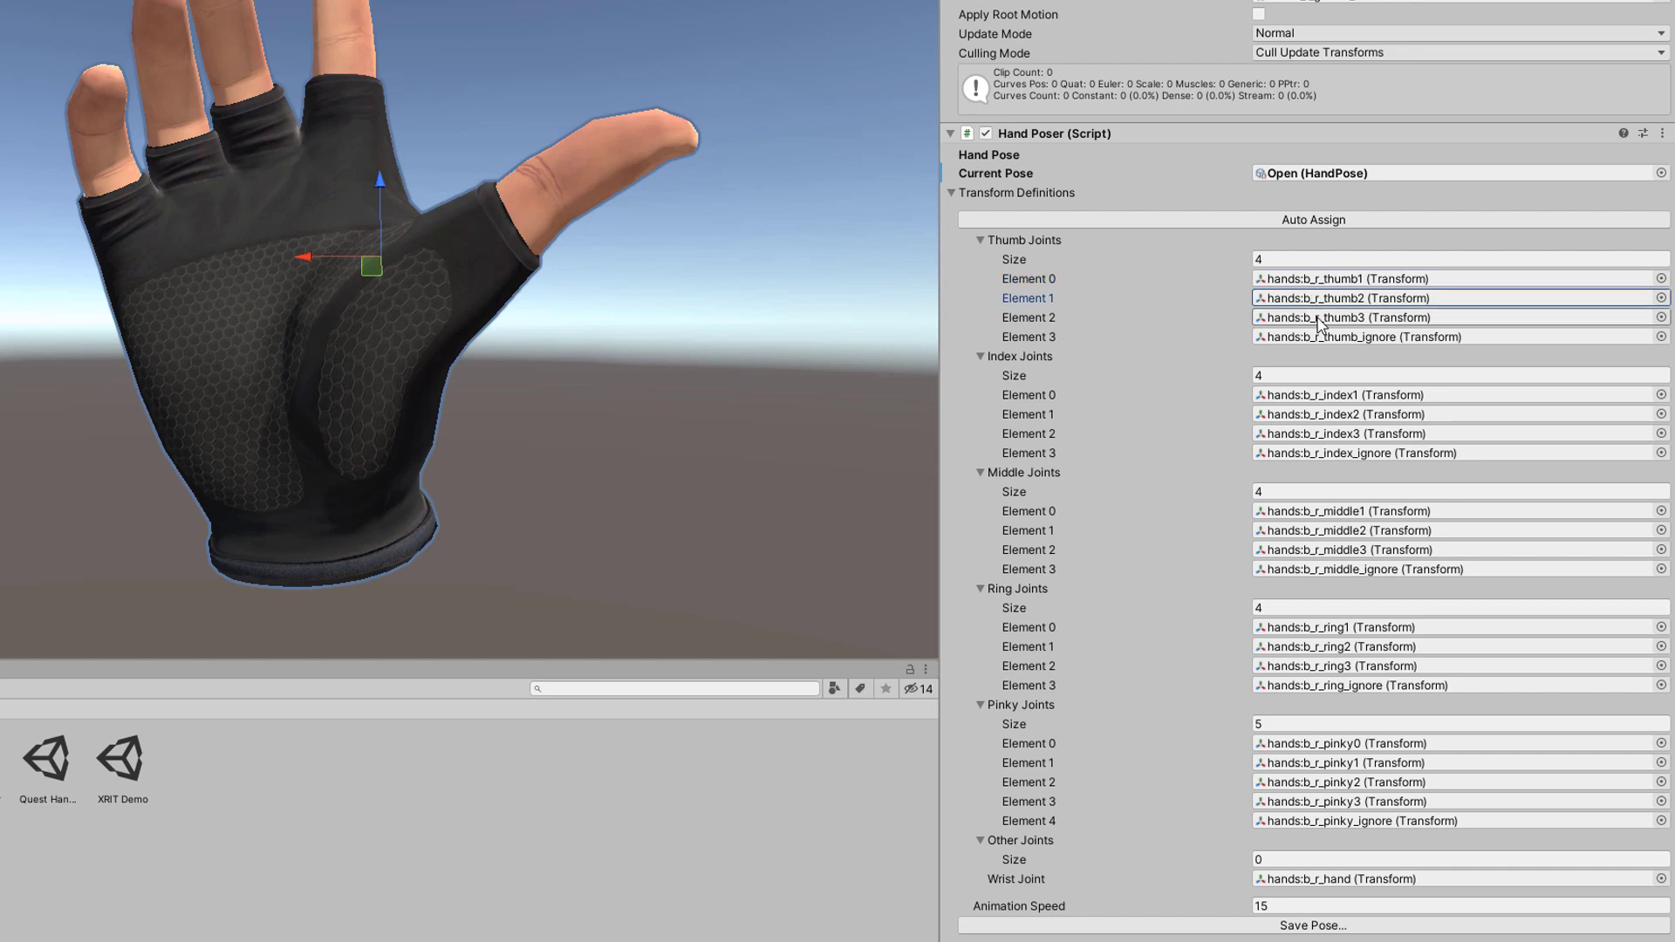
click(1319, 317)
key(Tab)
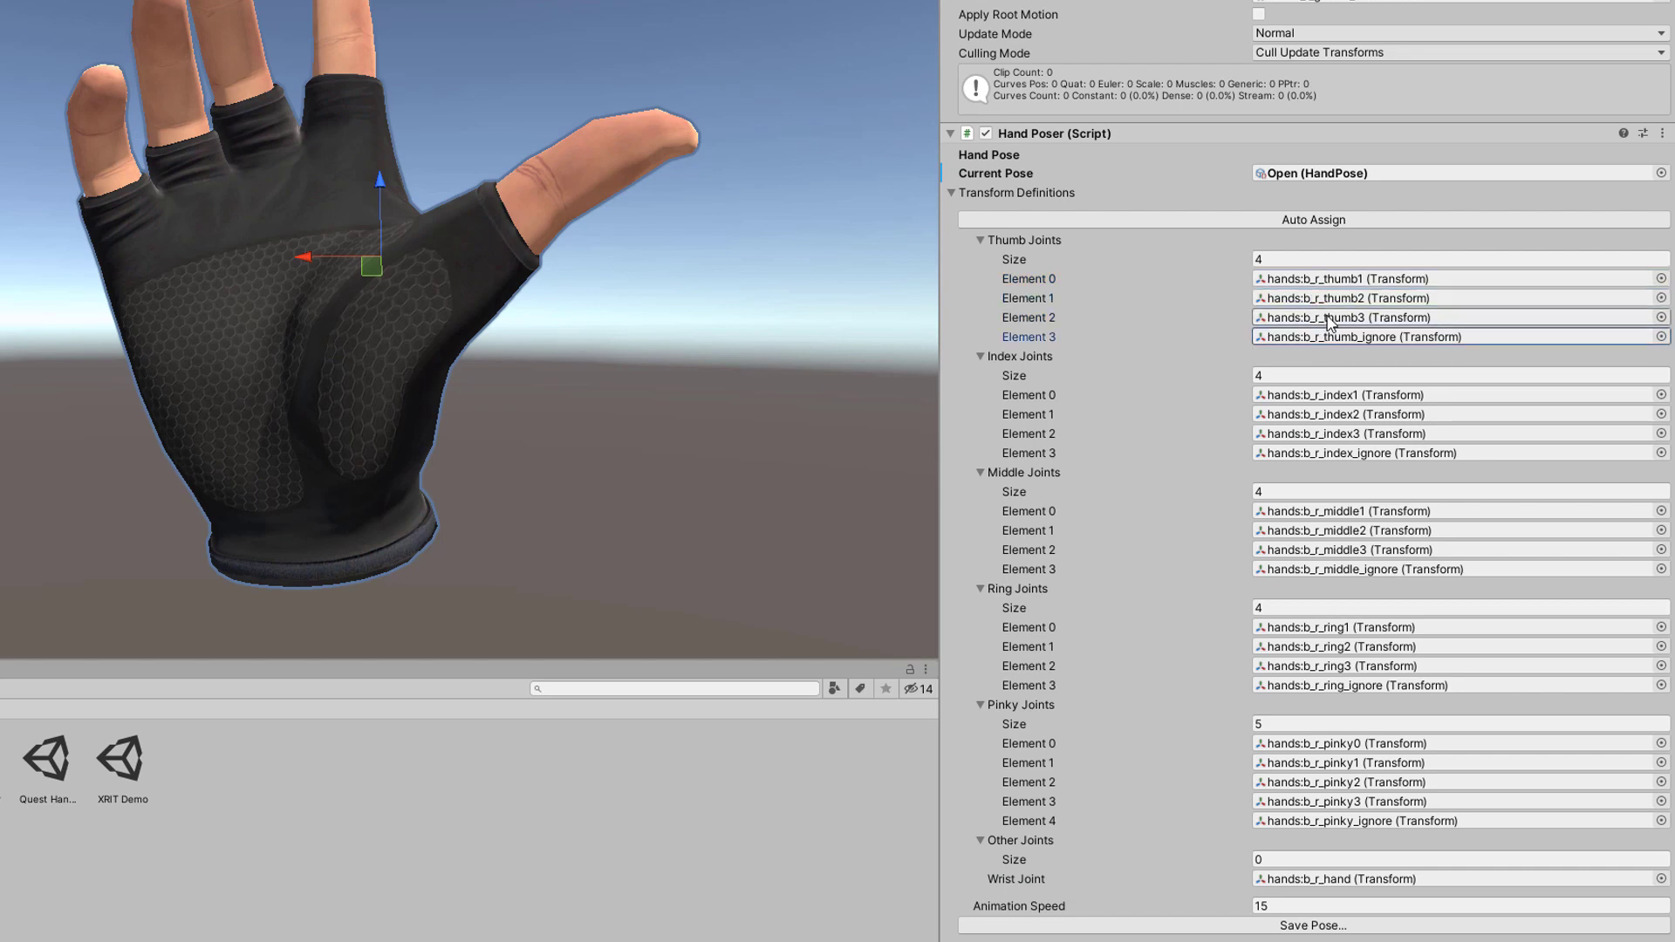
click(1291, 744)
click(1300, 801)
click(1301, 823)
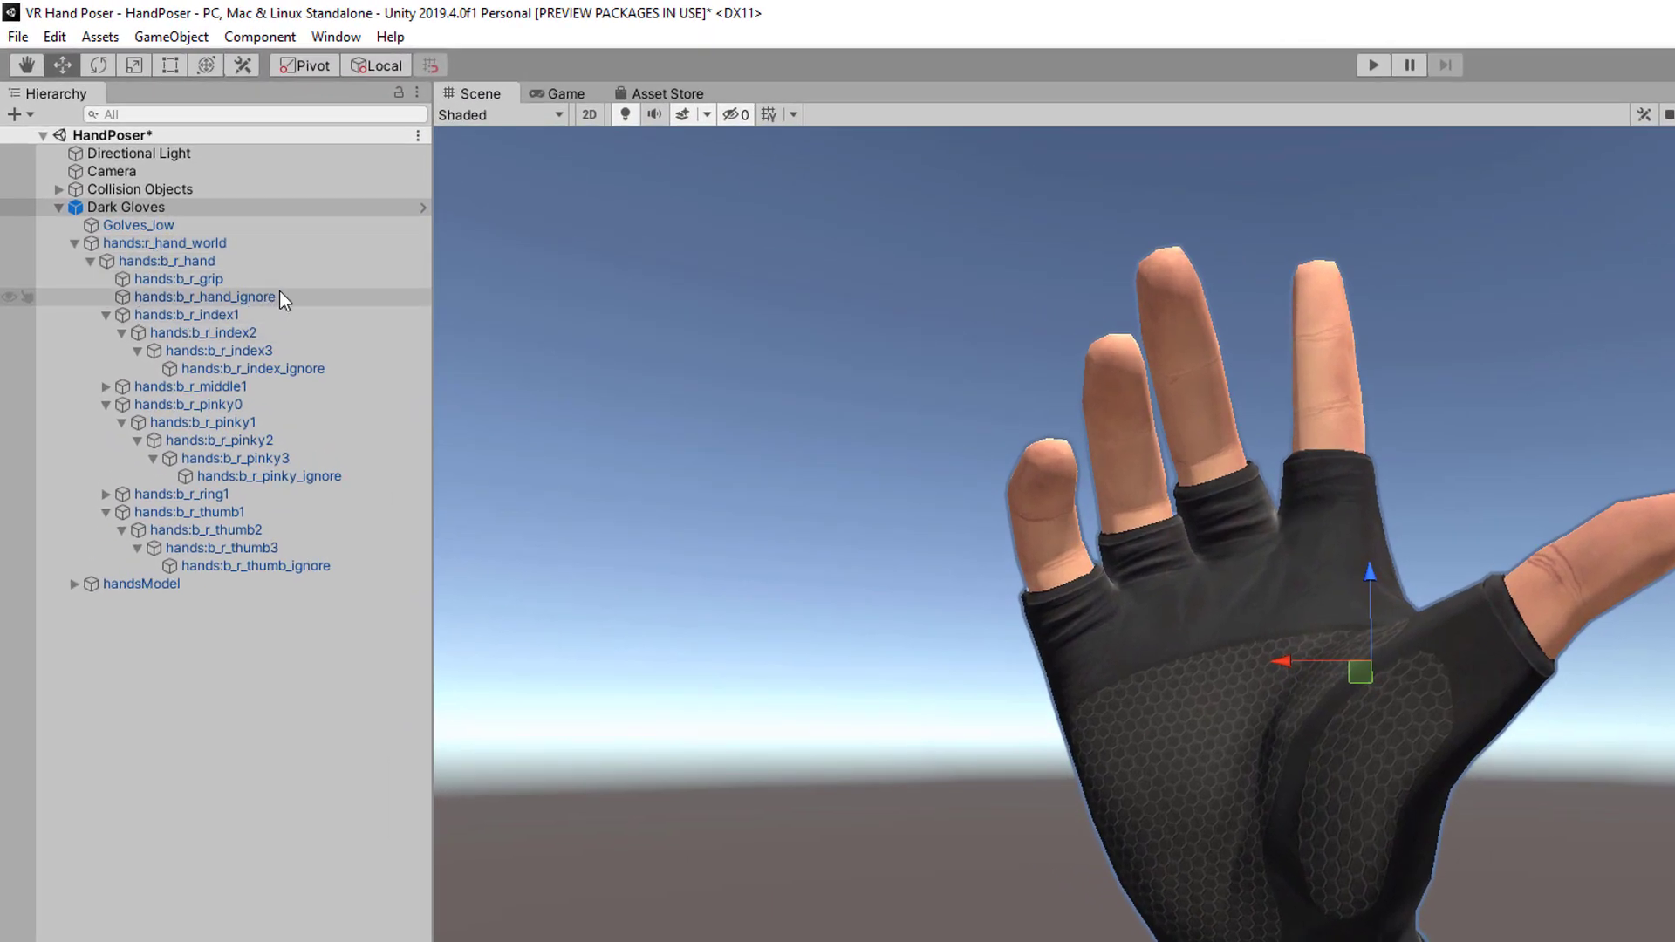
click(211, 315)
click(211, 333)
click(238, 319)
click(242, 336)
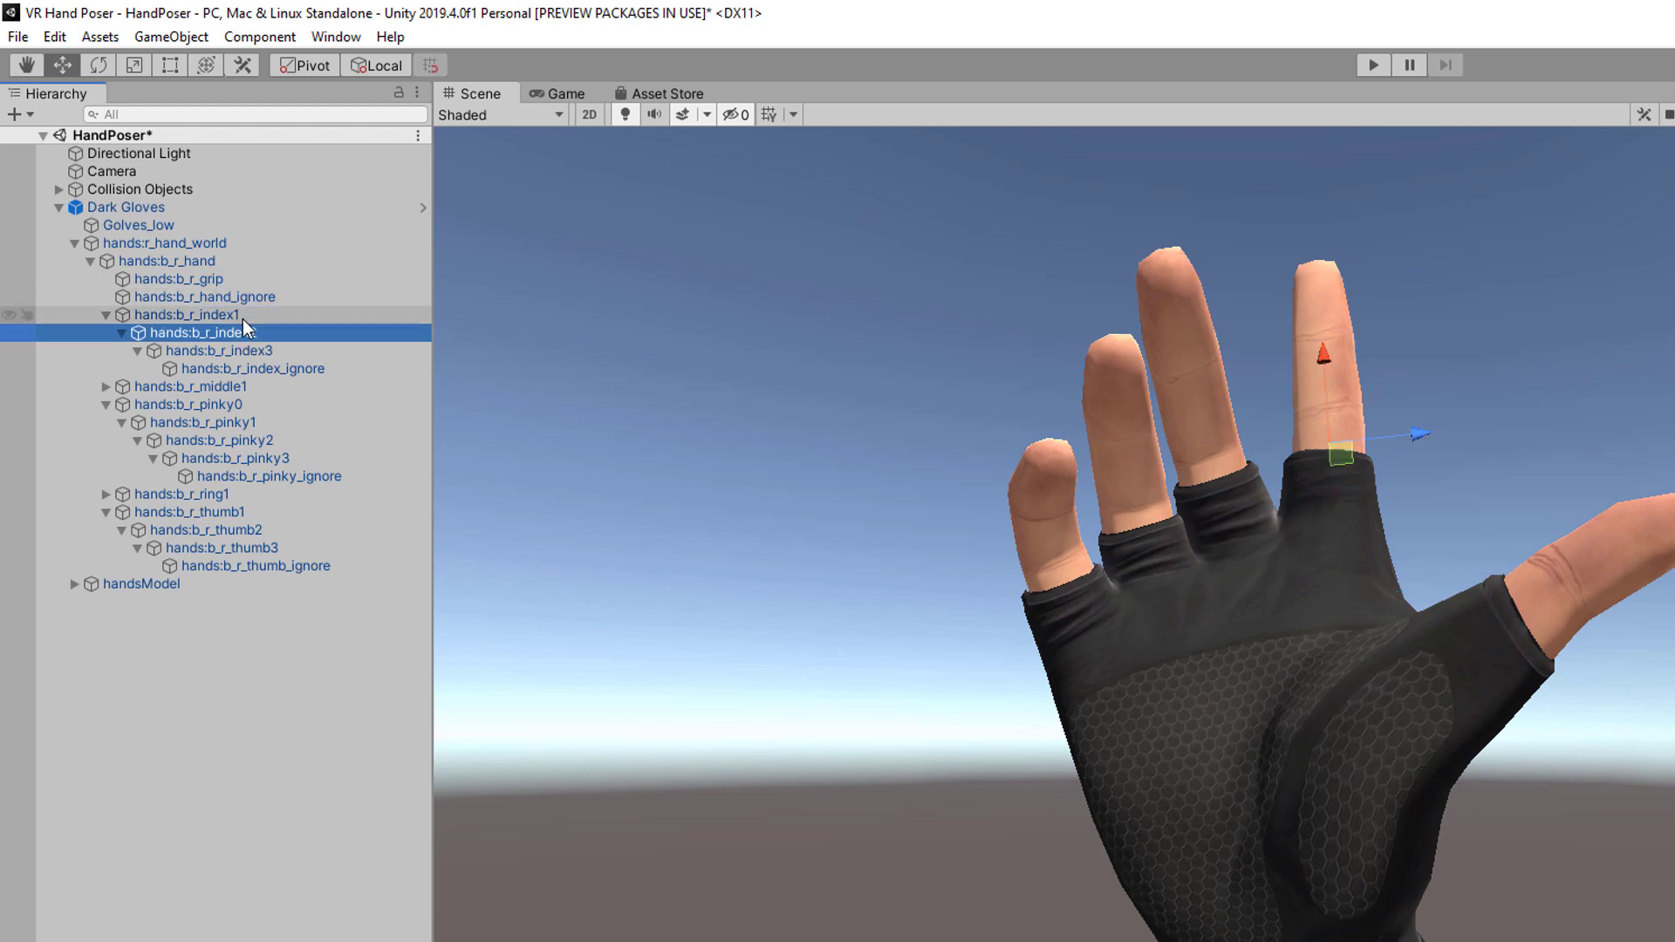
click(261, 351)
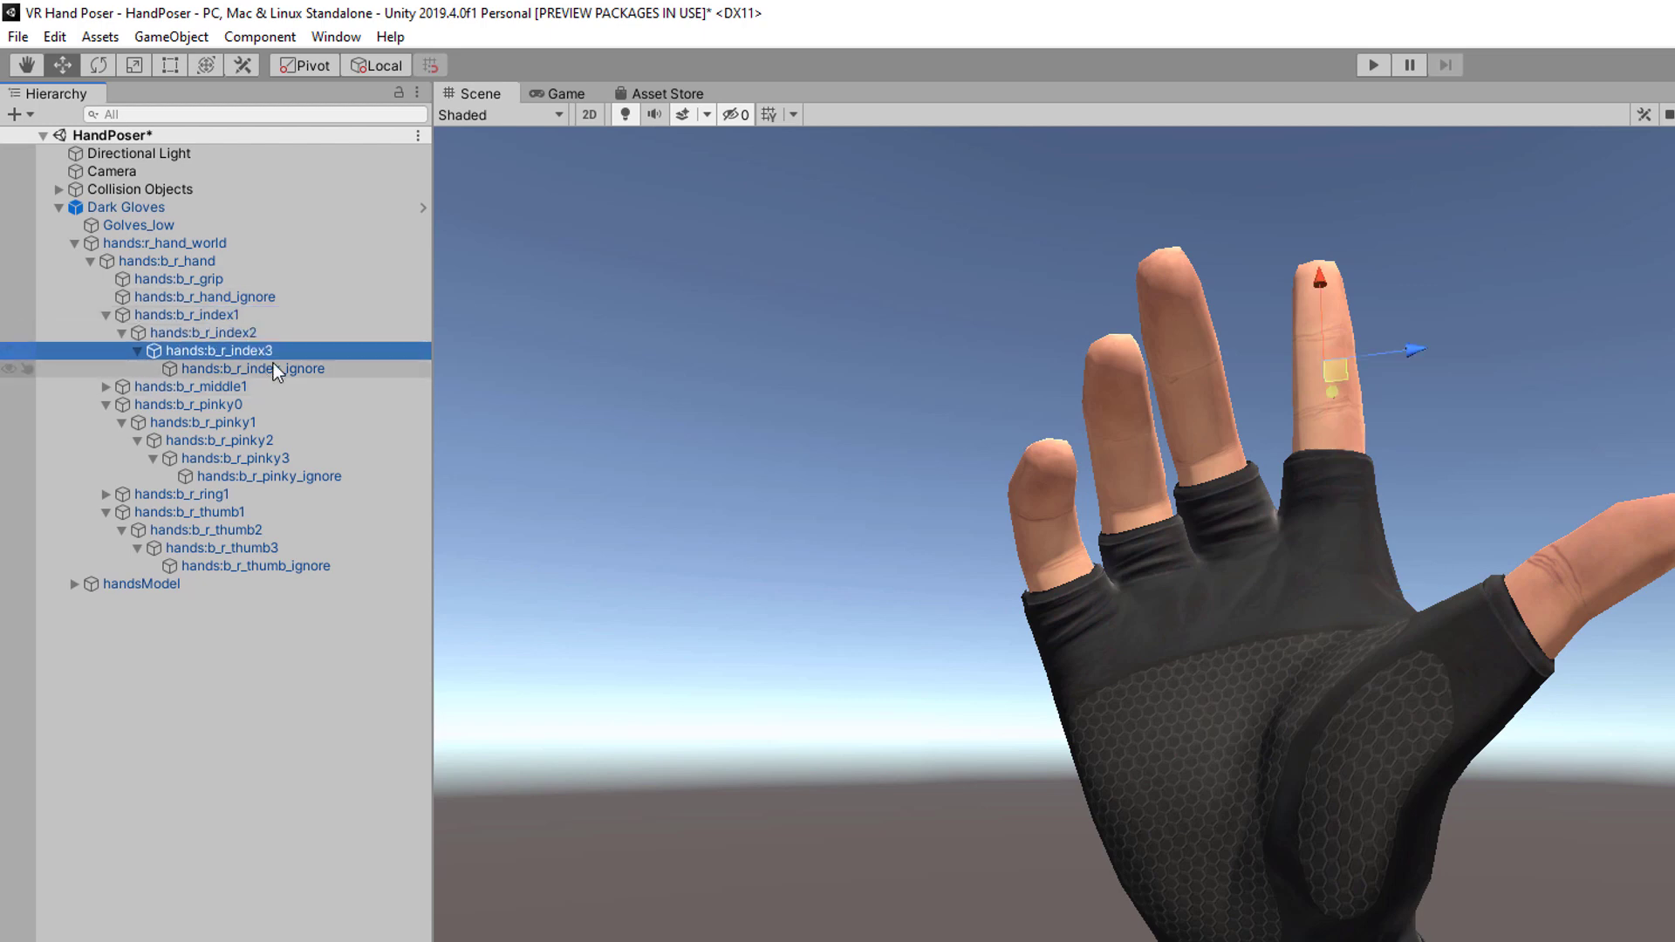
click(272, 368)
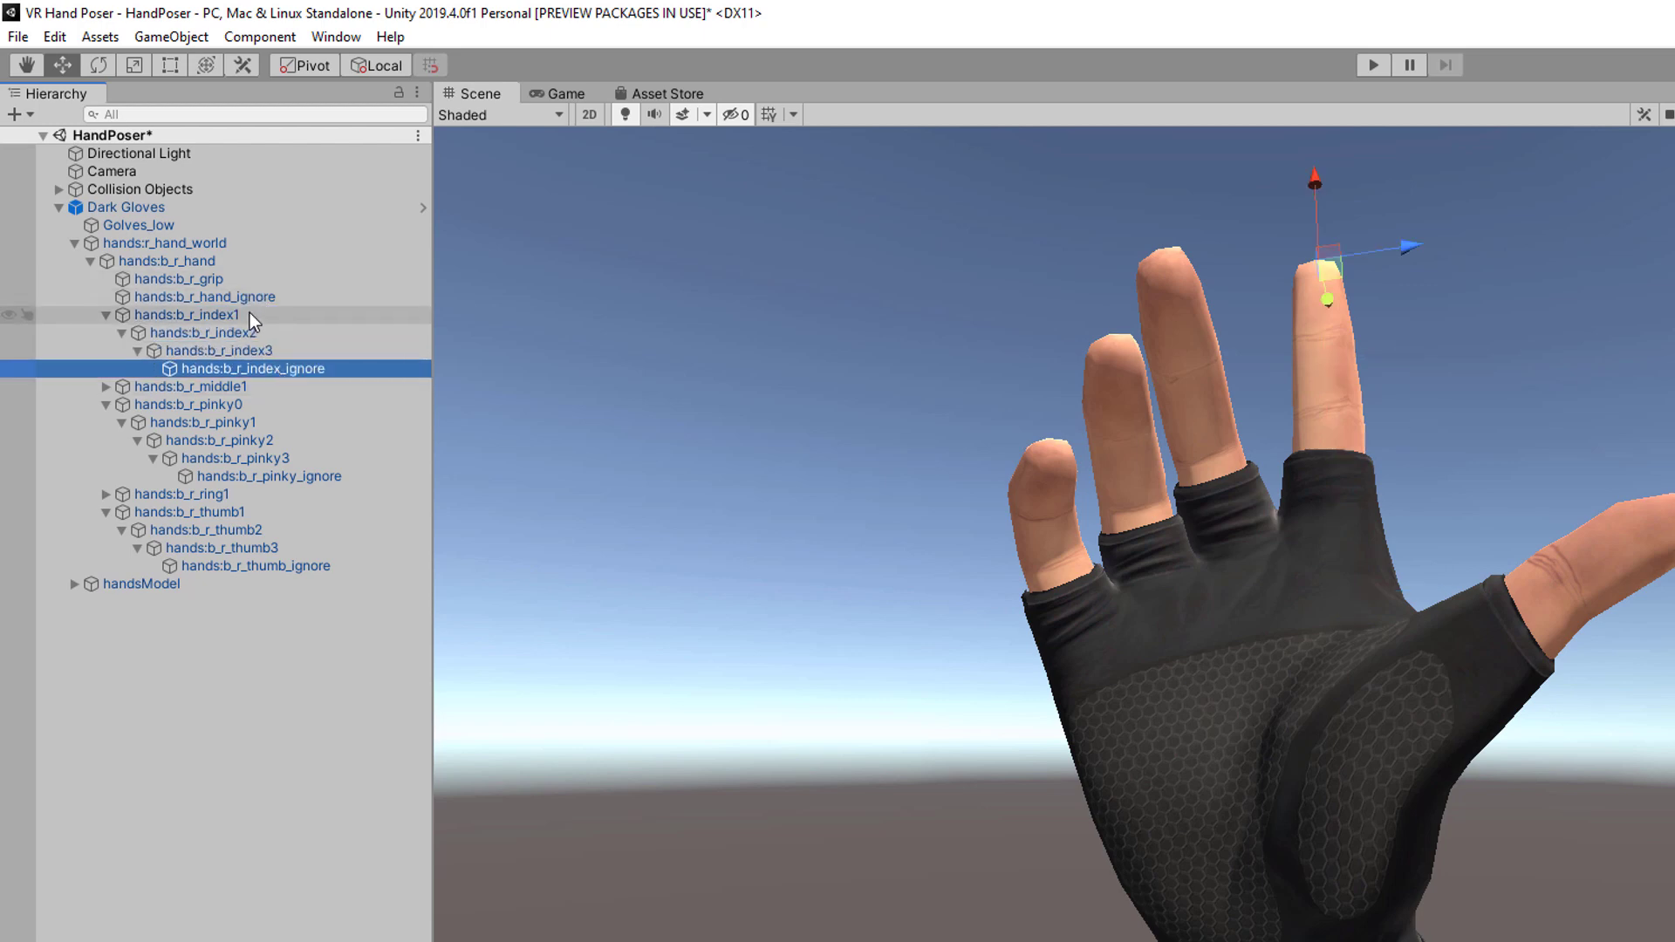
click(300, 351)
click(297, 333)
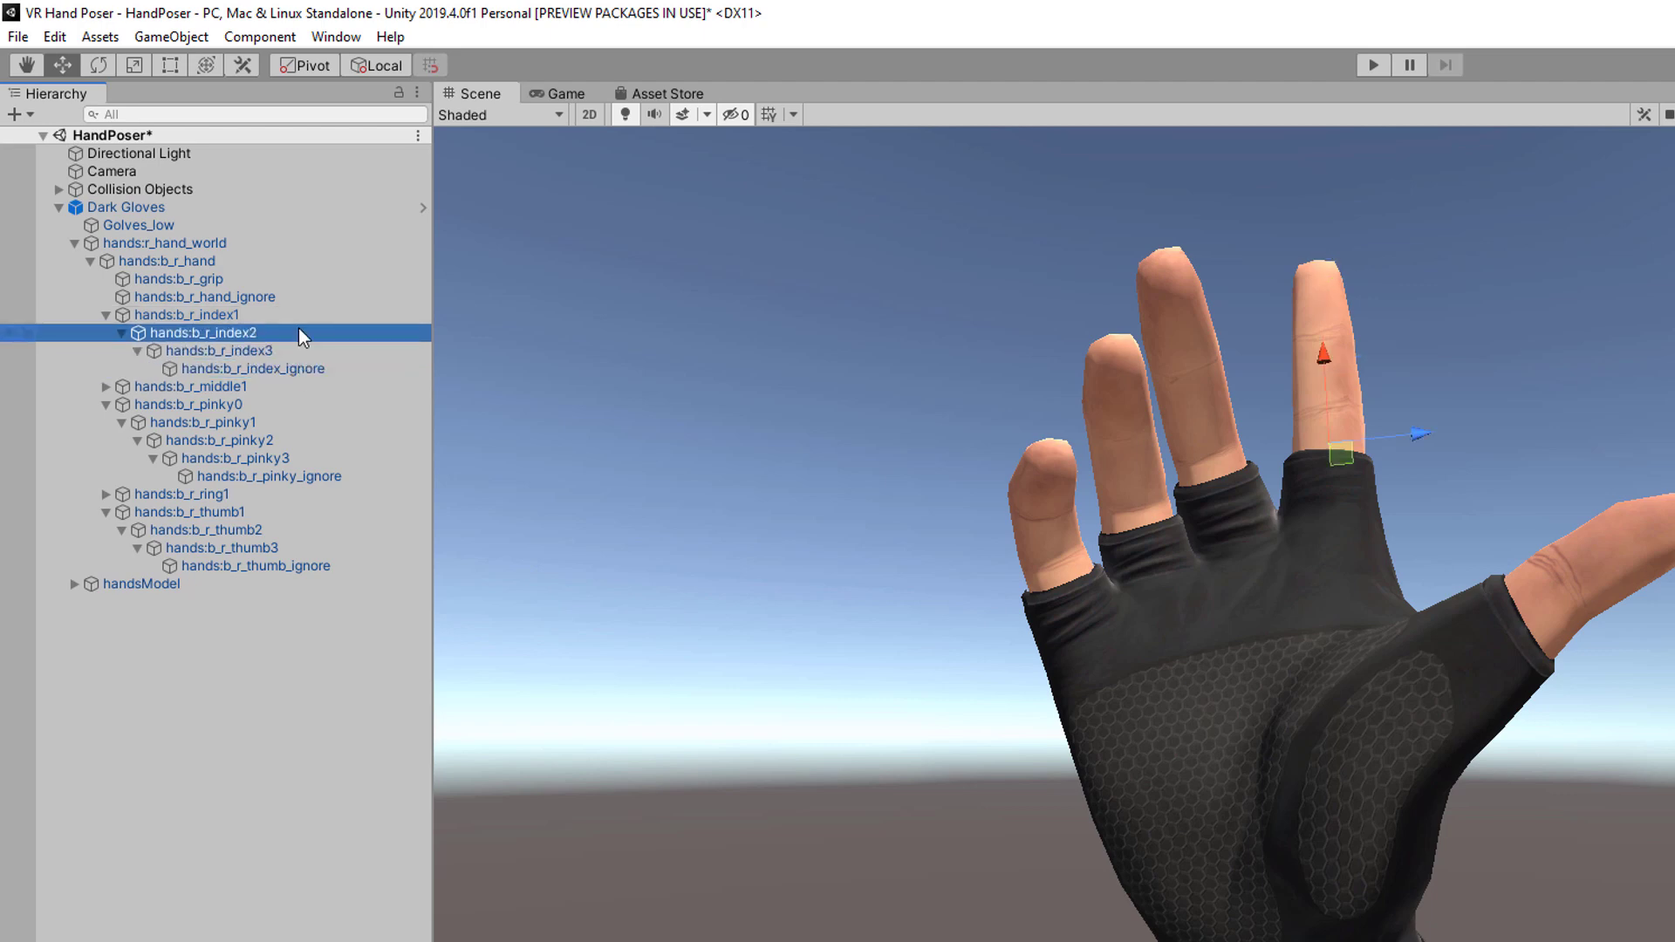
click(306, 314)
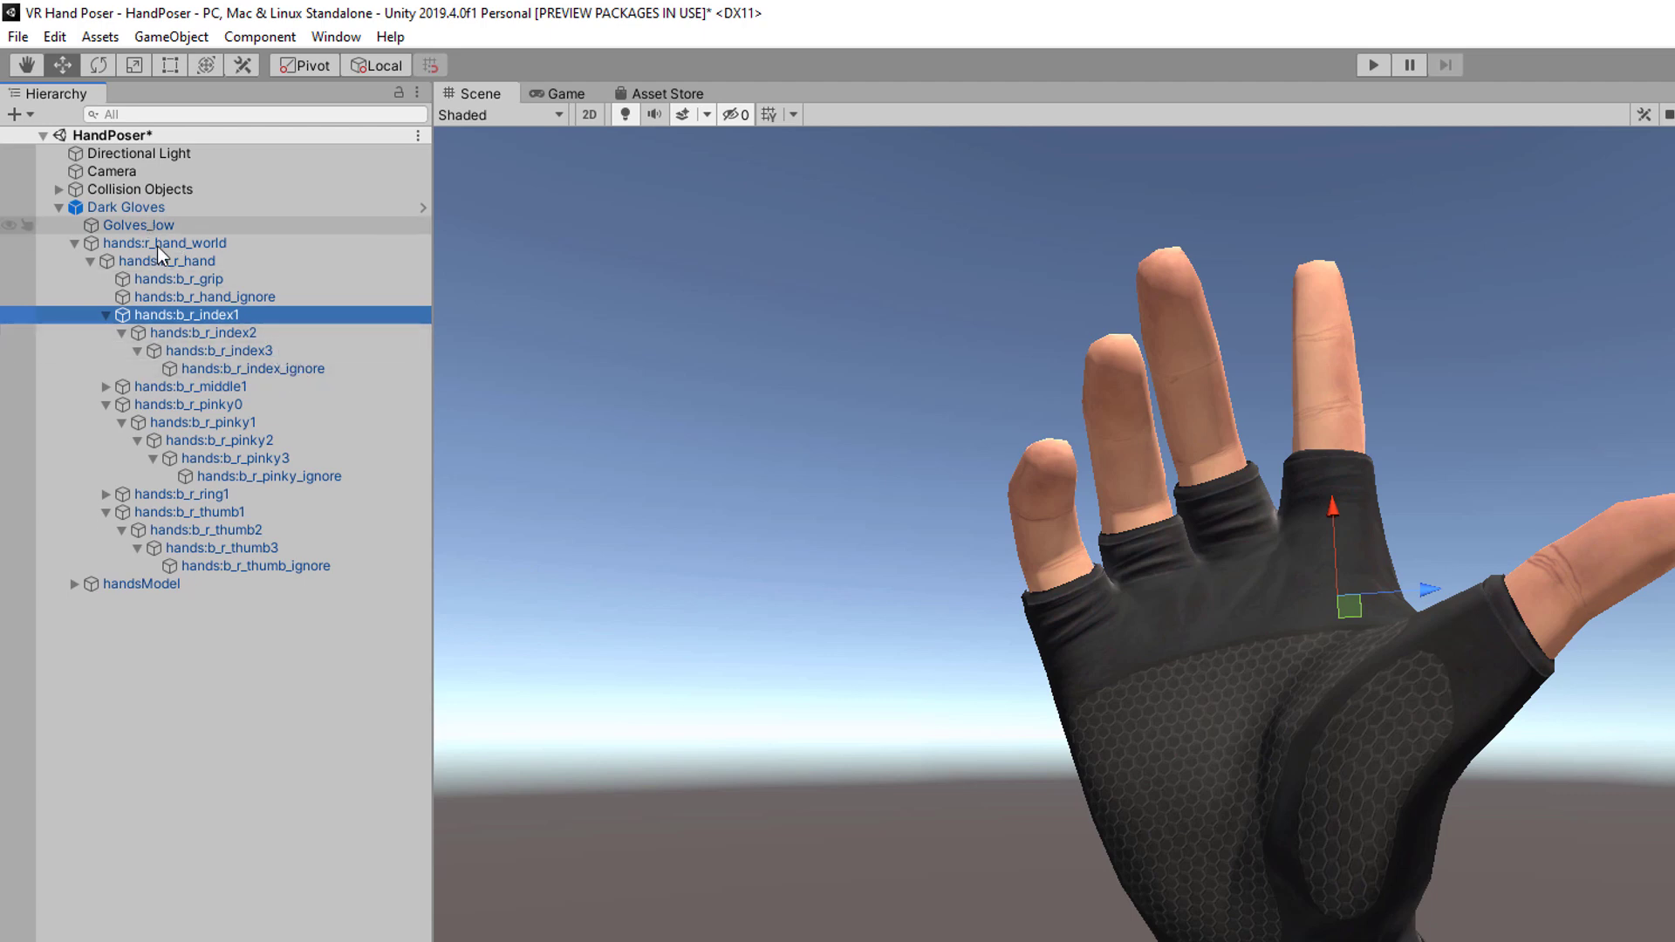
- Preview the Dark Gloves' stock poses from Ball Med down through Grip Shaft, Pinch 2, Ping Pong to Rocker
click(162, 214)
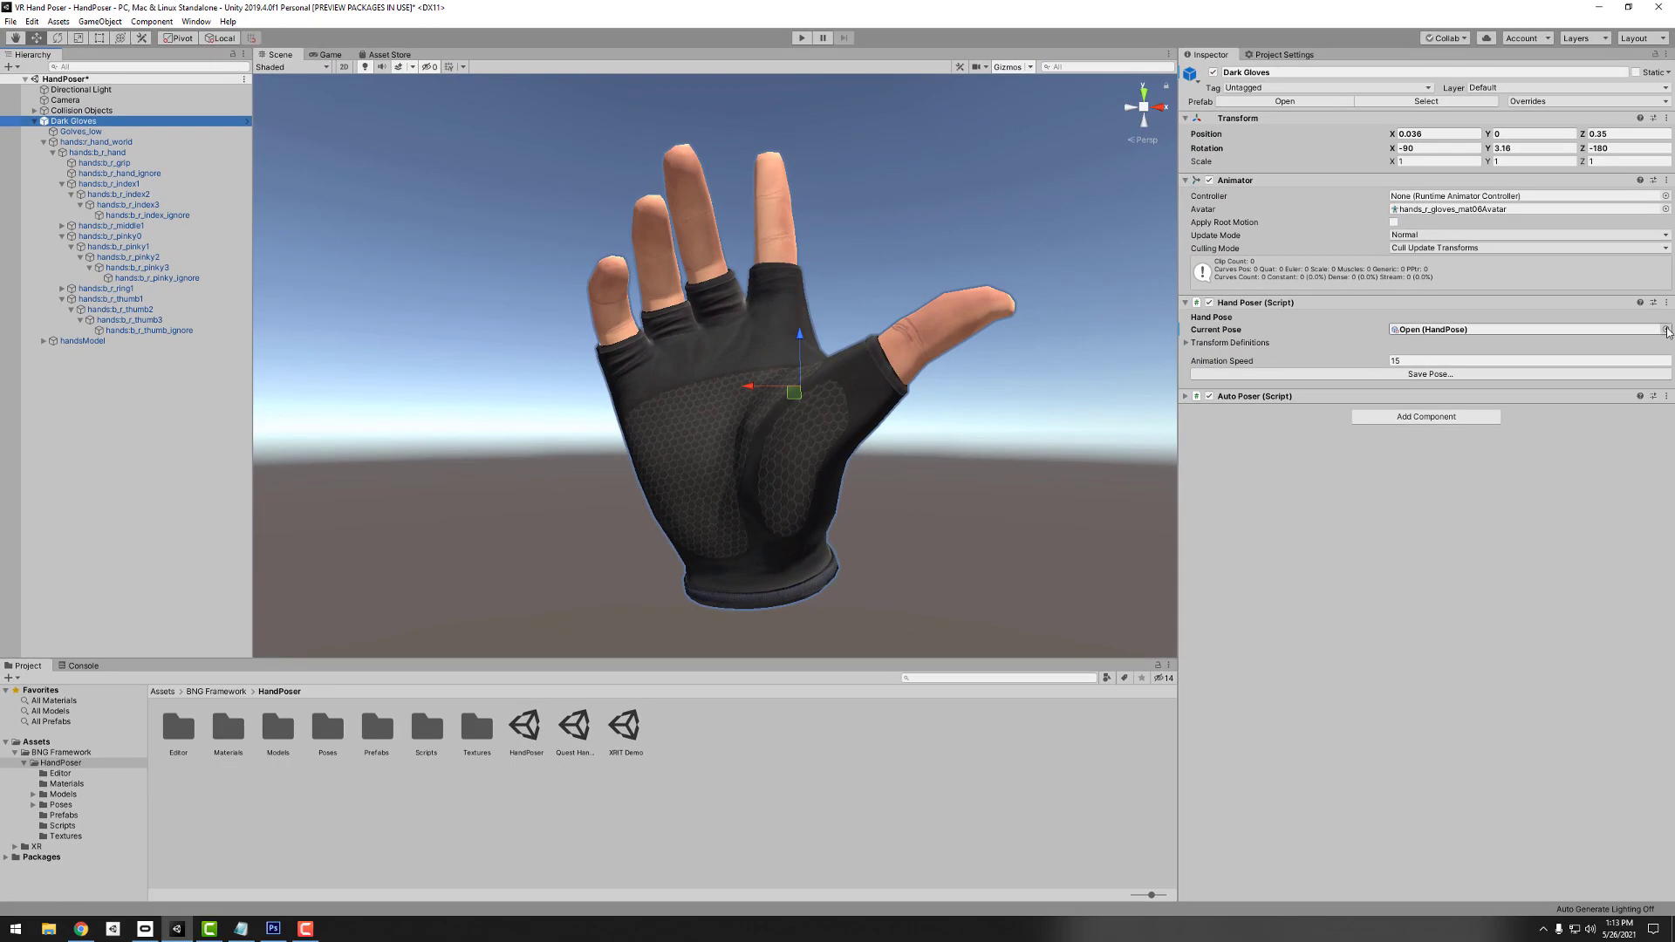
click(1666, 330)
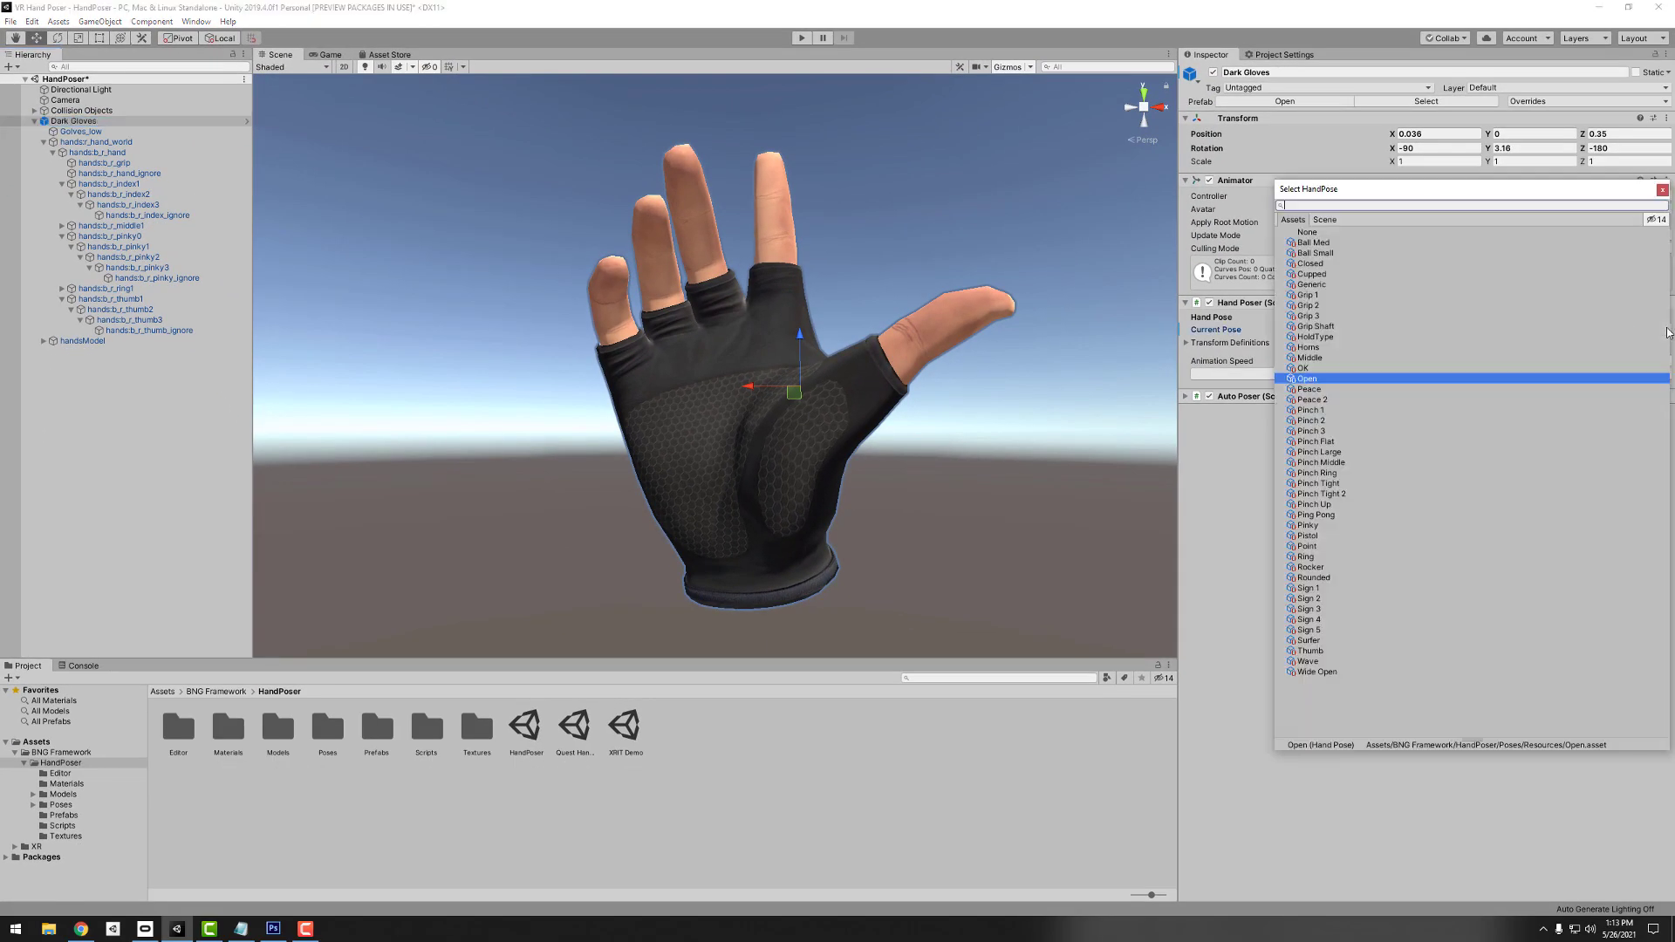
click(1315, 243)
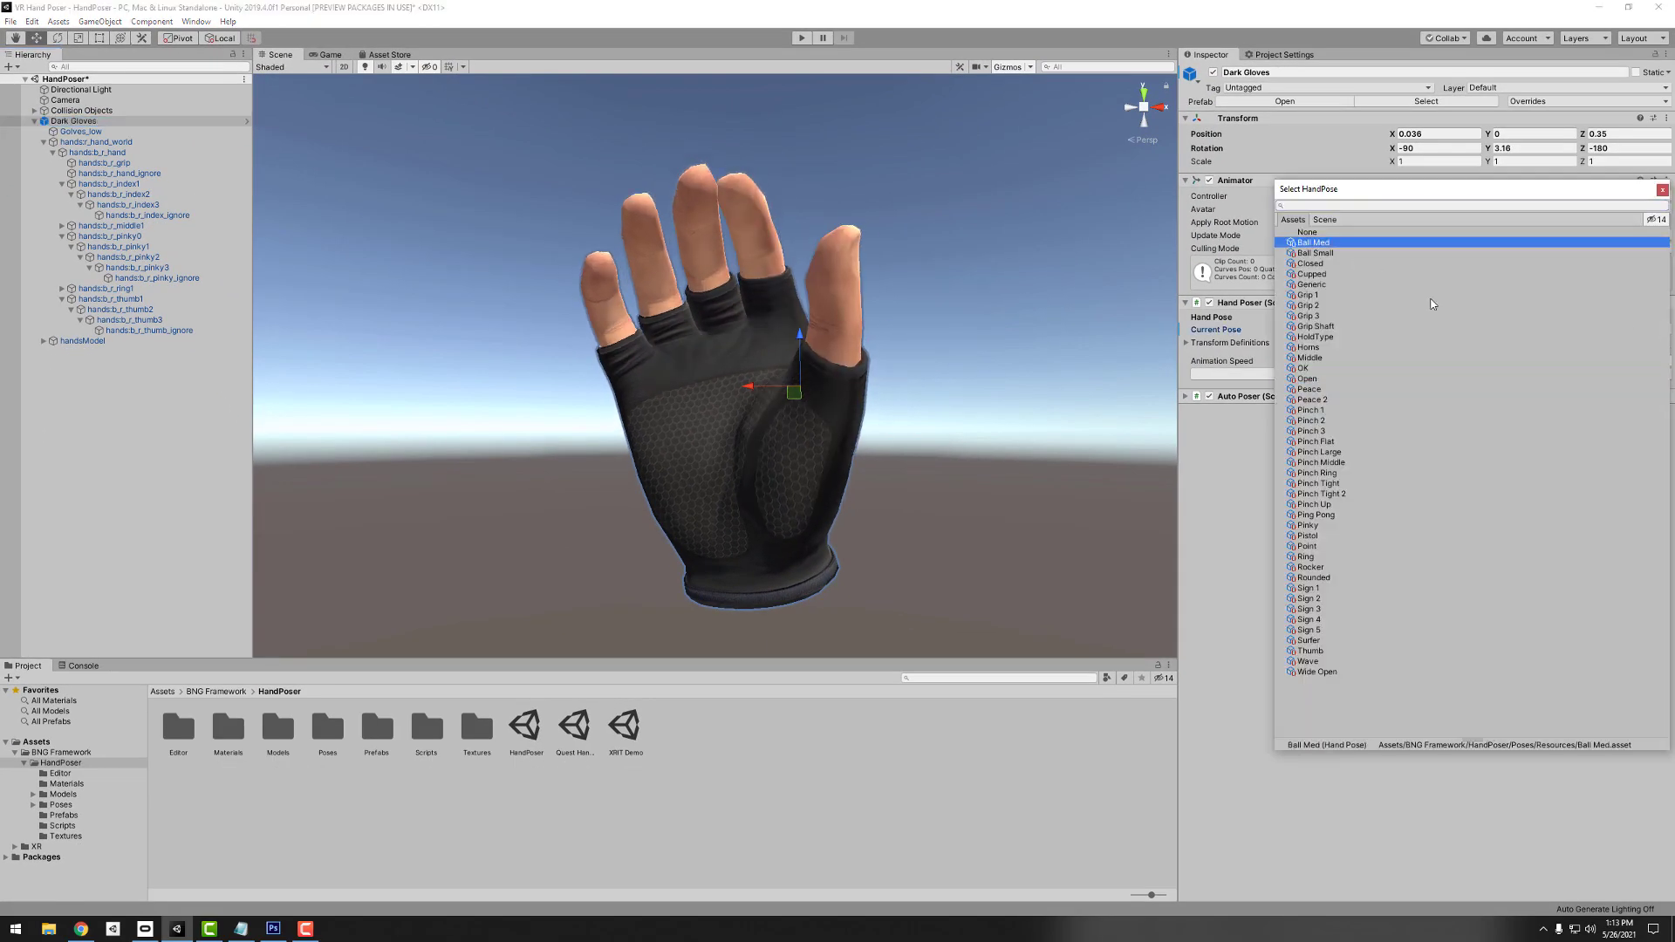
key(Down)
key(Down)
key(Down)
key(Down)
key(Down)
key(Down)
key(Down)
key(Down)
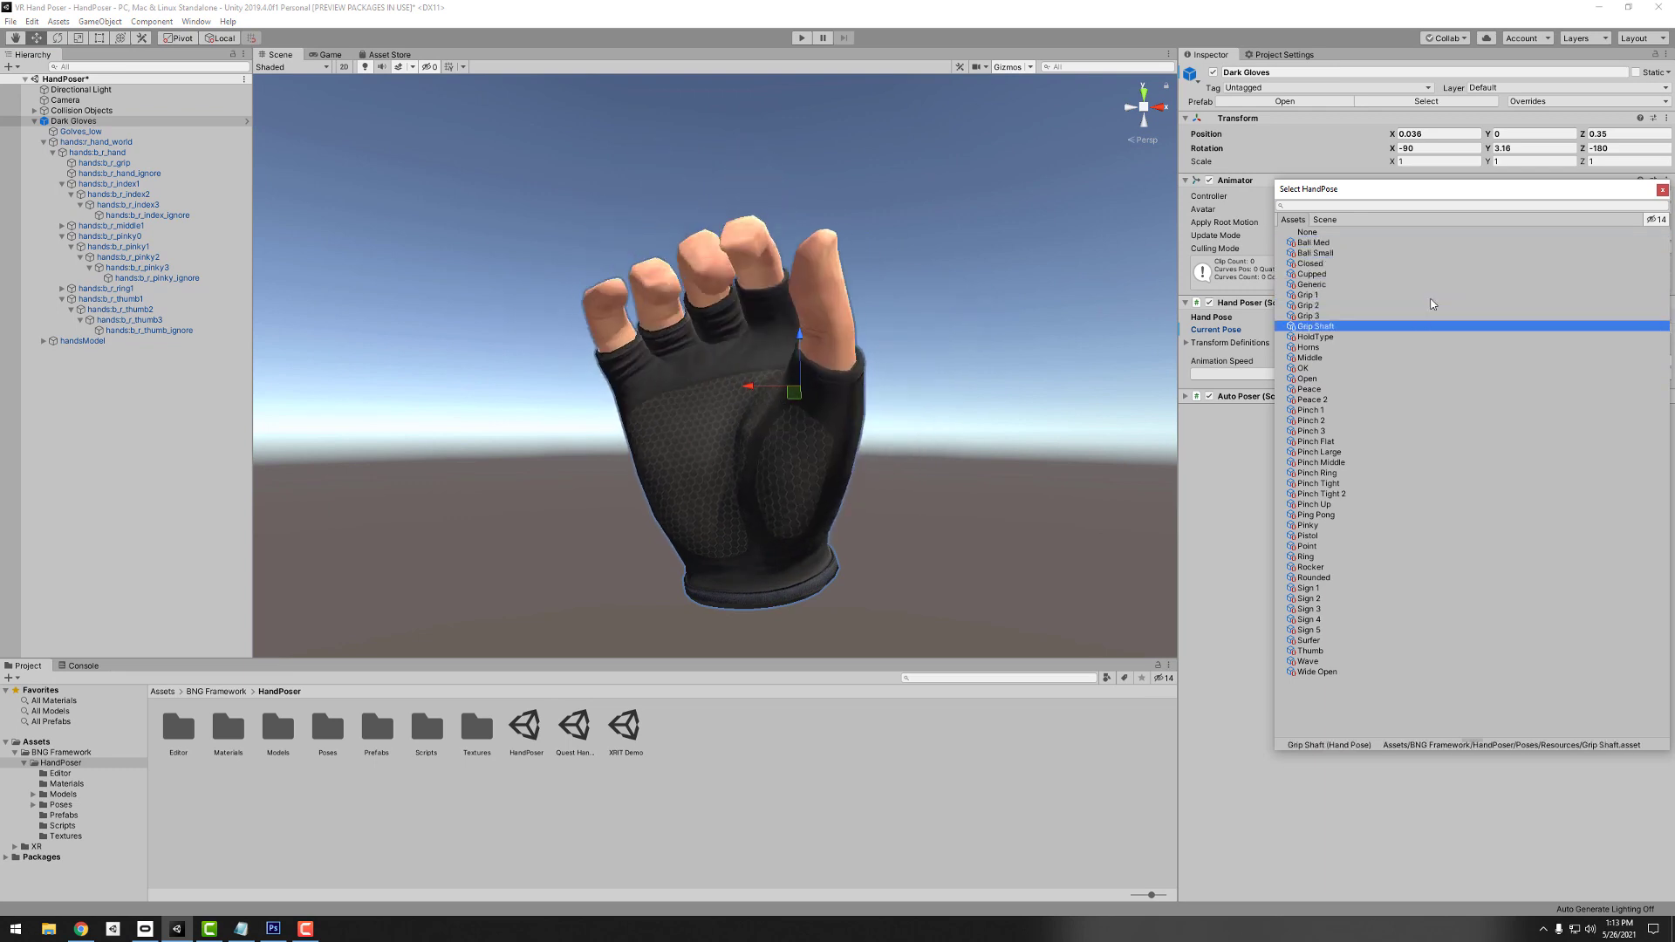
key(Down)
key(Down)
key(Down)
key(Down)
key(Down)
key(Down)
key(Down)
key(Down)
key(Down)
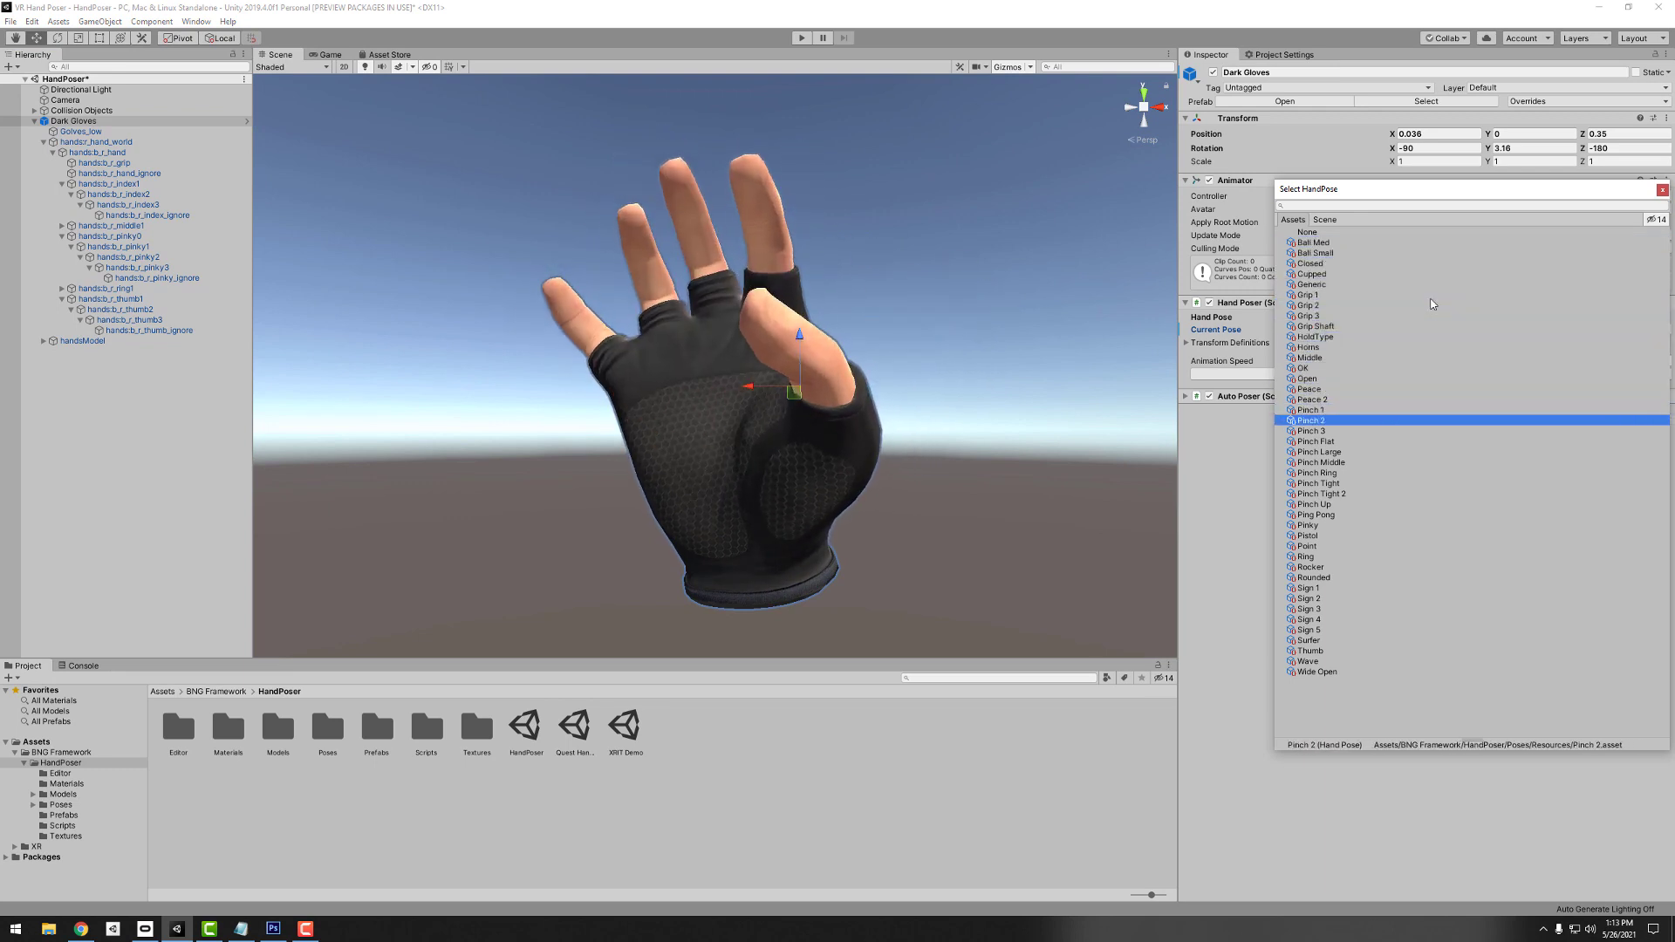
key(Down)
key(Down)
key(Down)
key(Down)
key(Down)
key(Down)
key(Down)
key(Down)
key(Down)
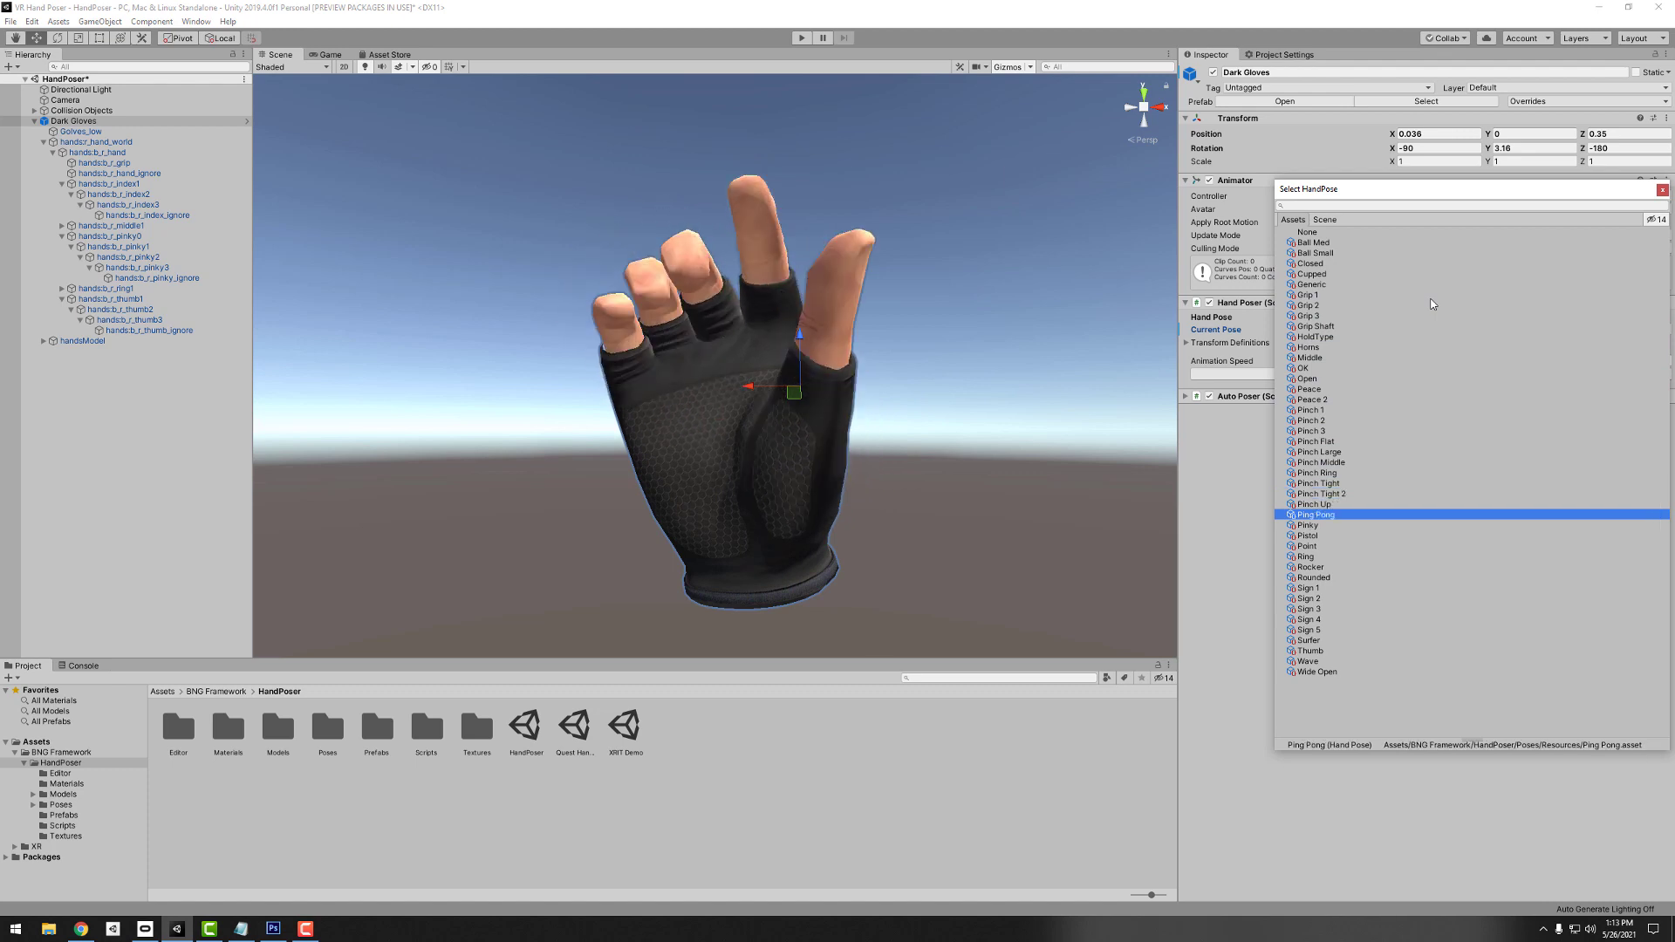
key(Down)
key(Down)
key(Down)
key(Down)
key(Down)
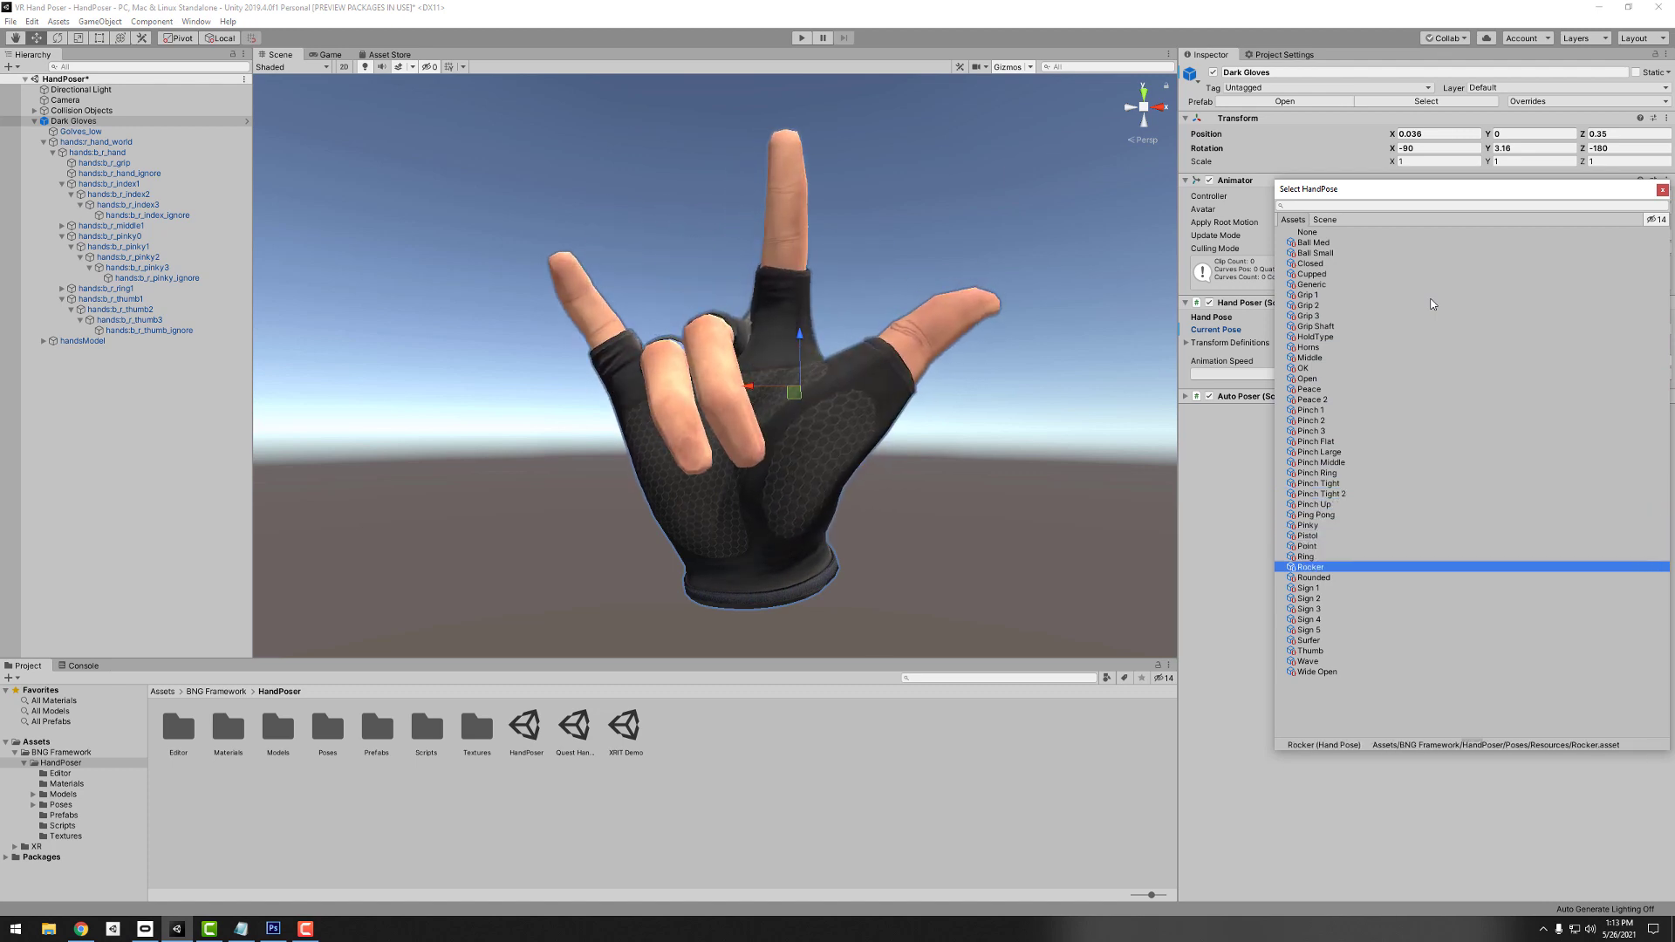
- Keep Rocker as the pose and delete the Dark Gloves object
click(1663, 191)
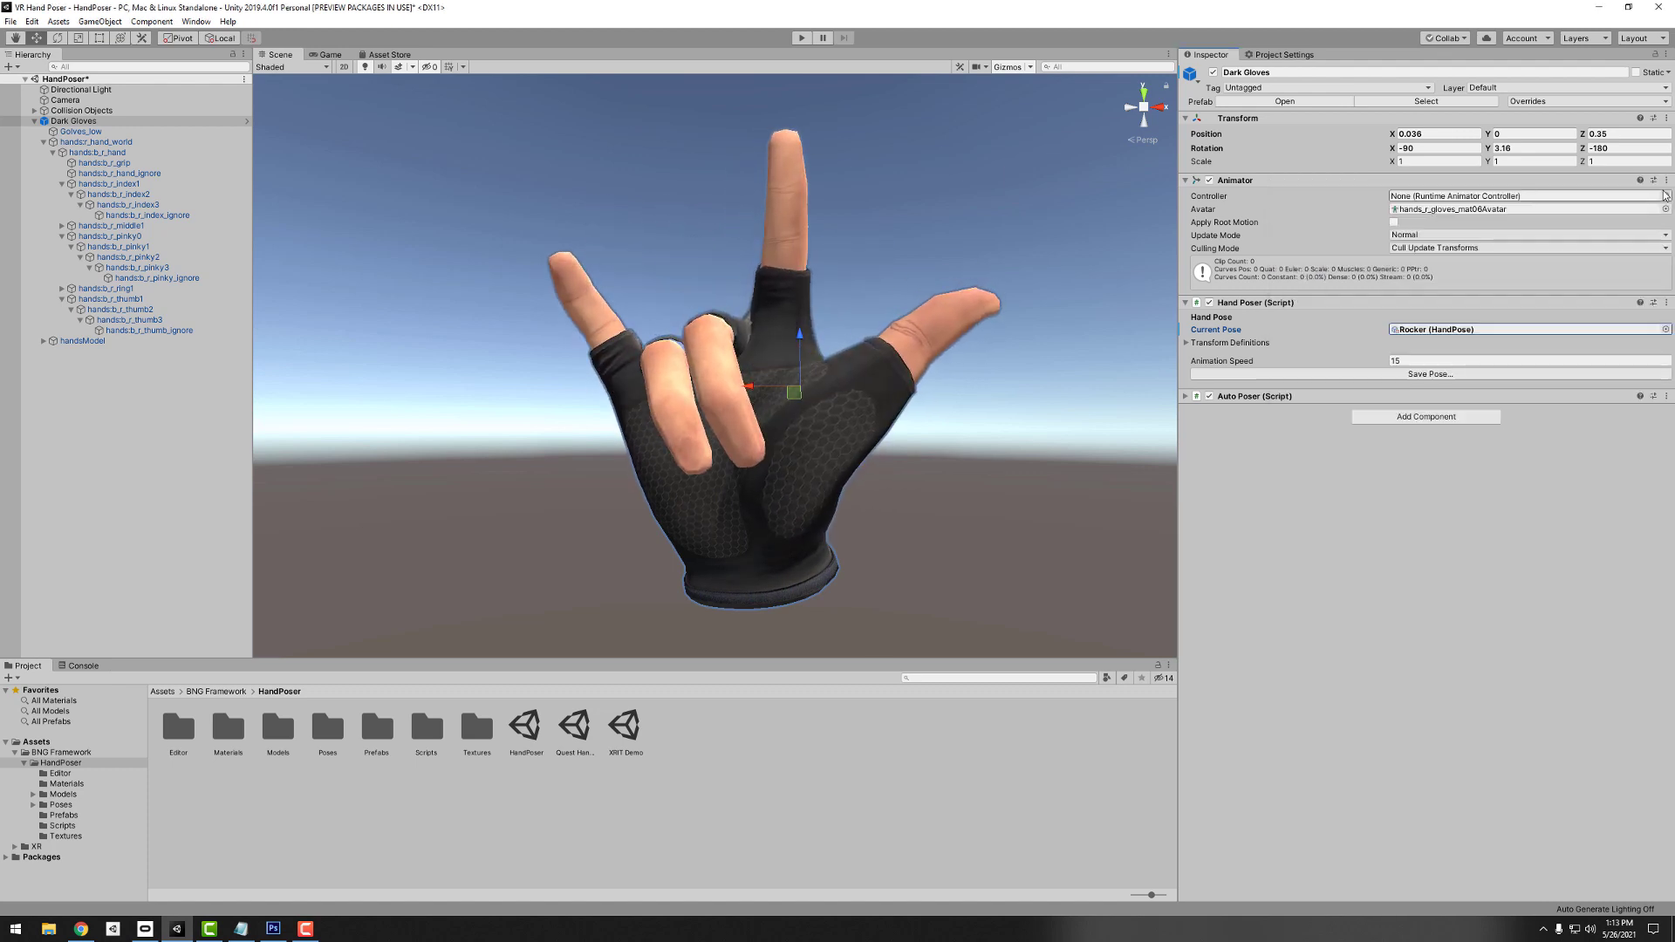
click(85, 123)
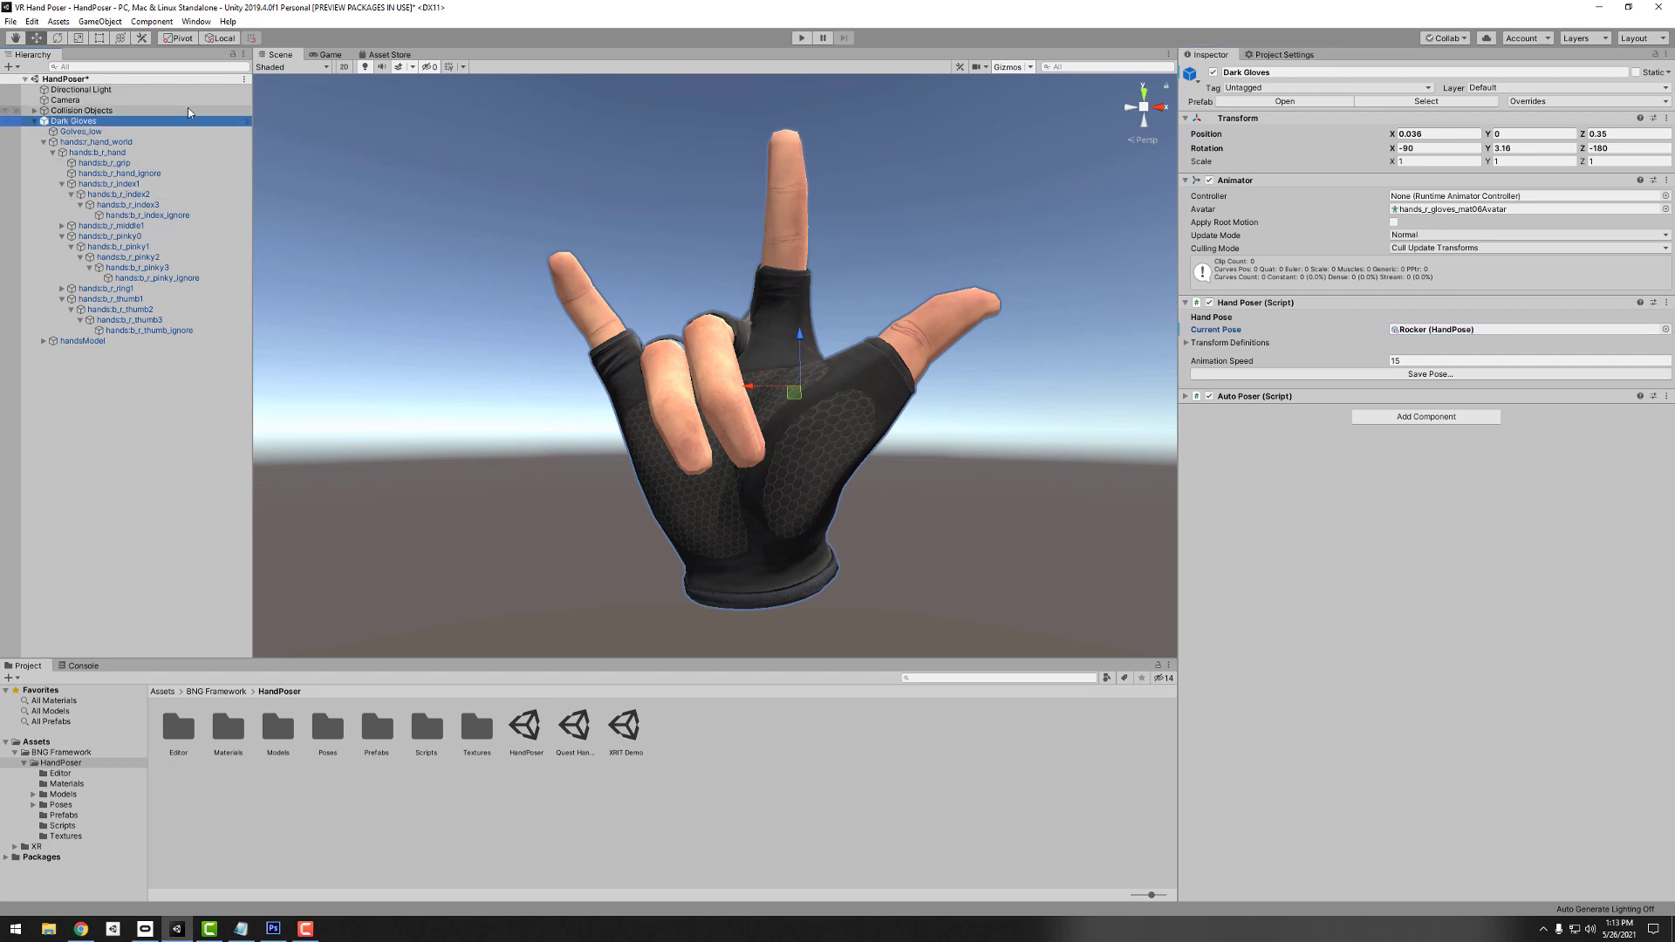
key(Delete)
- Add fully_gloved at position 0.036, 0, 0.35 and rotation -80, 3.16, -180, then expand it
click(68, 795)
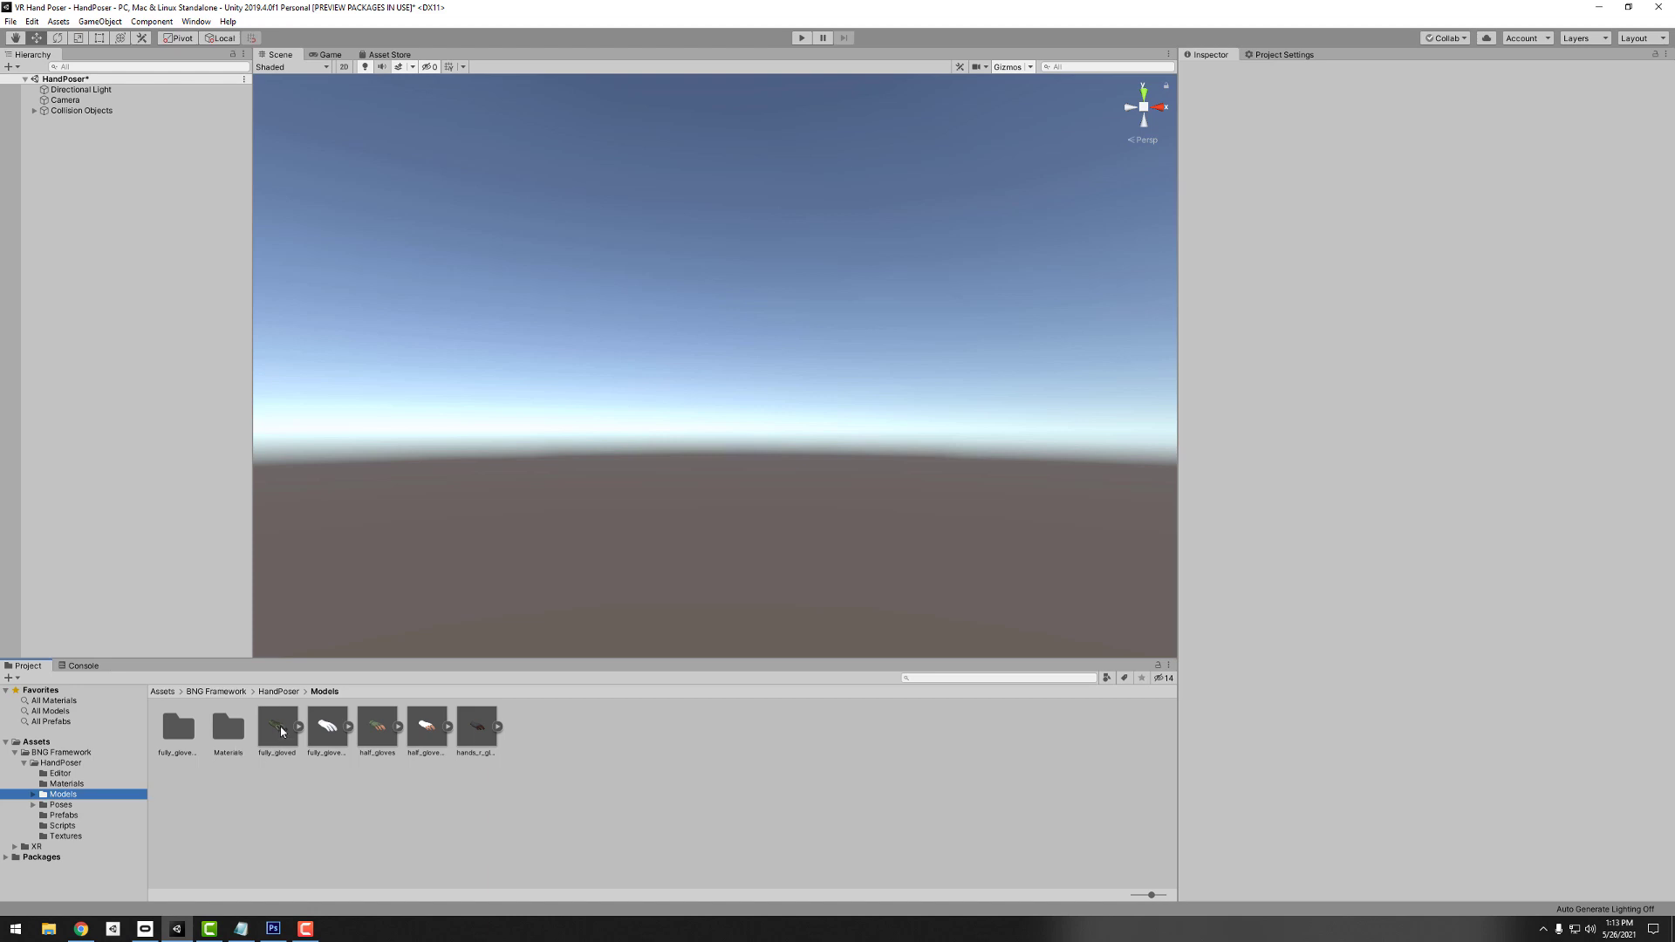
drag(281, 731, 68, 150)
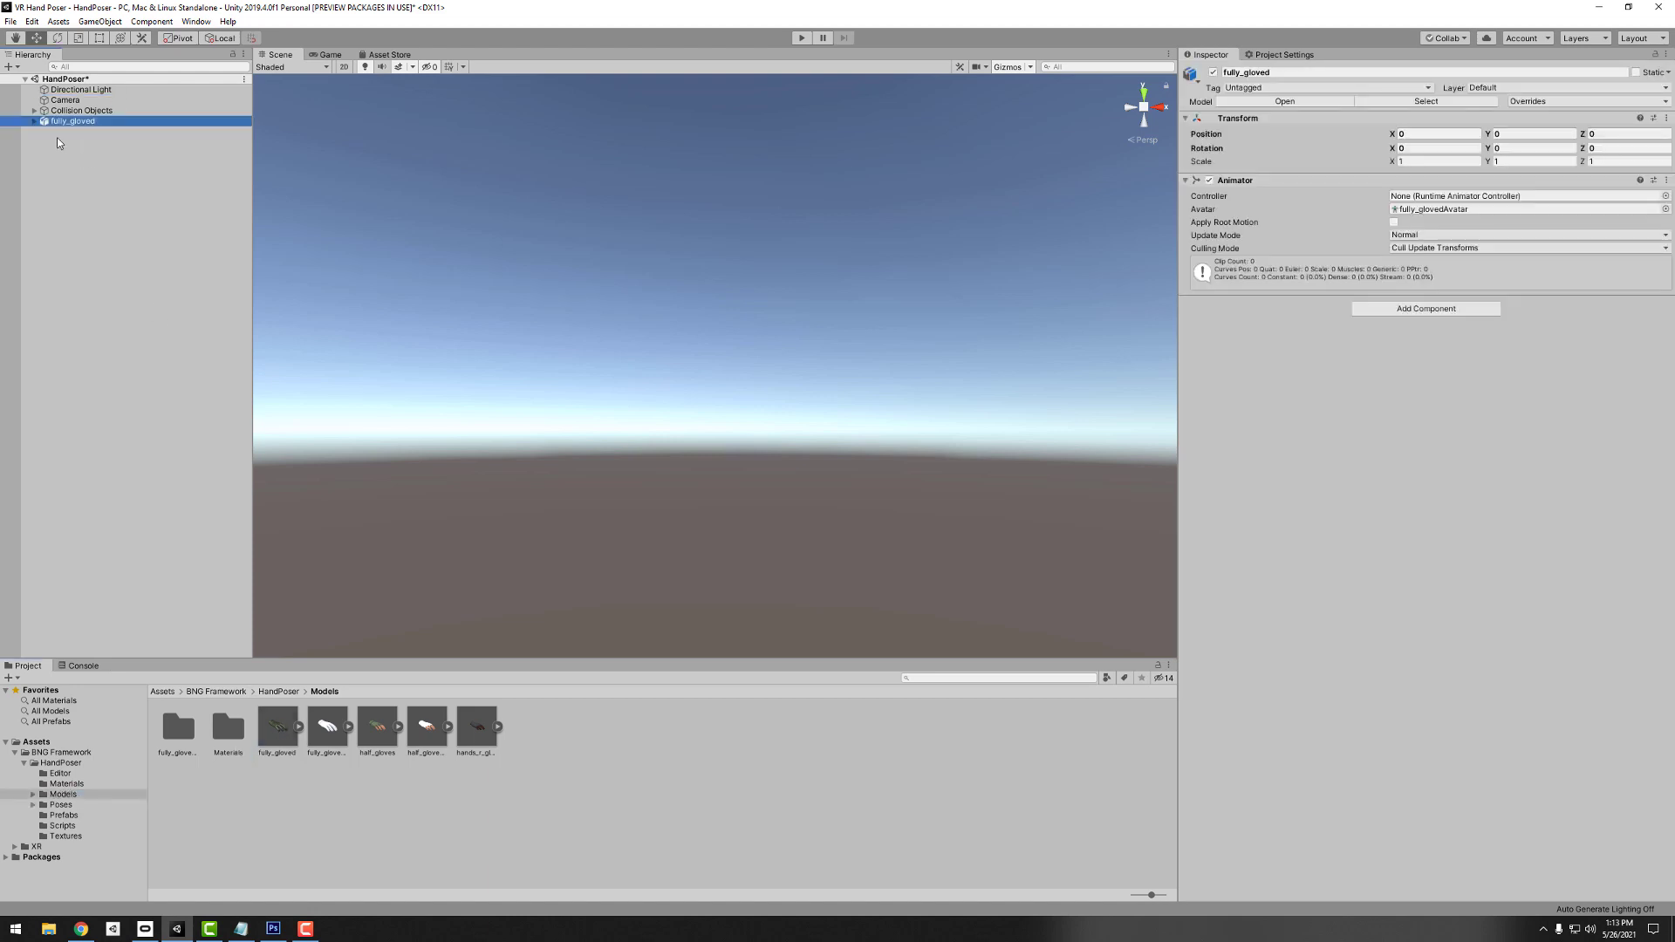
right_click(1238, 118)
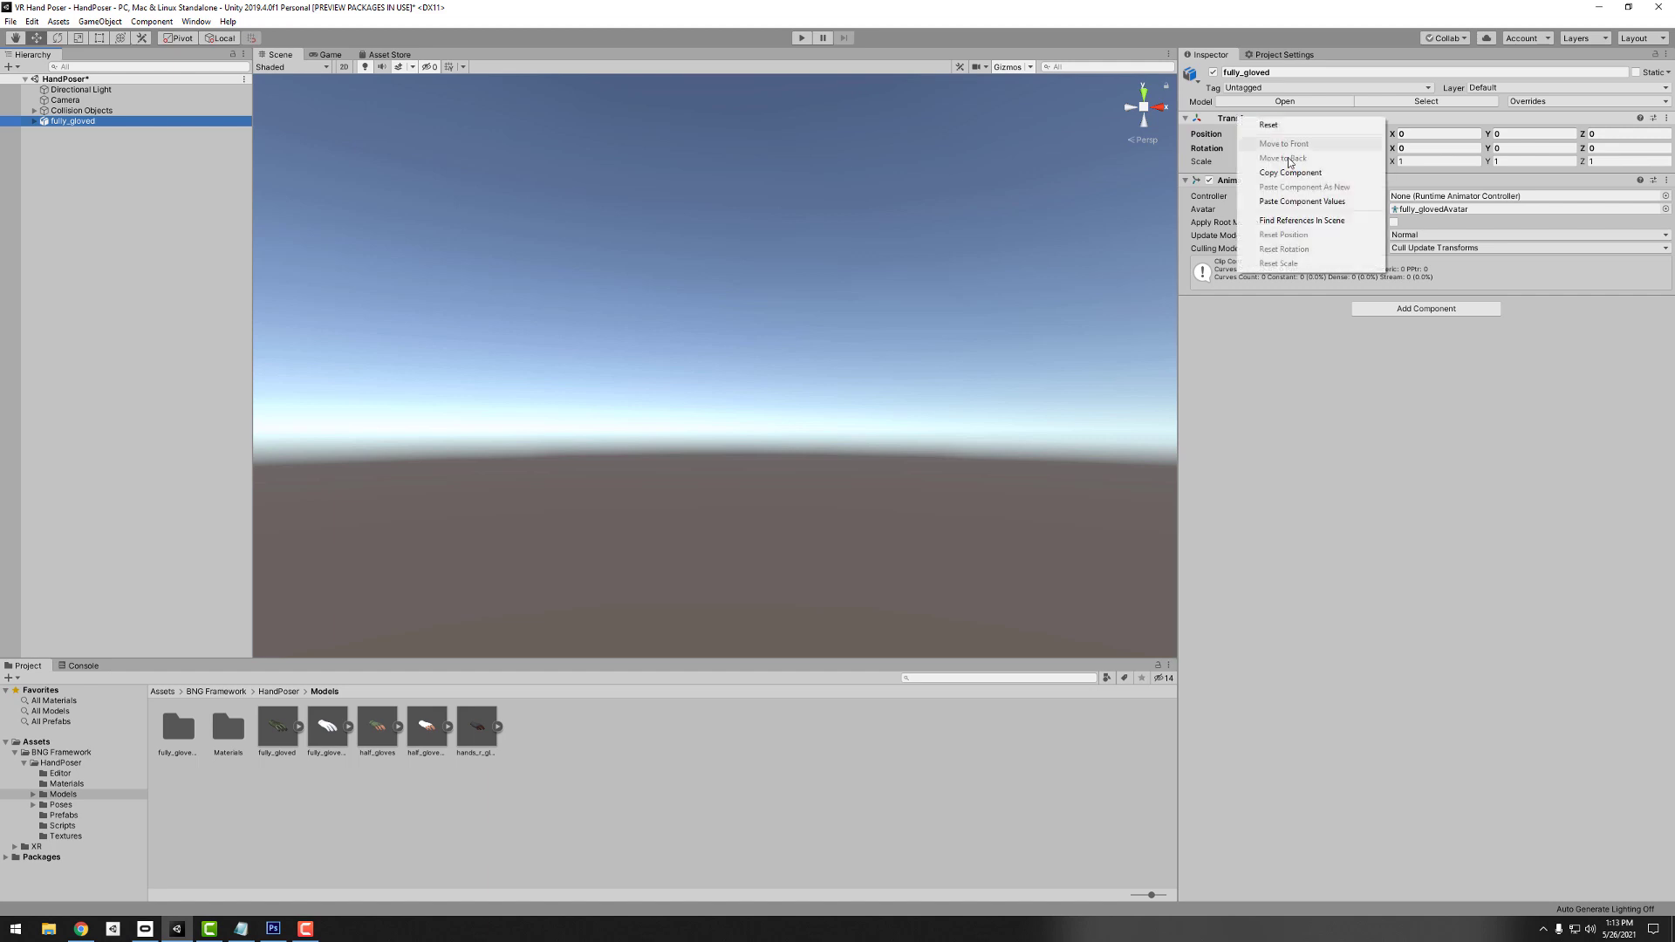
click(1301, 201)
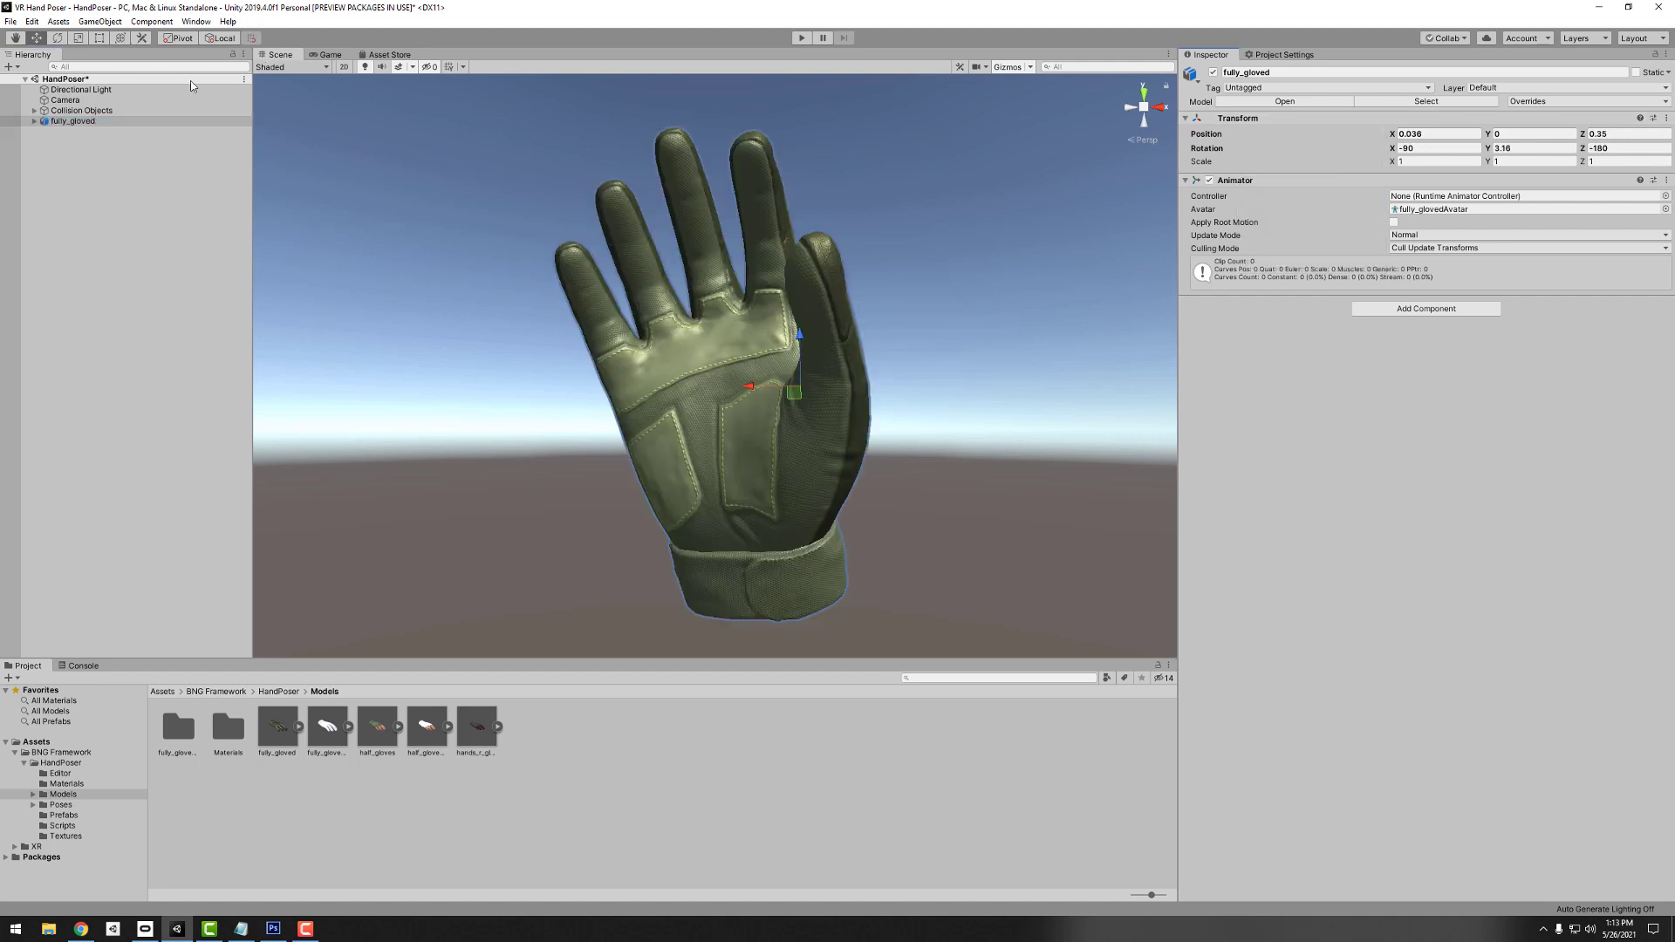
click(34, 121)
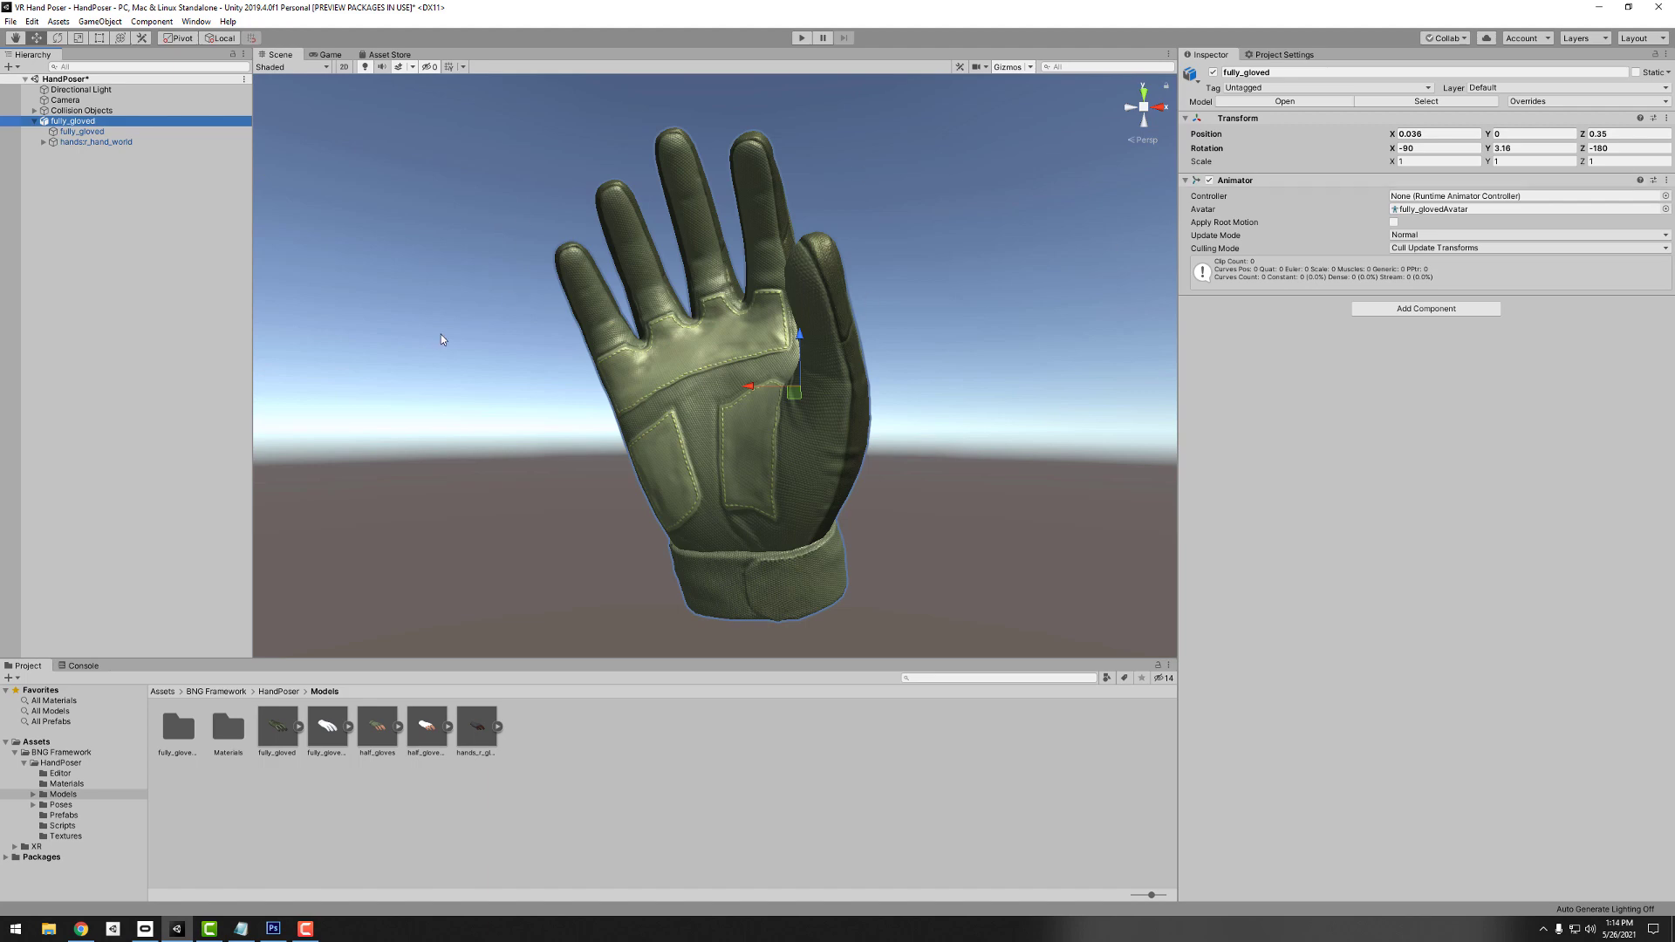
- Add a Hand Poser component to the fully_gloved model
click(1427, 310)
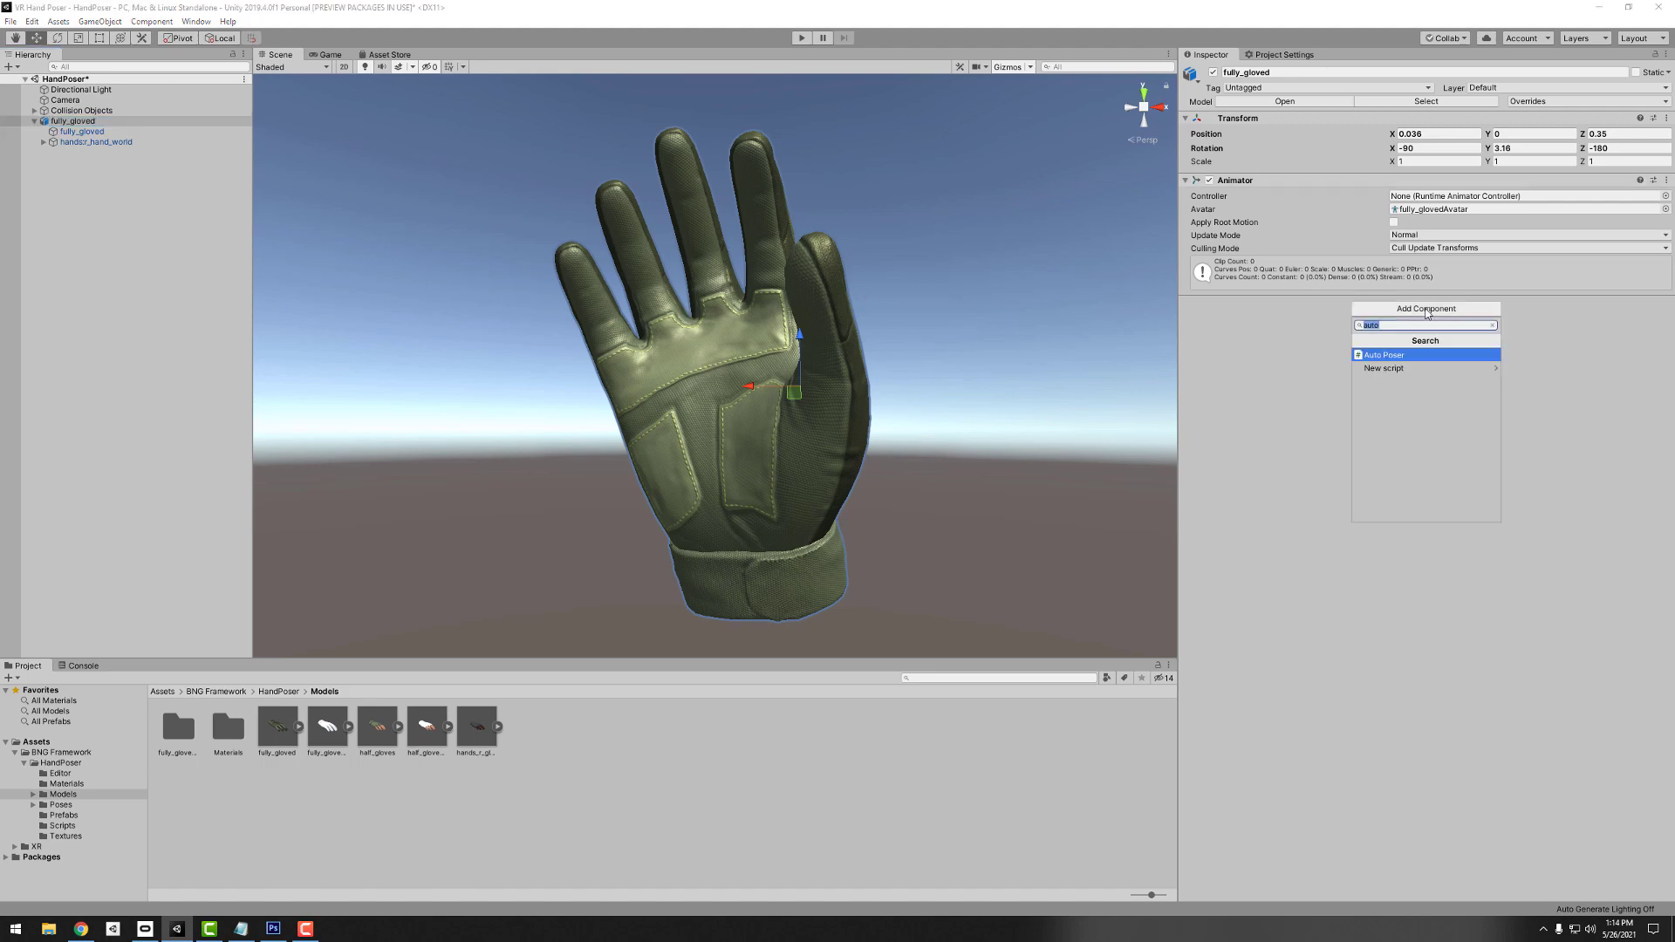
text(handpo)
click(1394, 356)
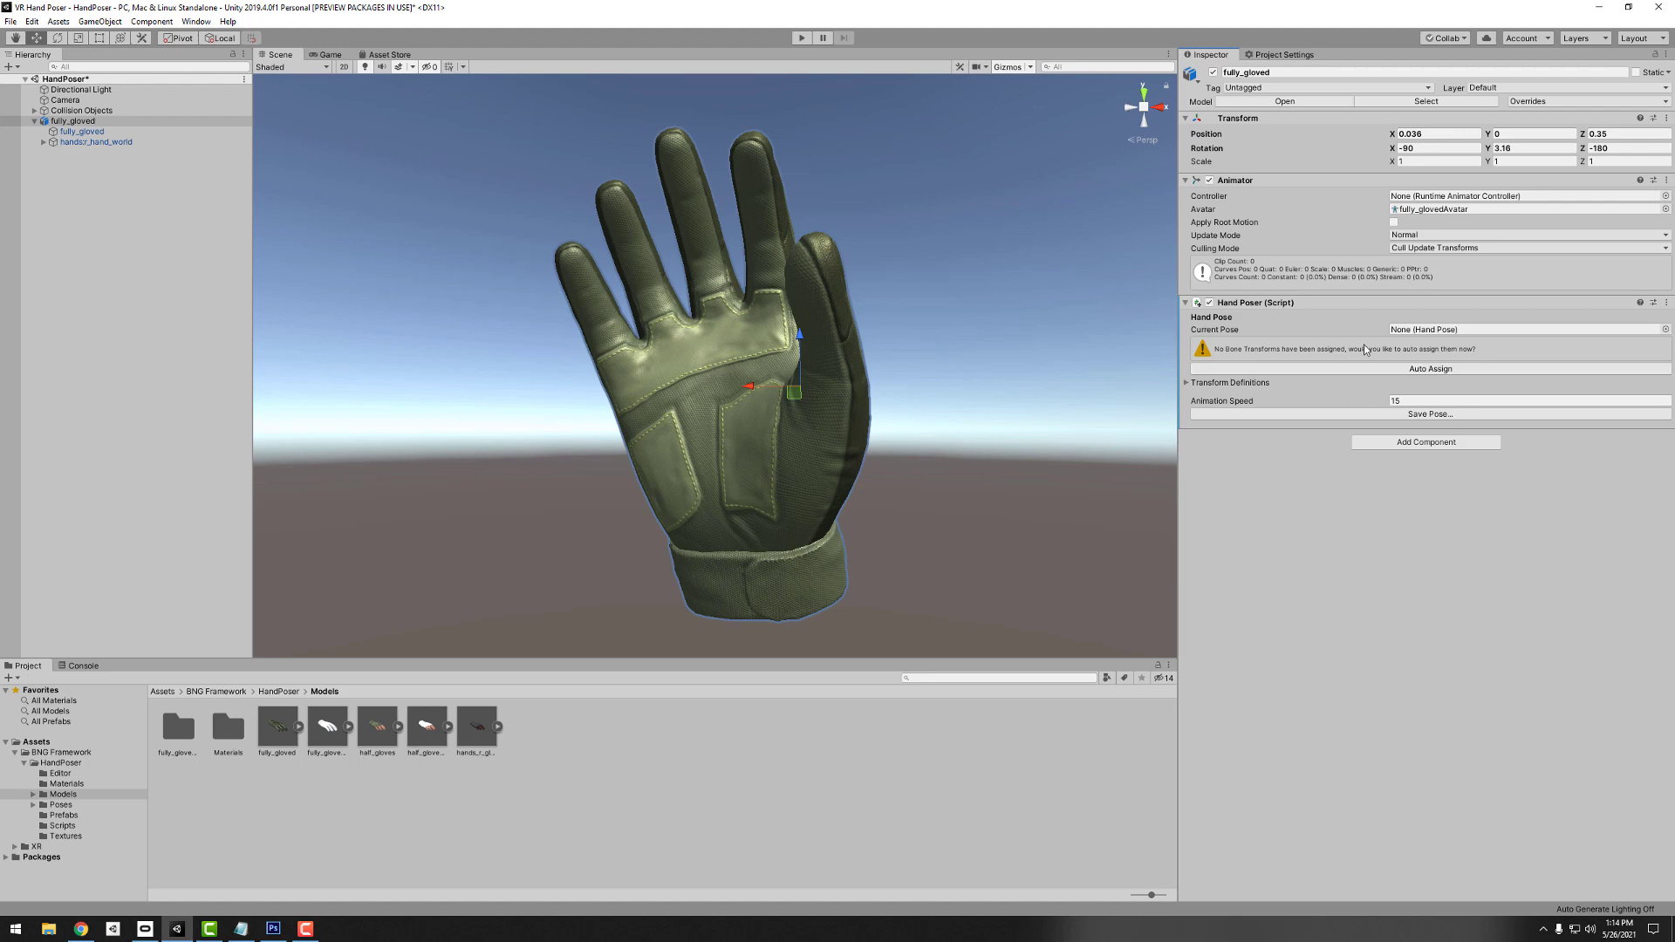
- Auto-assign the bone transforms and check the grip entry and wrist joint hands:b_r_hand
click(1371, 368)
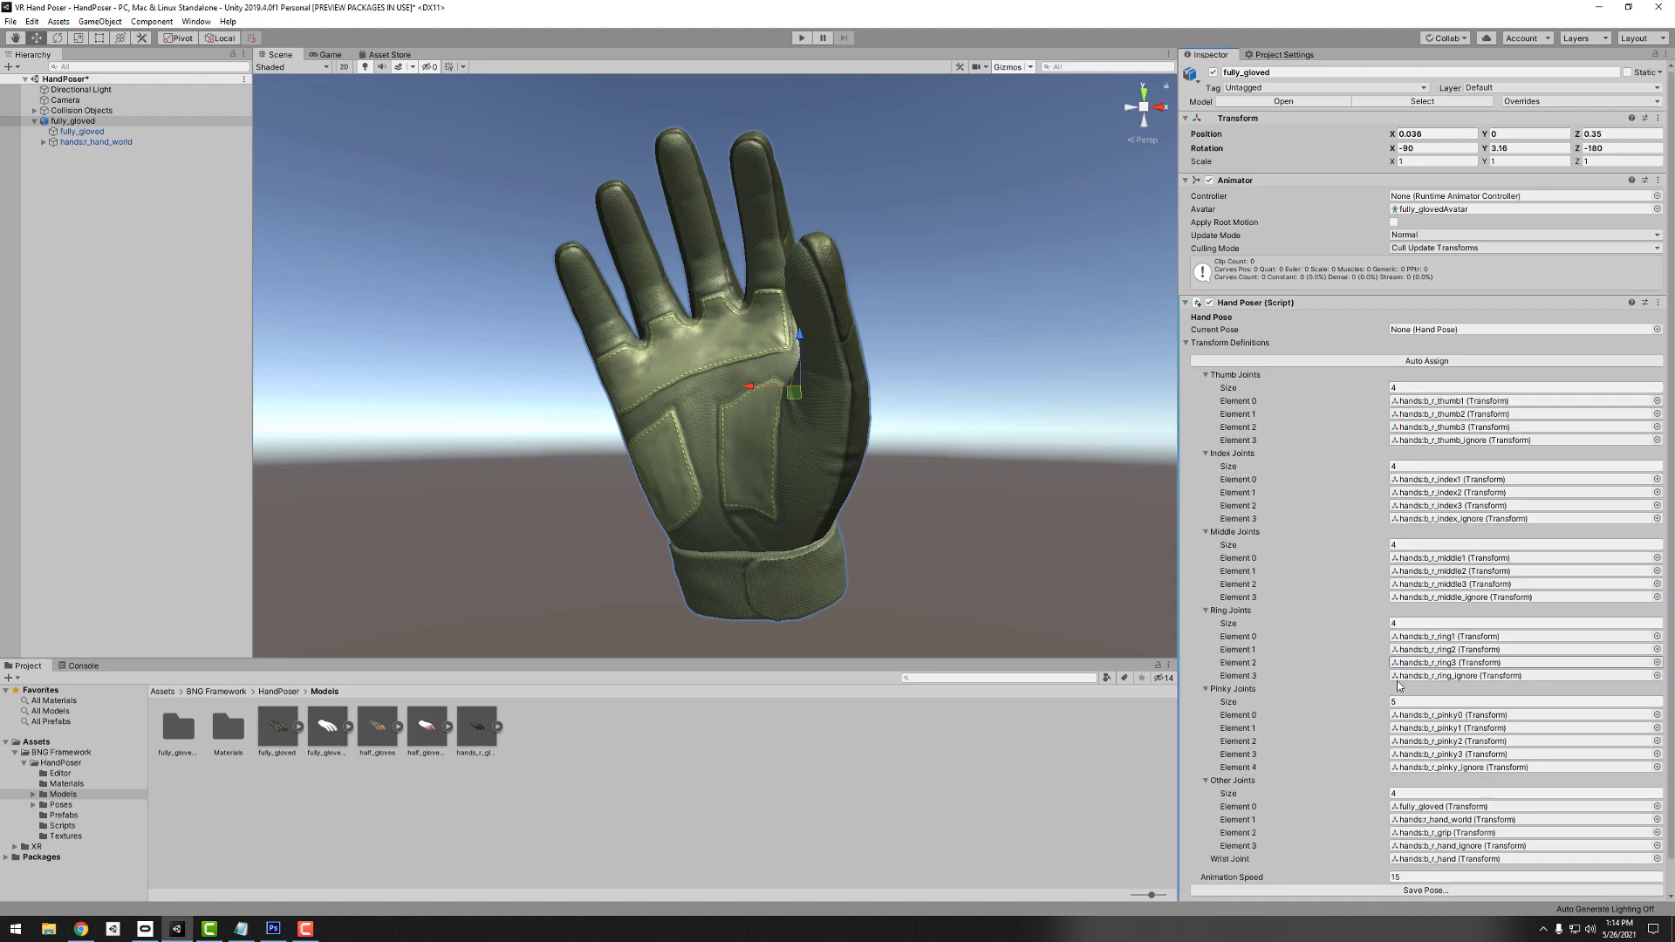
scroll(1348, 709, down, 1)
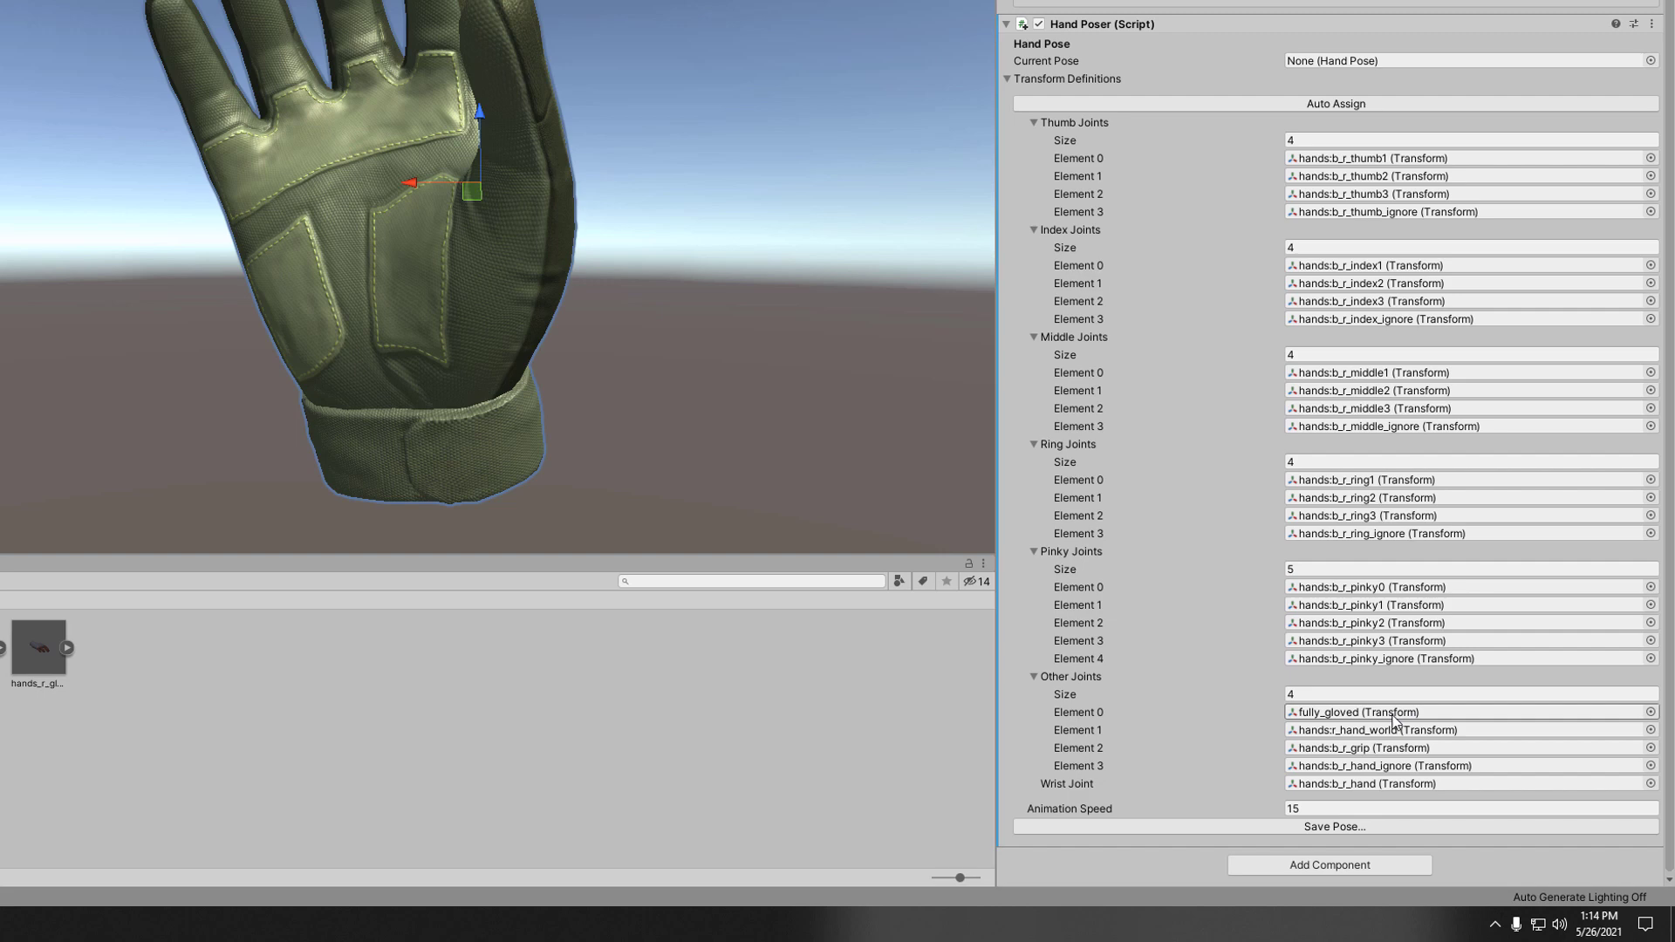
click(1350, 752)
click(1347, 783)
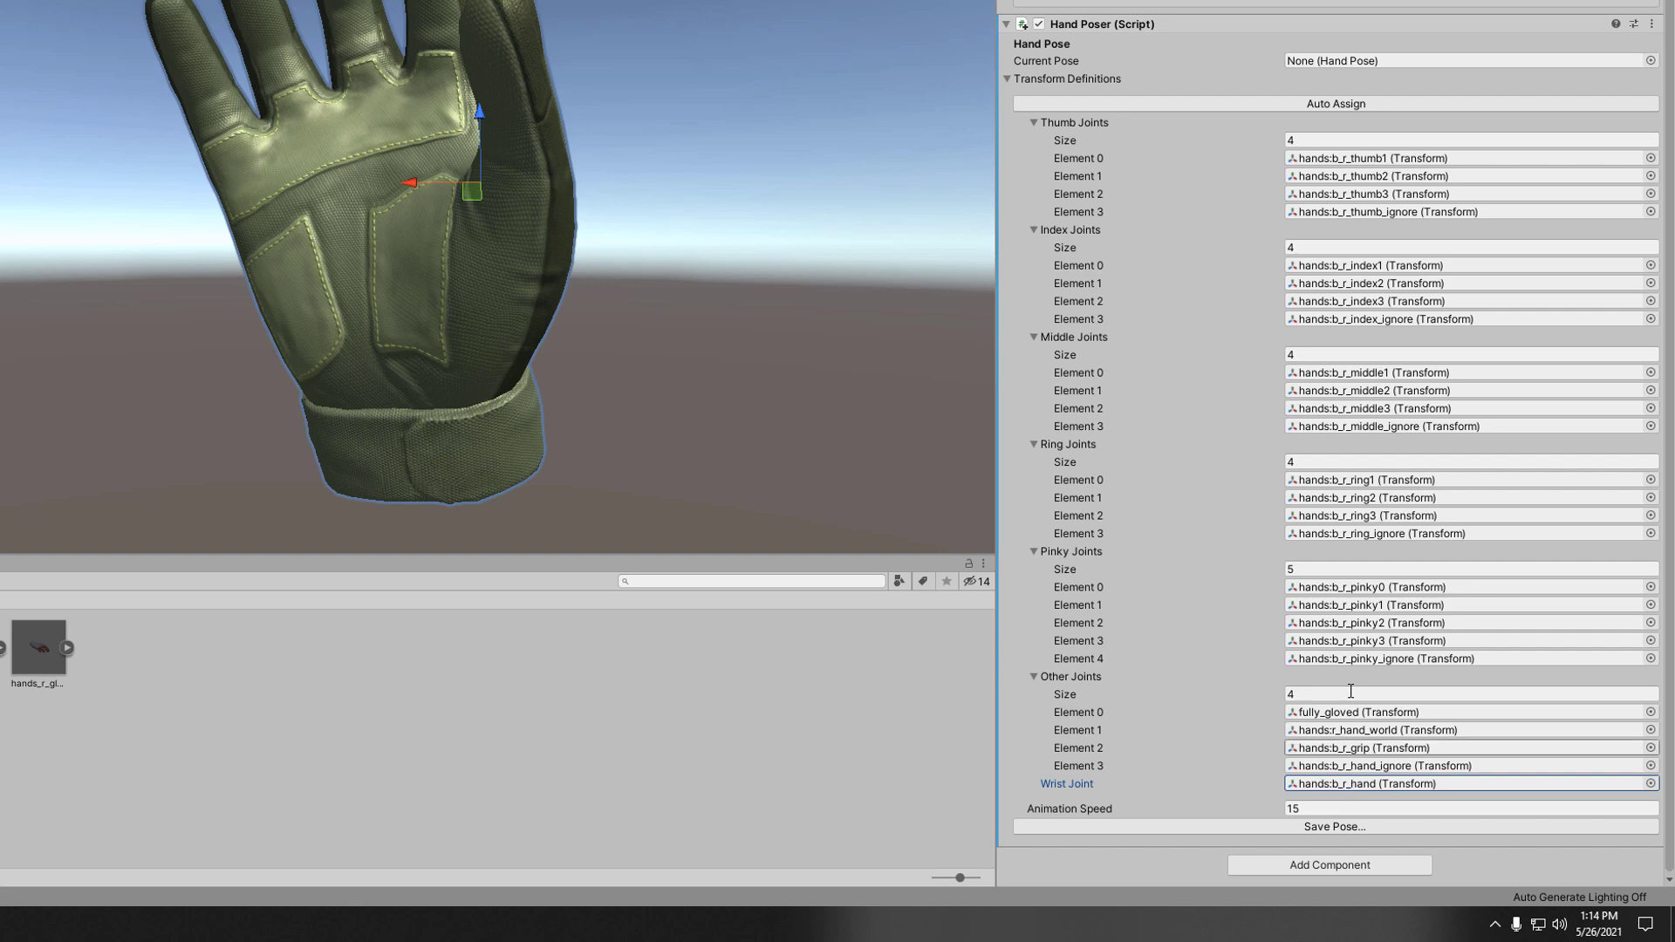
- Set the Hand Poser's Other Joints size to 0
click(1317, 696)
text(0)
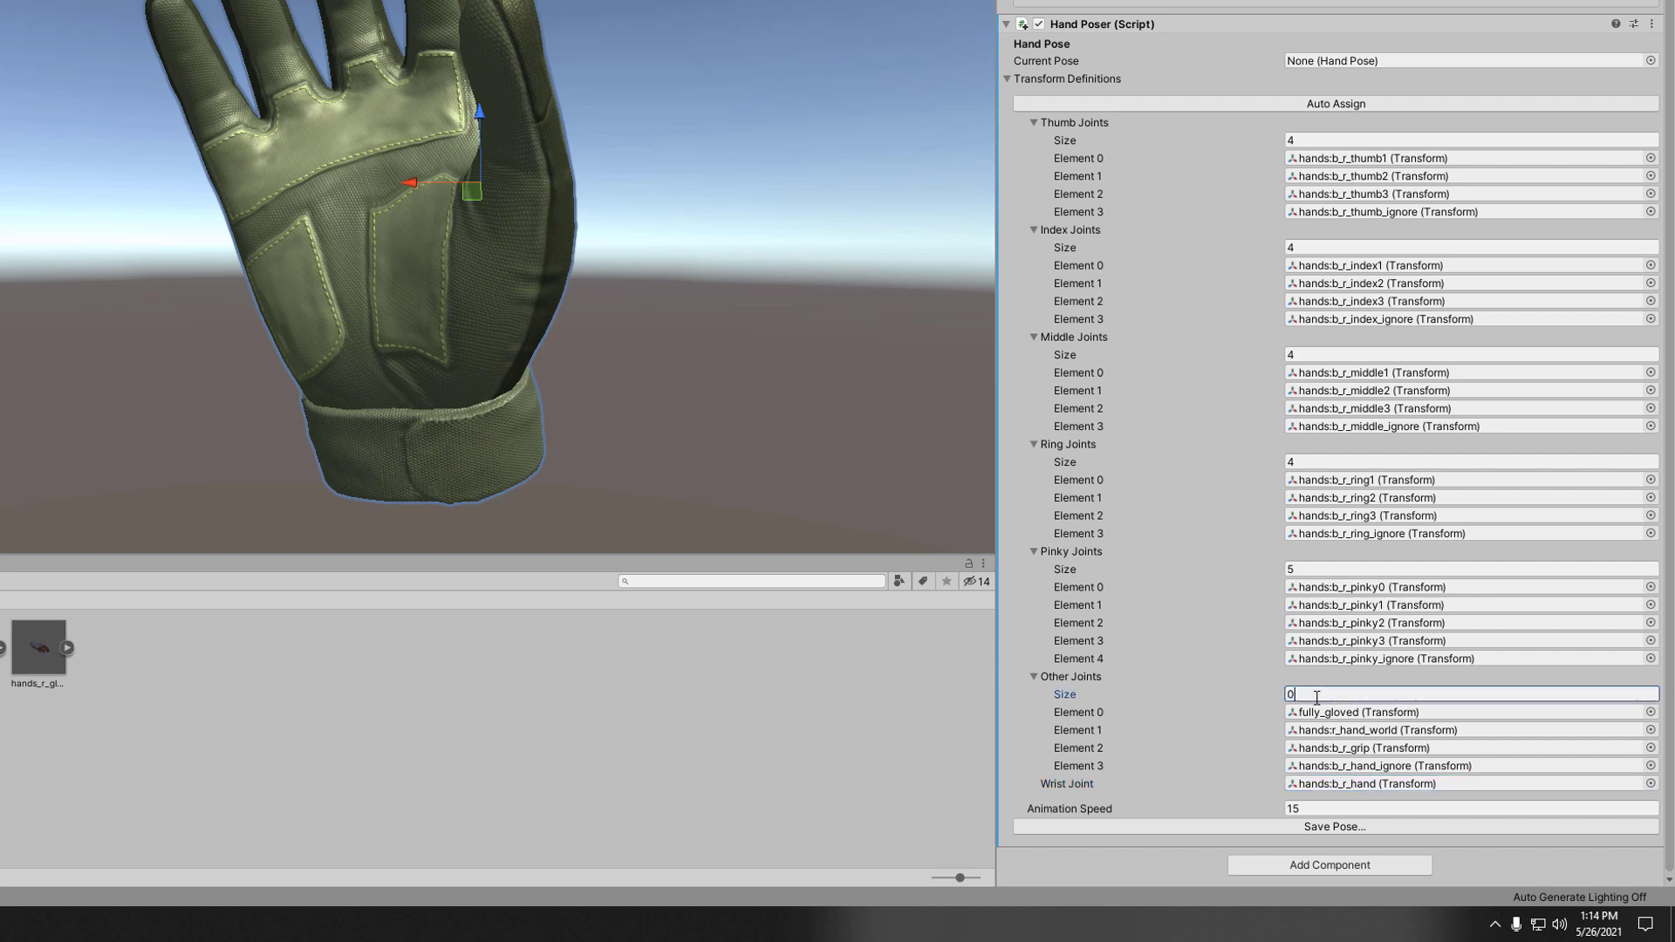
key(Tab)
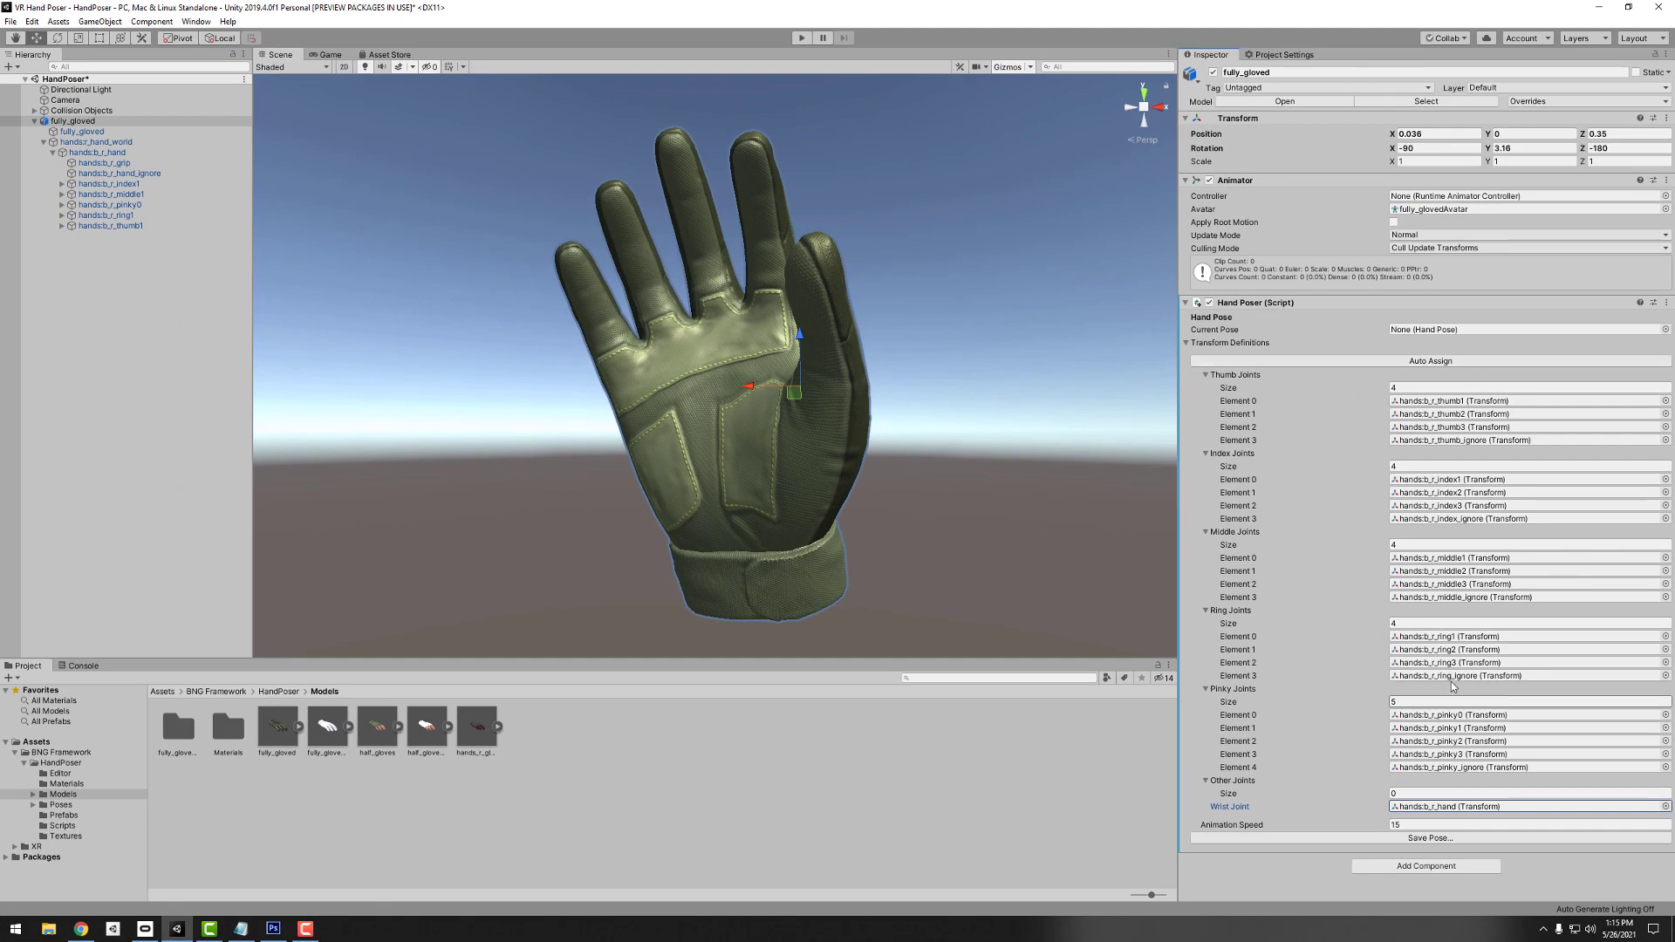
- Preview poses on the glove from Ball Med, Ball Small and Closed through Rocker, ending on Wide Open
click(1187, 343)
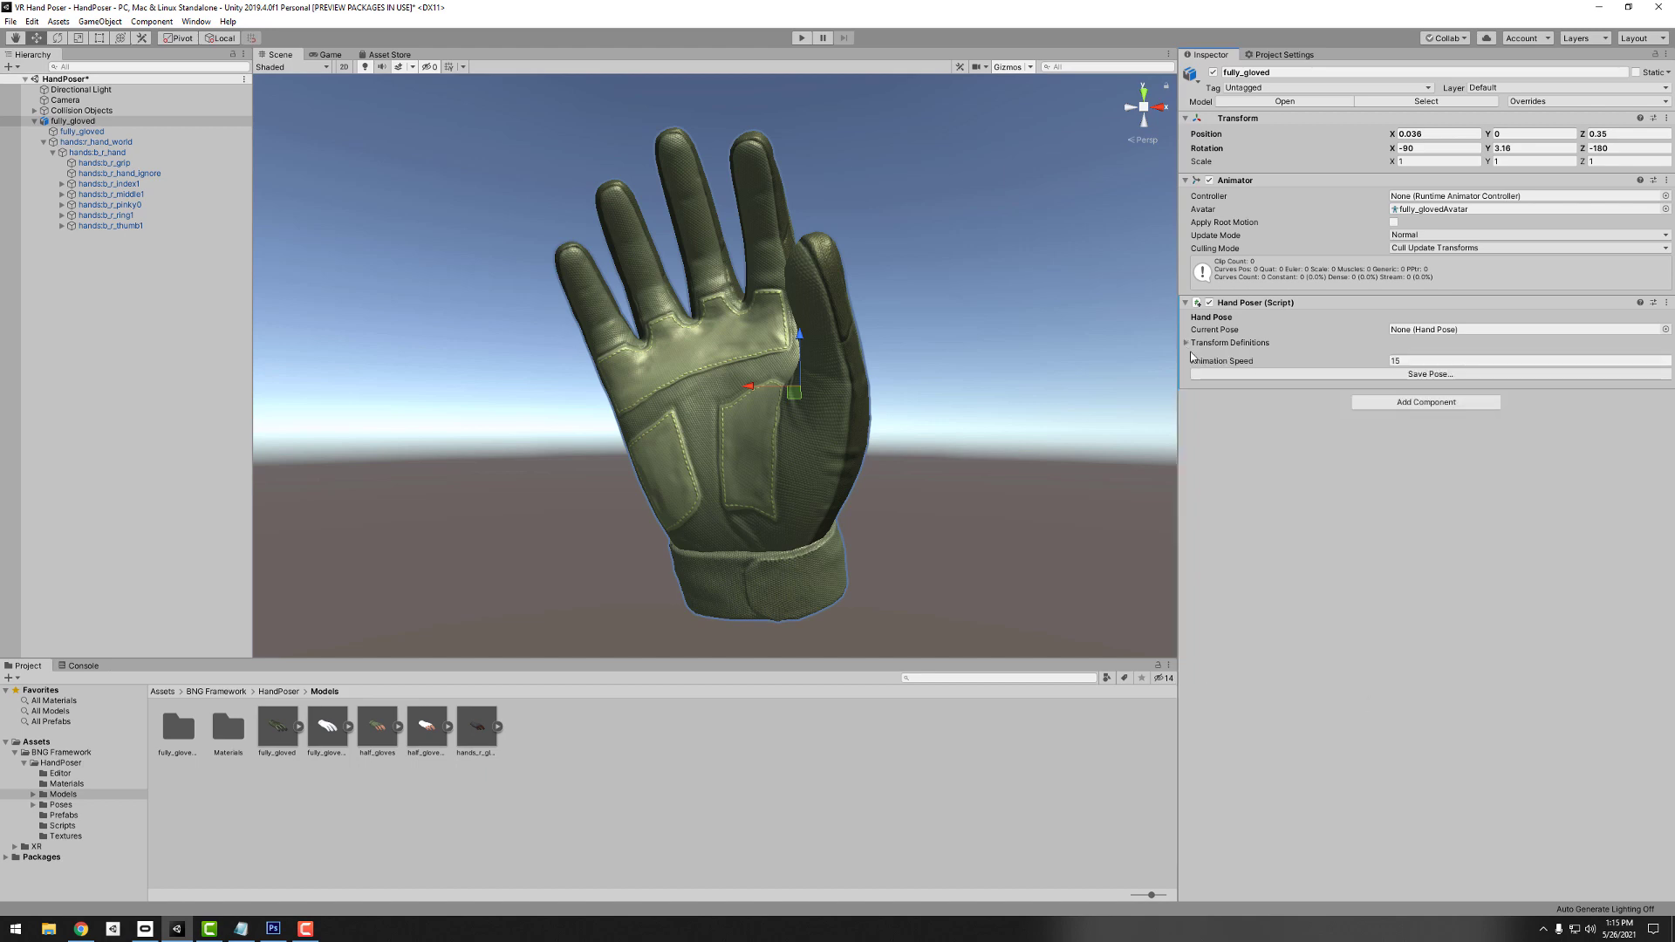
click(1666, 329)
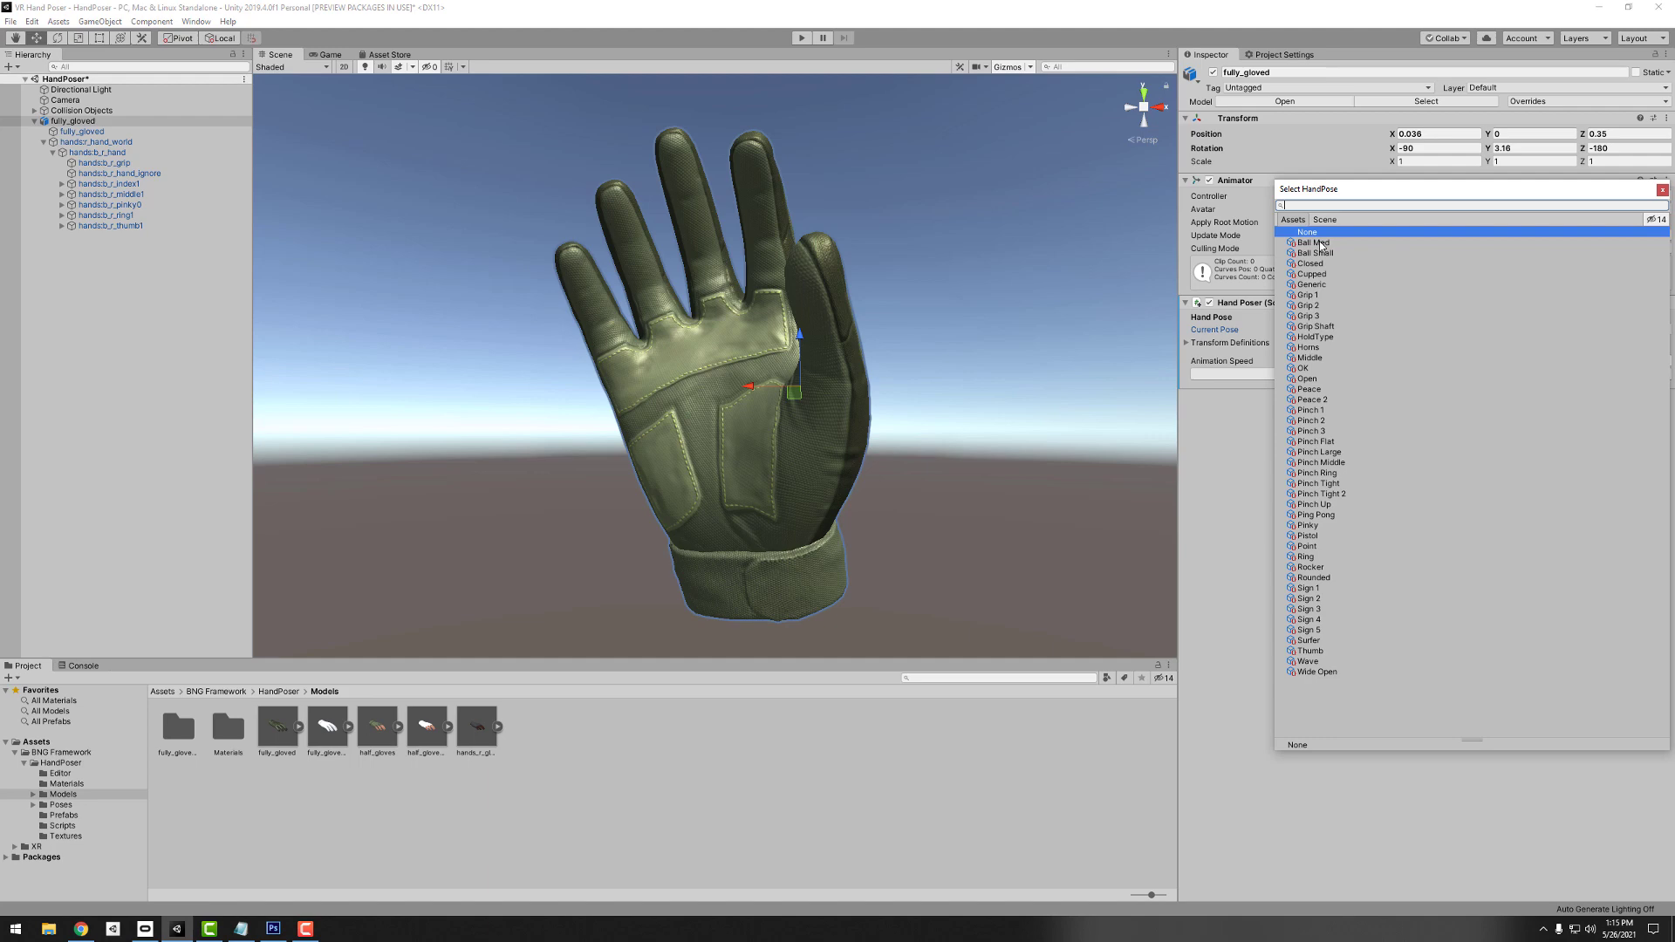
click(1315, 243)
click(1315, 253)
click(1311, 264)
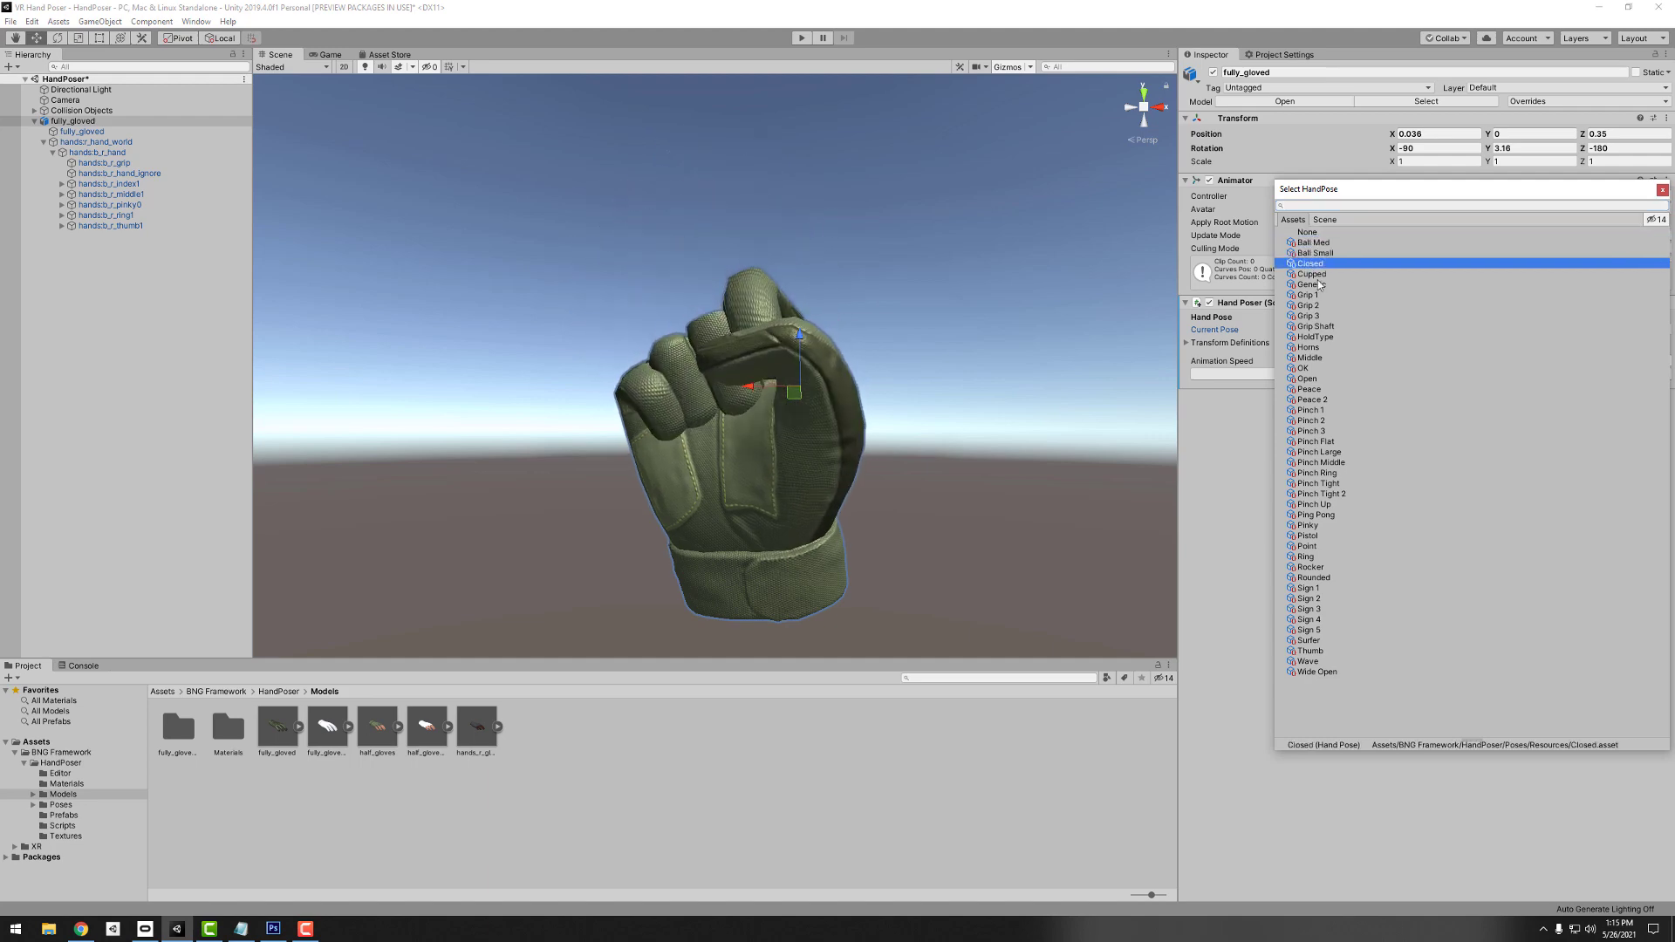
key(Down)
key(Down)
key(Down)
key(Down)
key(Down)
key(Down)
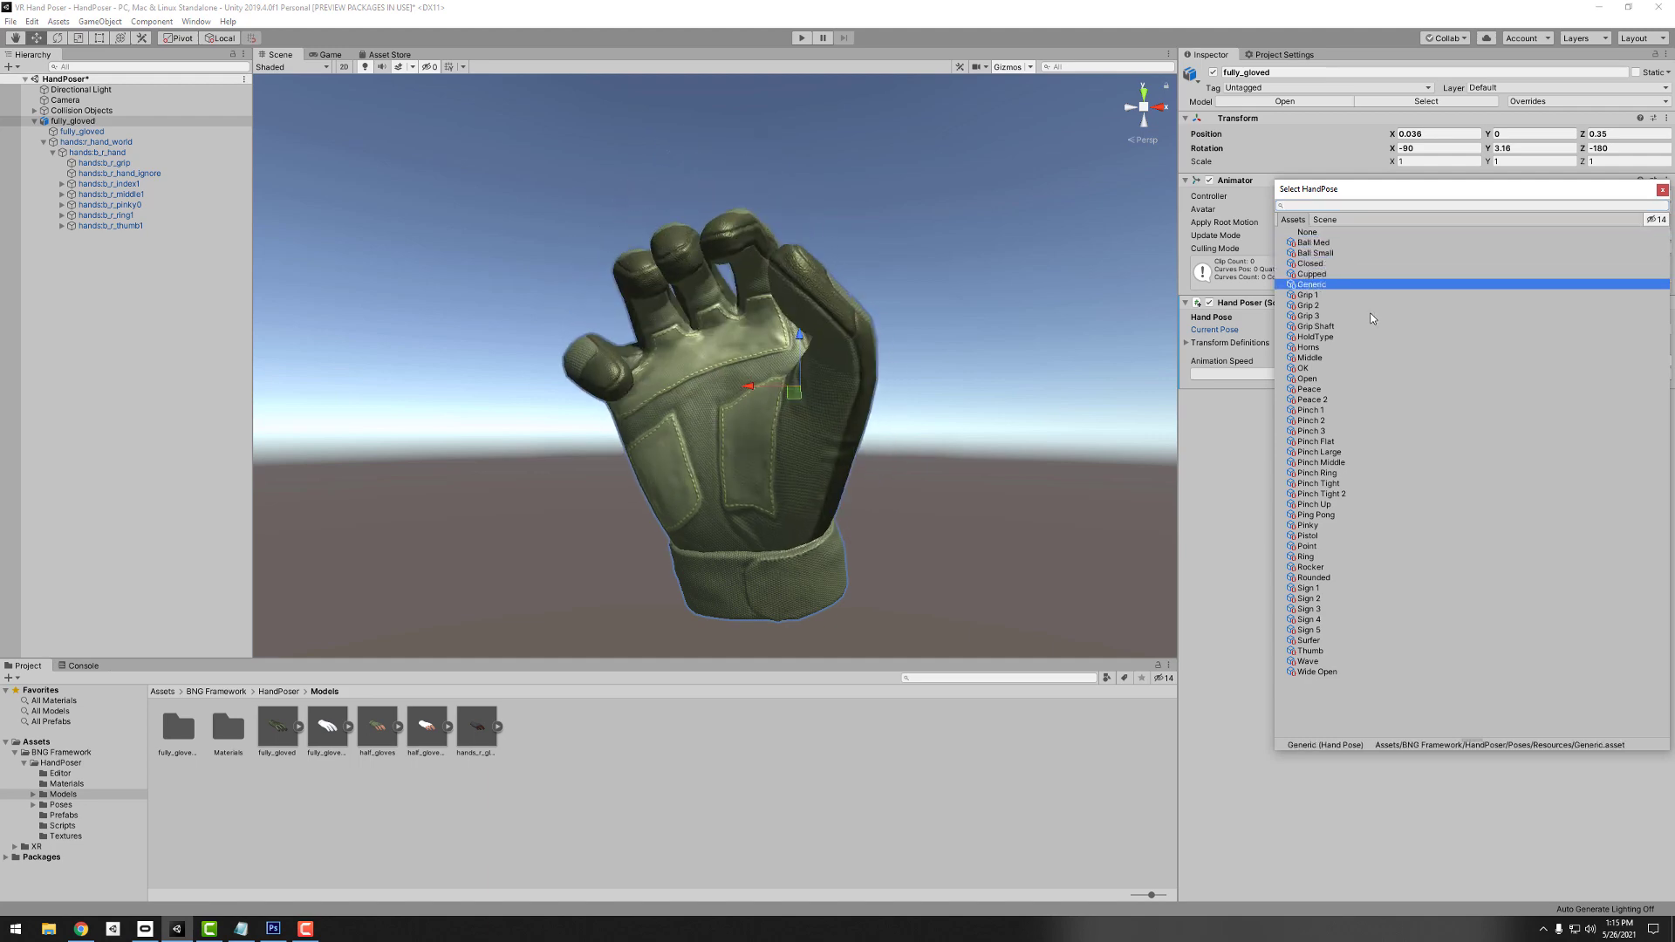
key(Down)
key(Down)
key(Down)
key(Down)
key(Down)
key(Down)
key(Down)
key(Down)
key(Down)
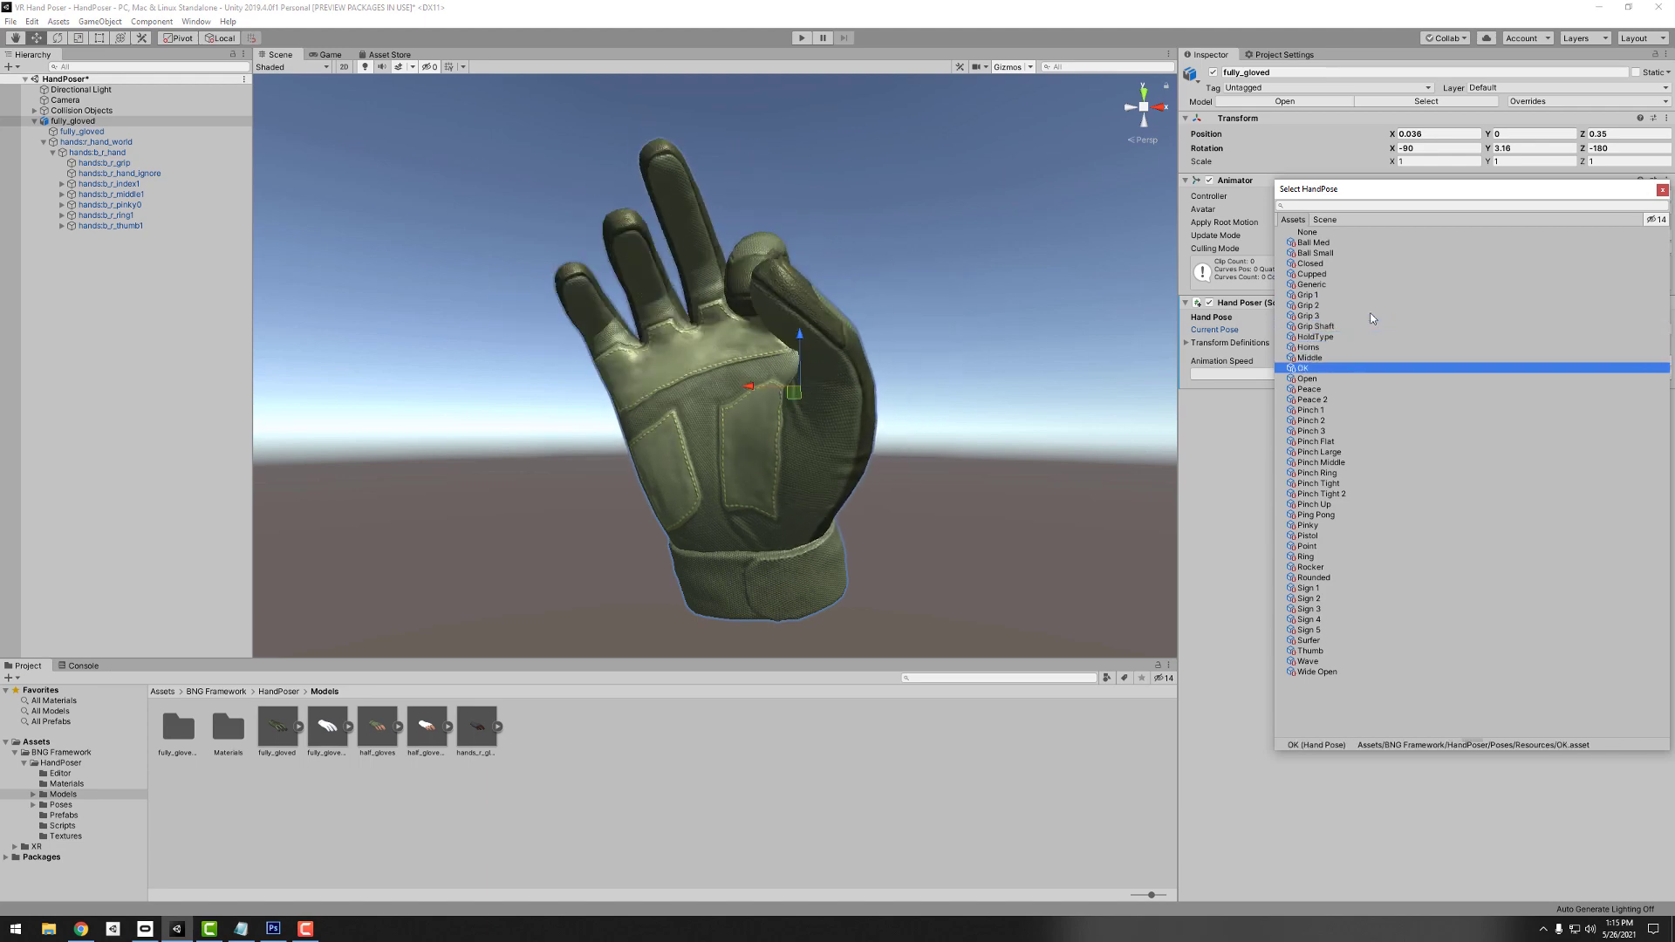
key(Down)
key(Down)
key(Down)
key(Down)
key(Down)
key(Down)
key(Down)
key(Down)
key(Down)
key(Down)
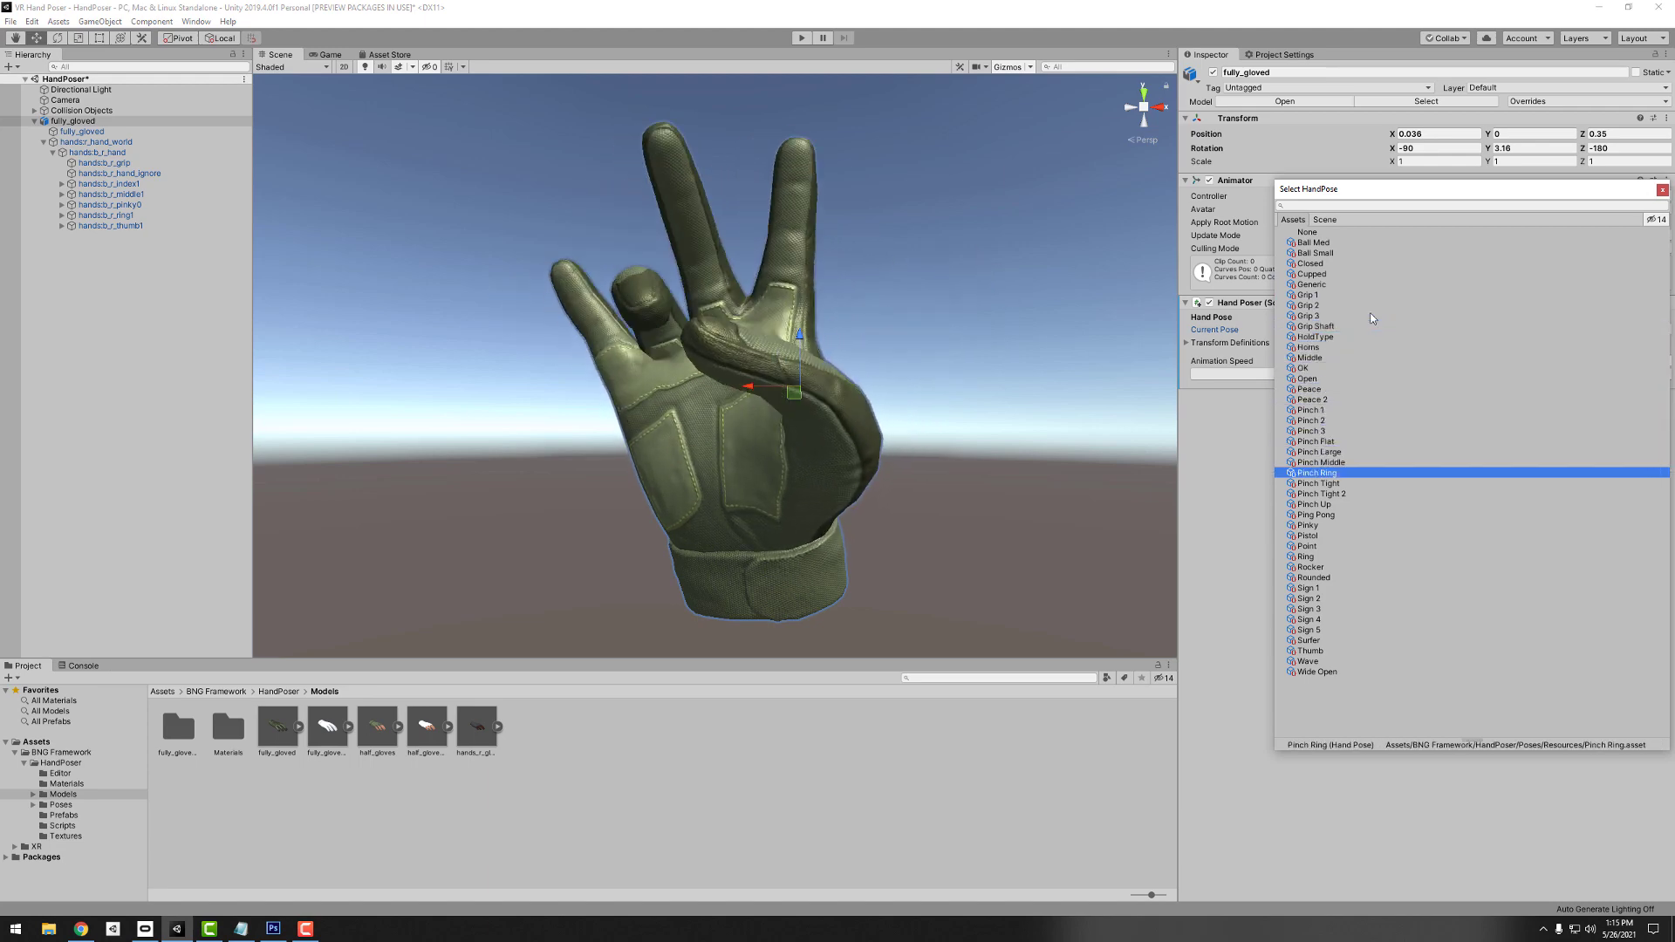
key(Down)
key(Down)
key(Down)
key(Down)
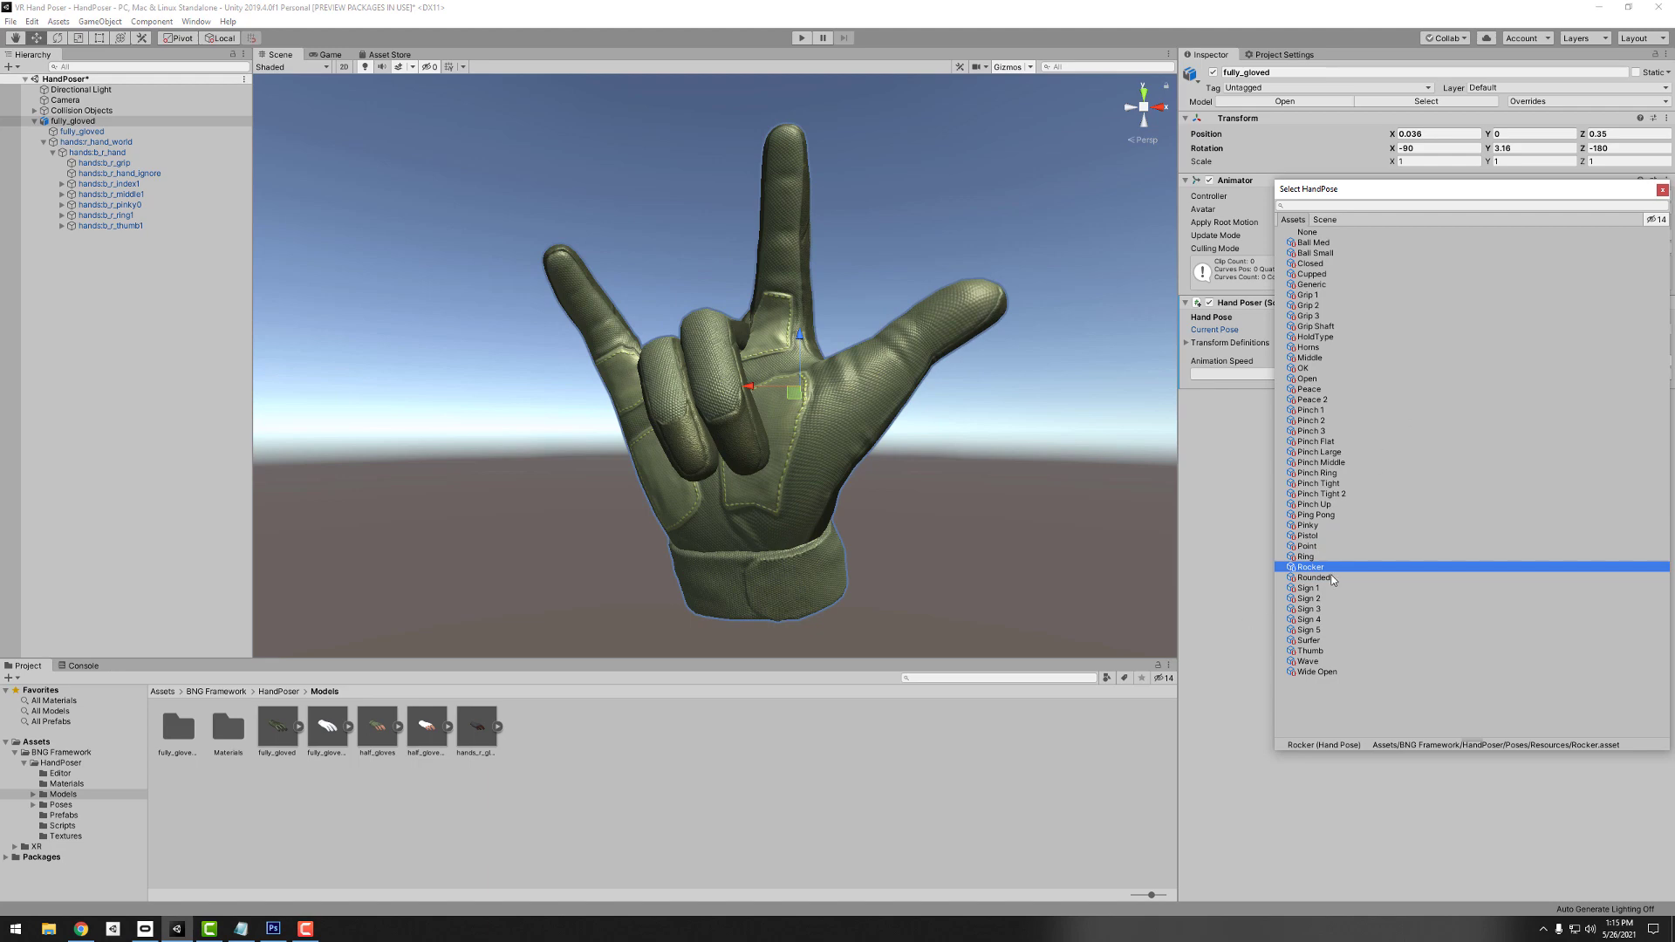
key(Down)
key(Down)
key(Down)
key(Down)
key(Down)
key(Down)
key(Down)
key(Down)
key(Down)
key(Down)
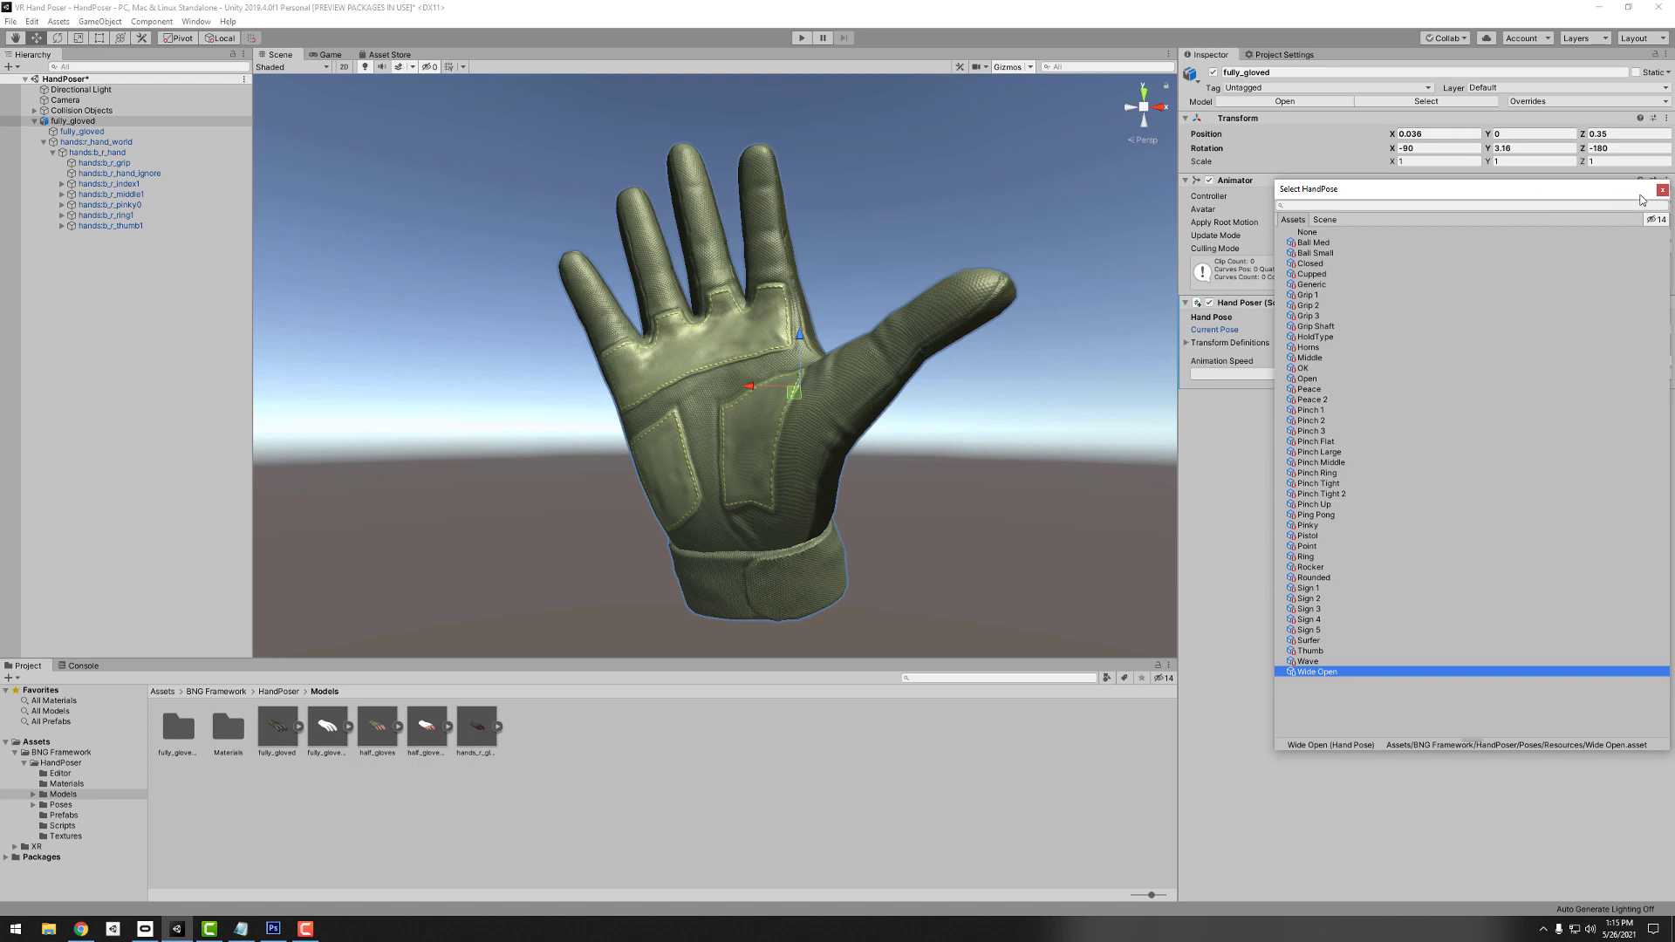
- Keep Wide Open as current pose, add an Auto Poser component, and expand its settings
click(1662, 190)
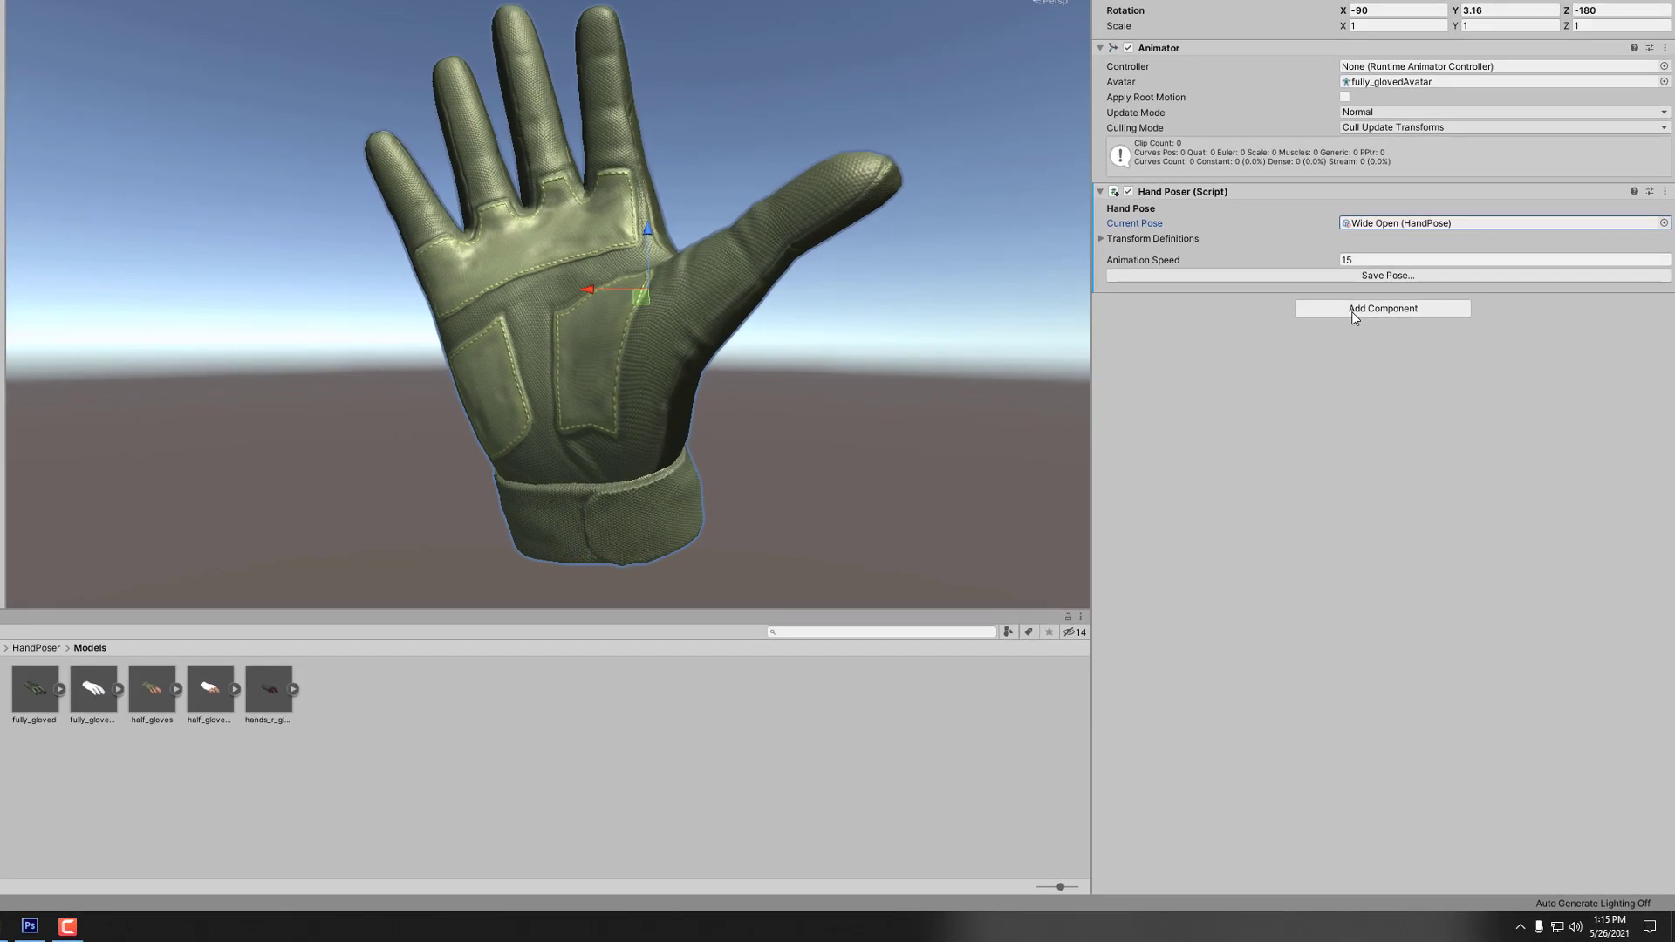
click(1401, 404)
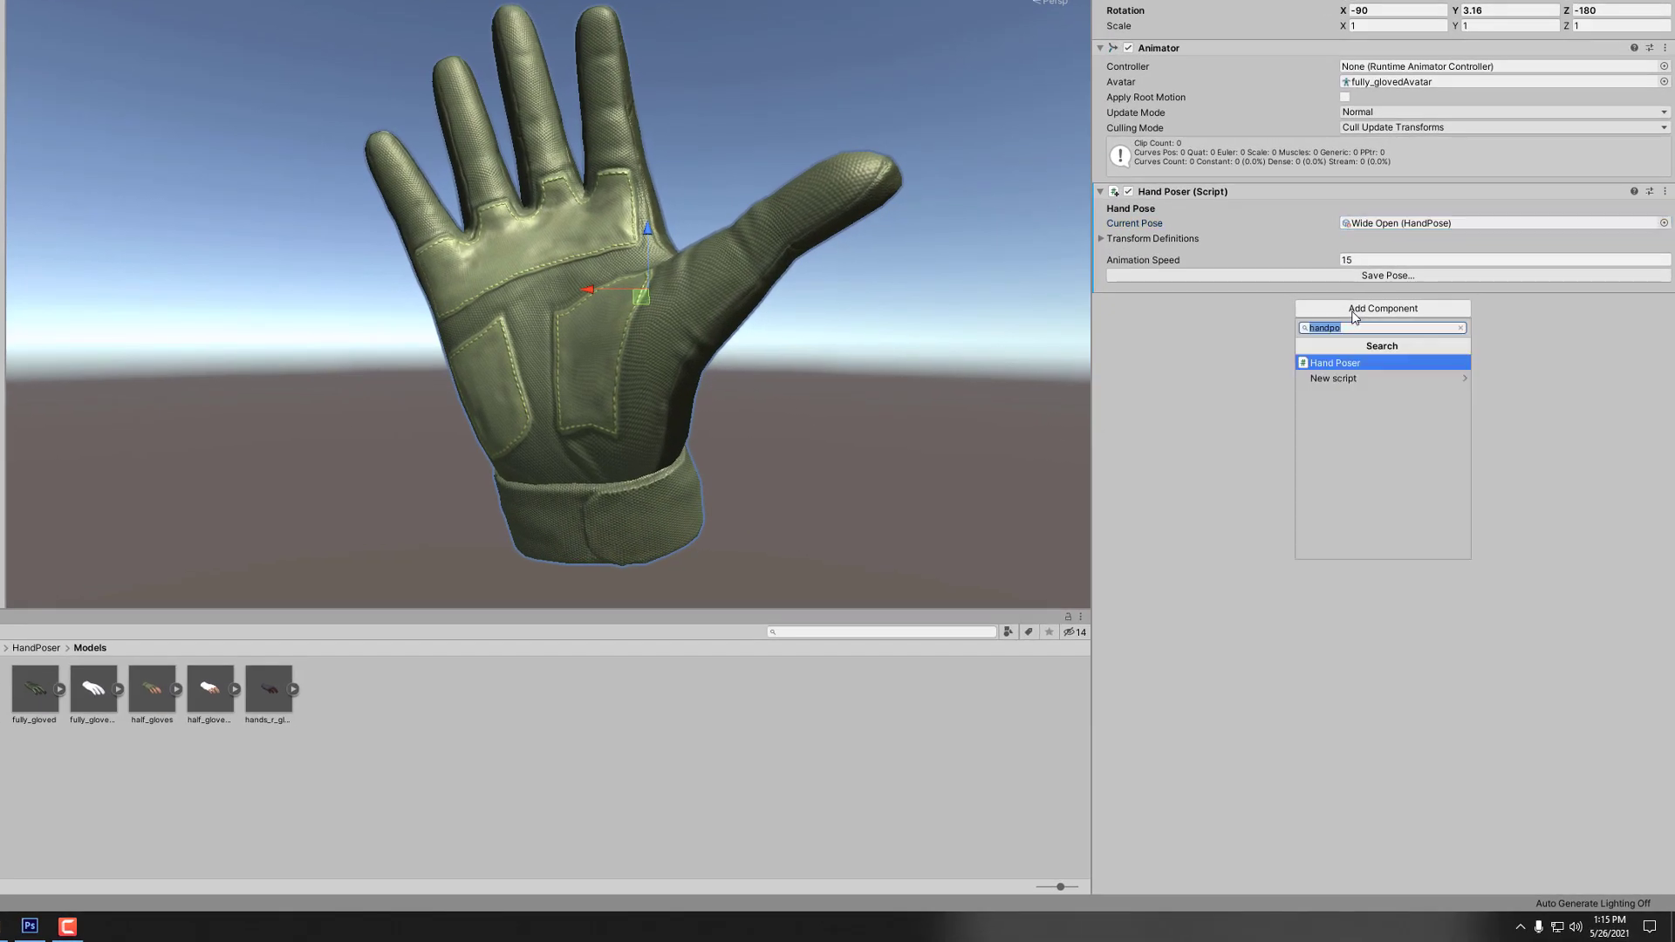
text(auto)
click(1352, 368)
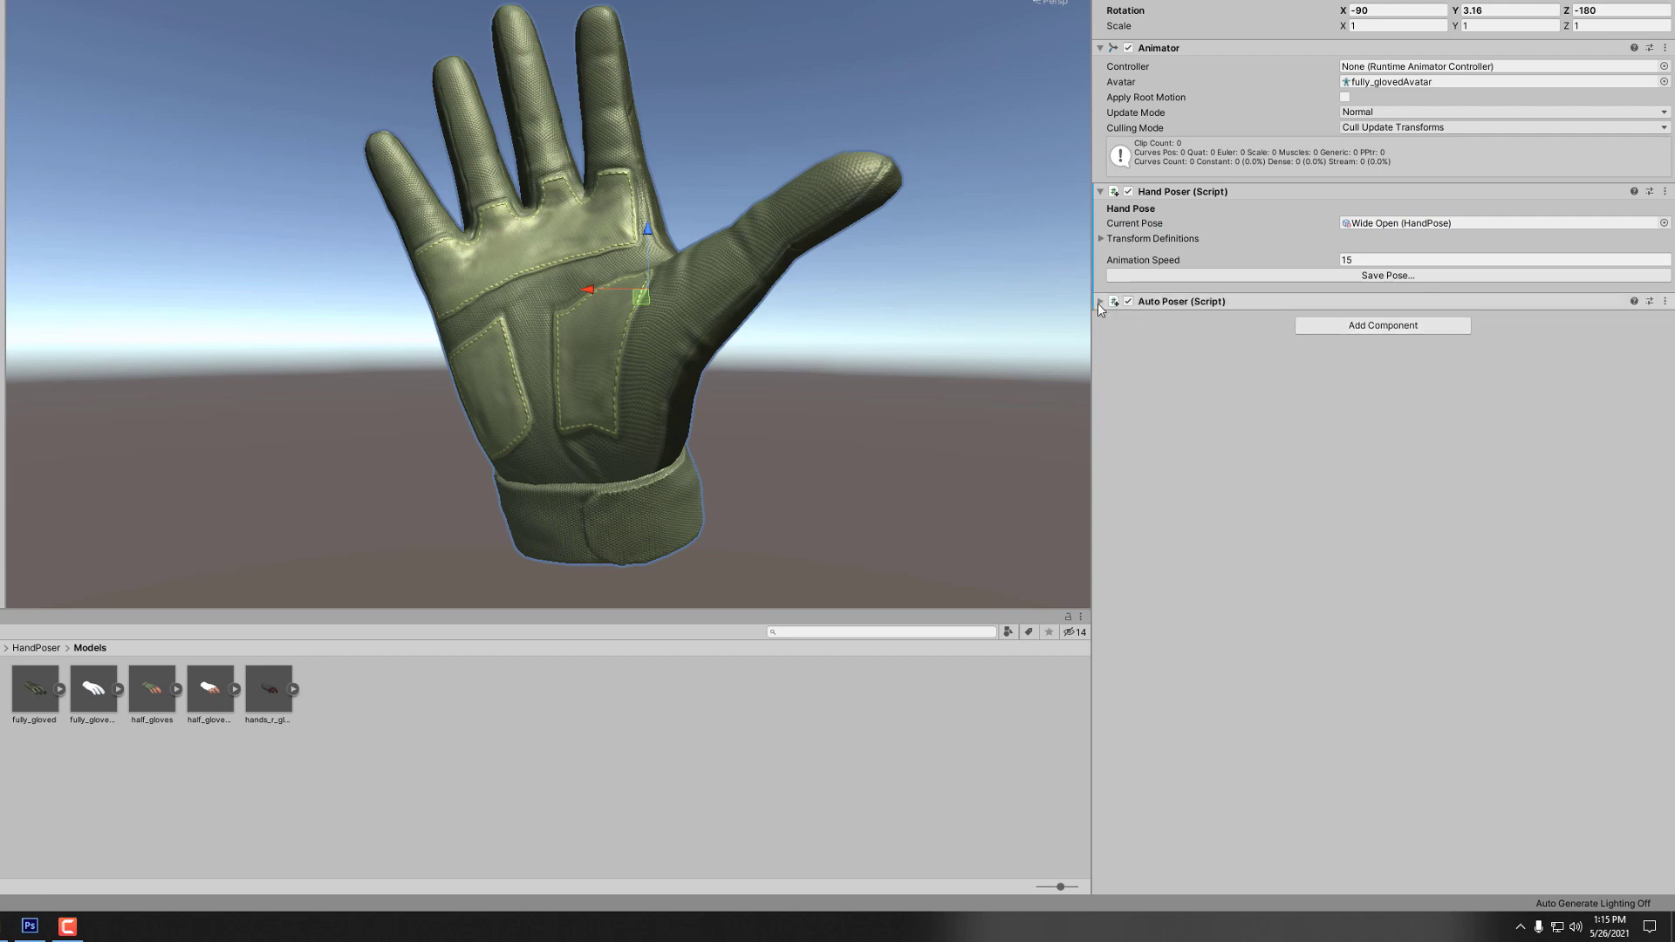
click(1187, 301)
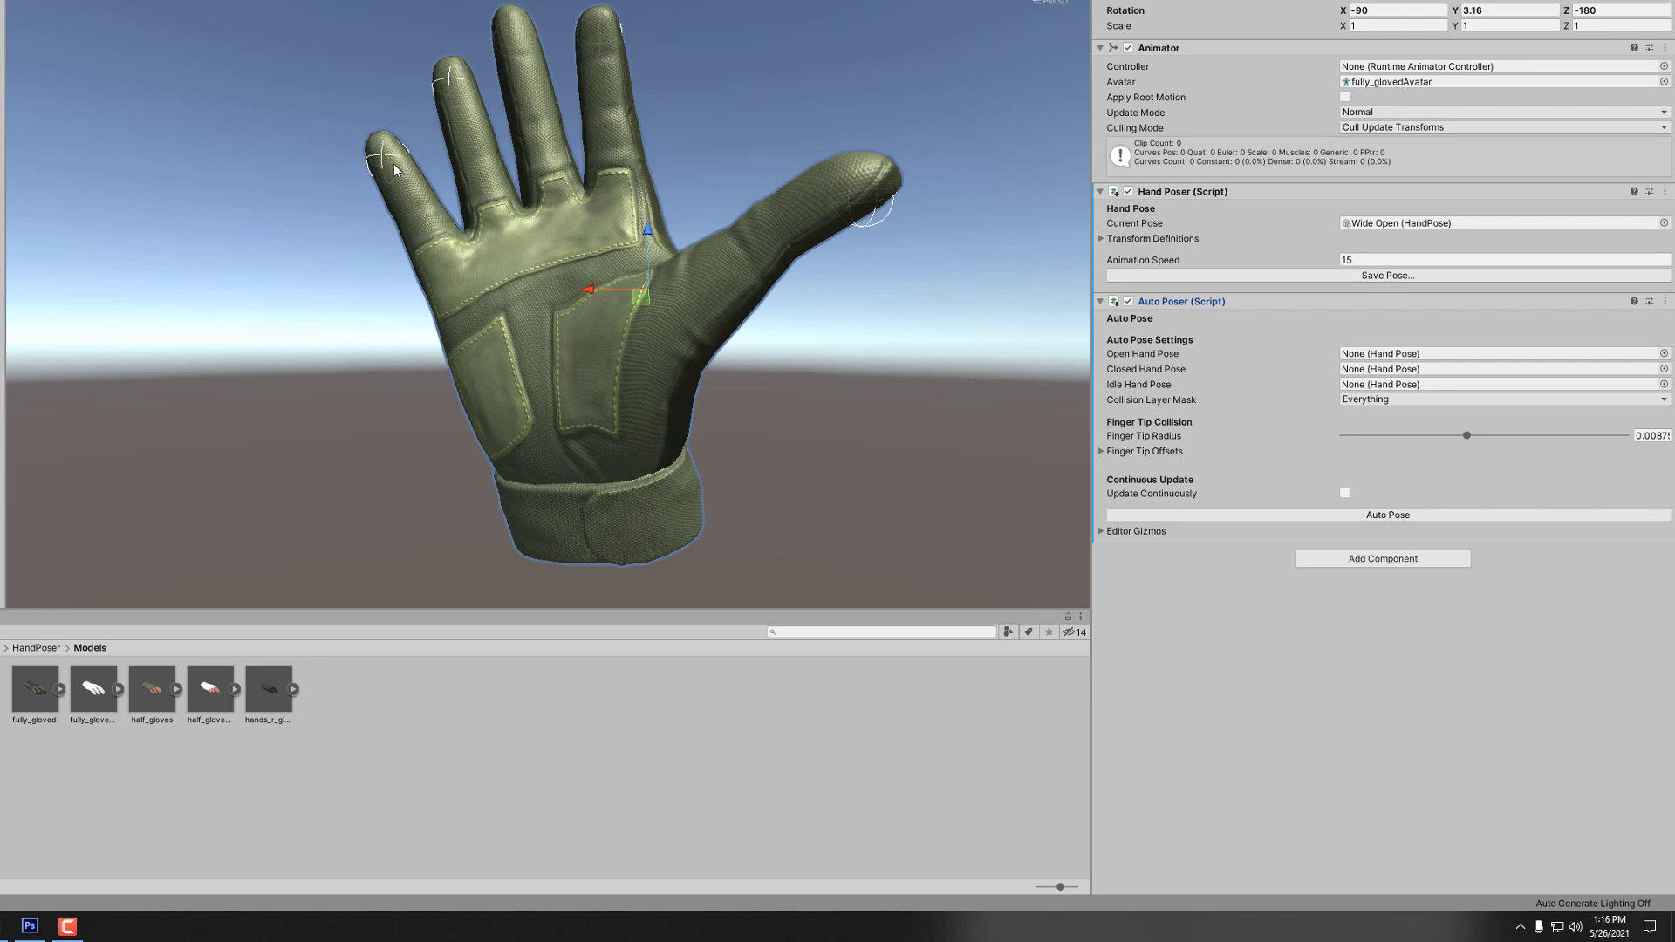
mouse_move(1151, 358)
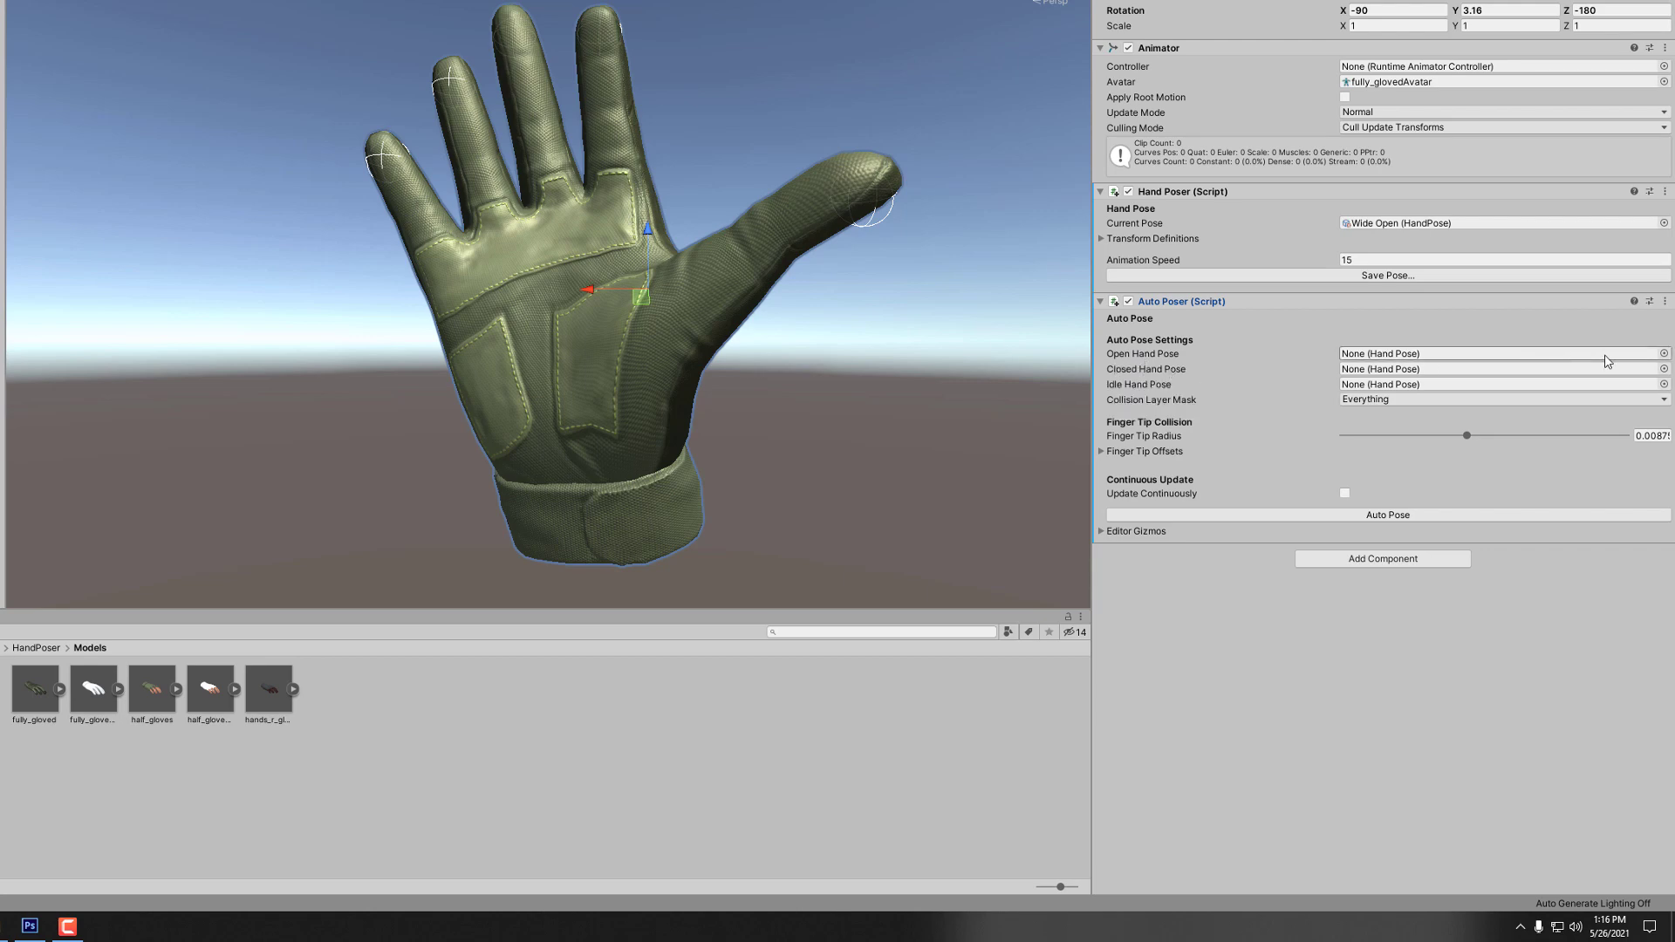
- Assign Wide Open as the Auto Poser's Open Hand Pose, briefly previewing Open as current pose
click(1664, 353)
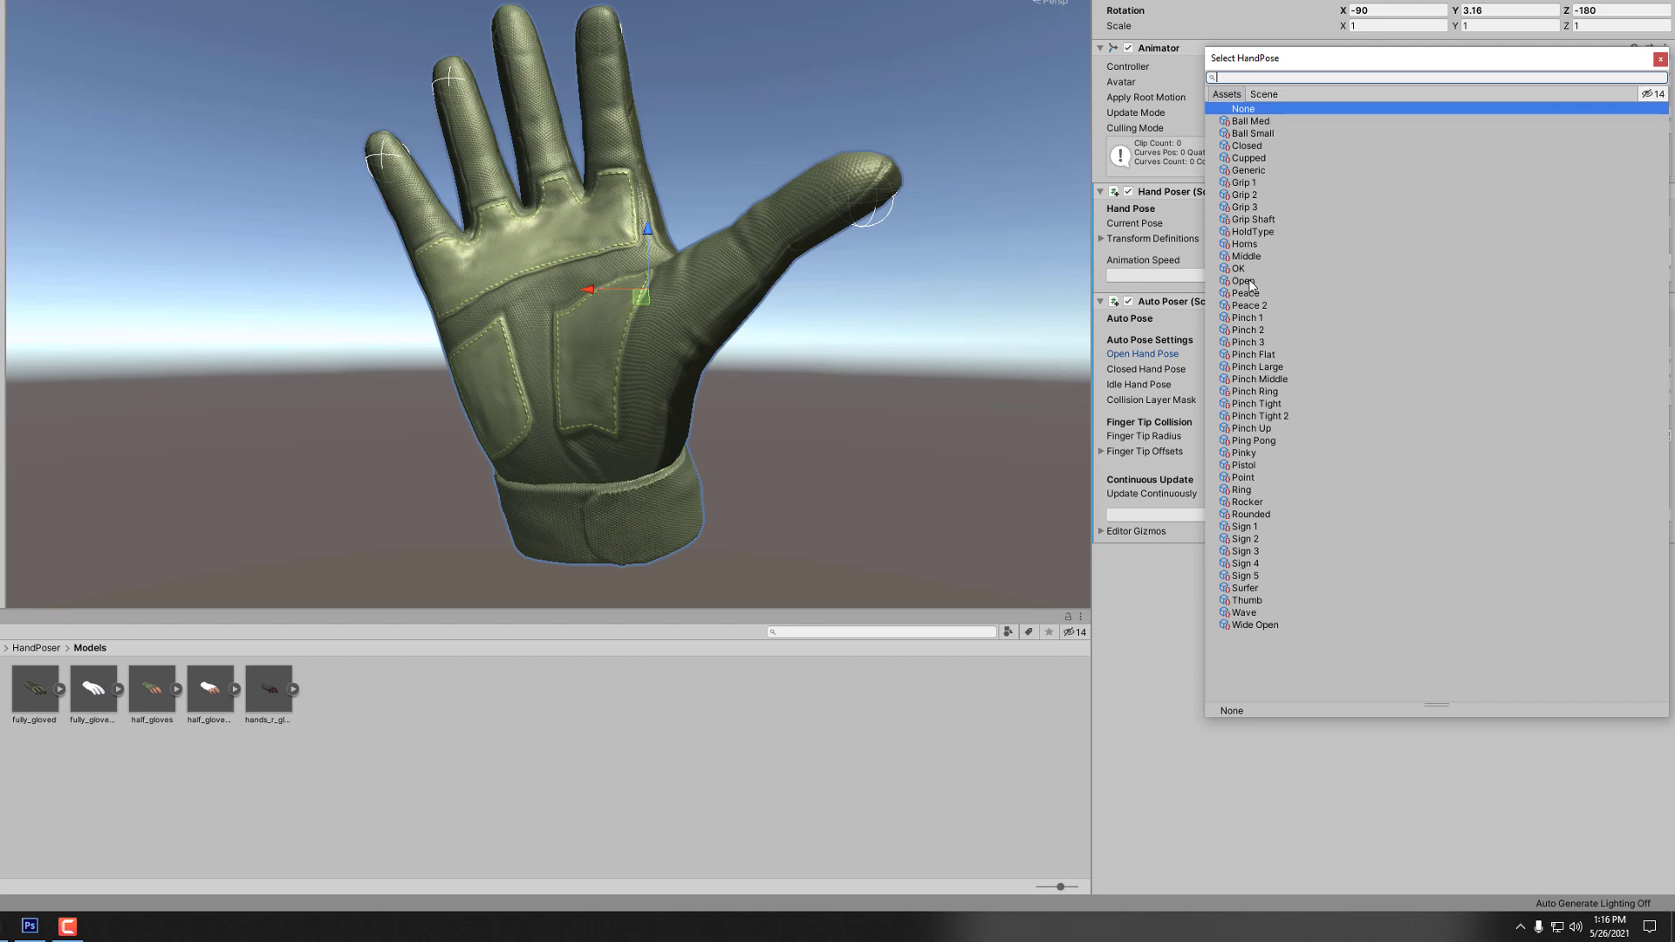
click(1253, 625)
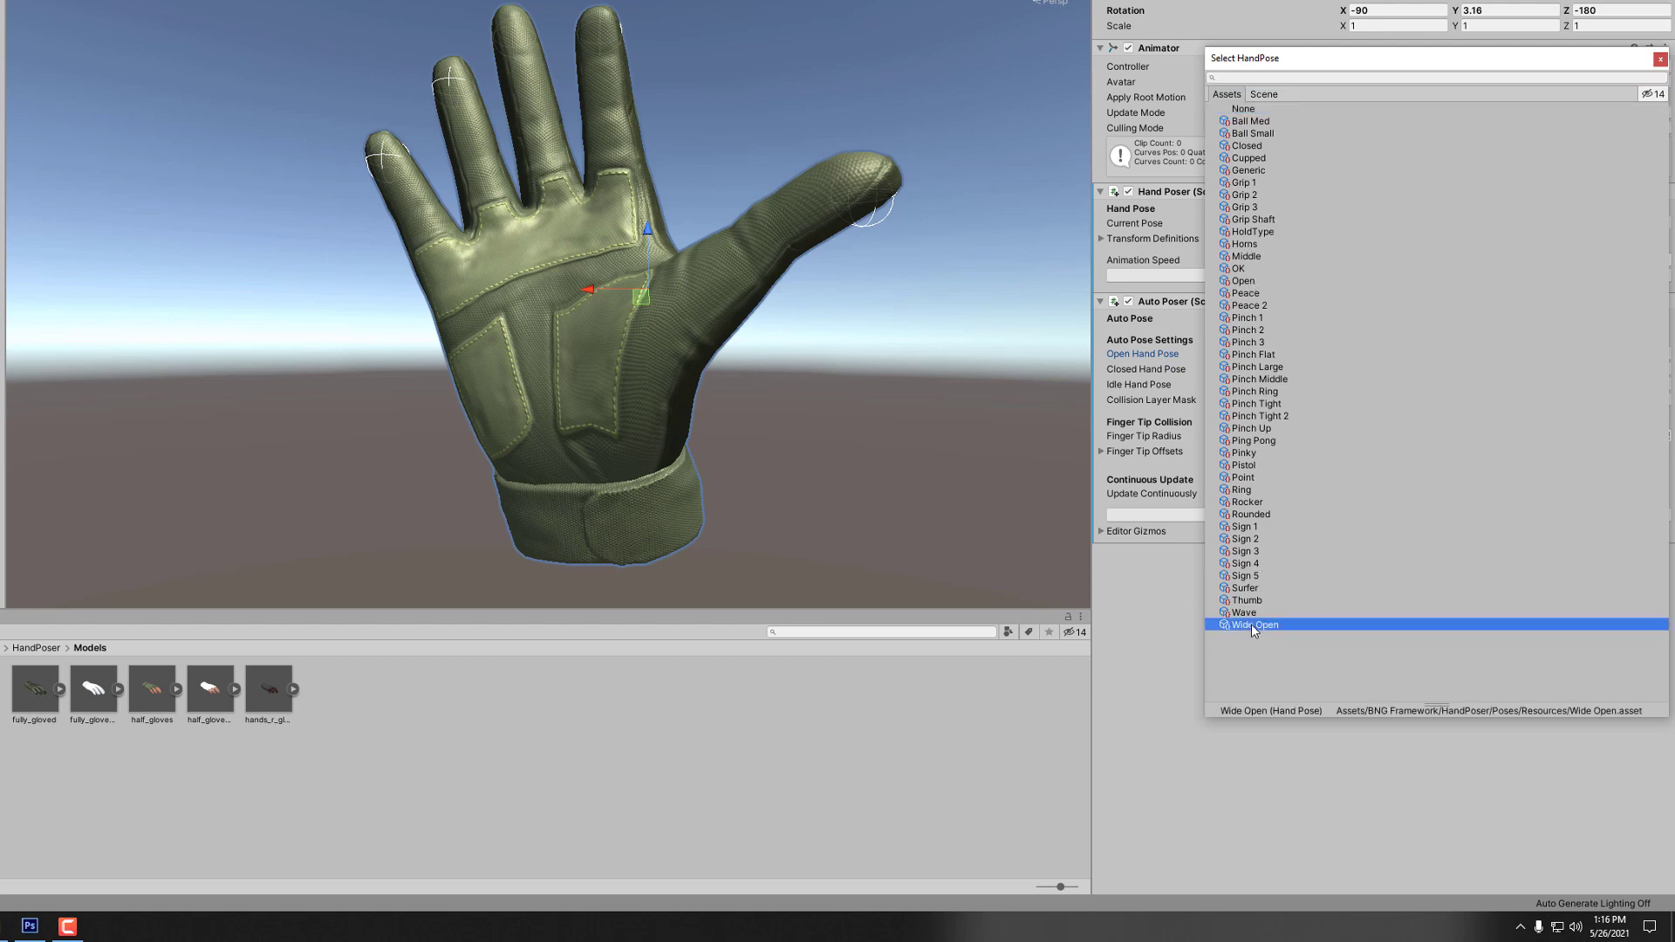
double_click(1251, 625)
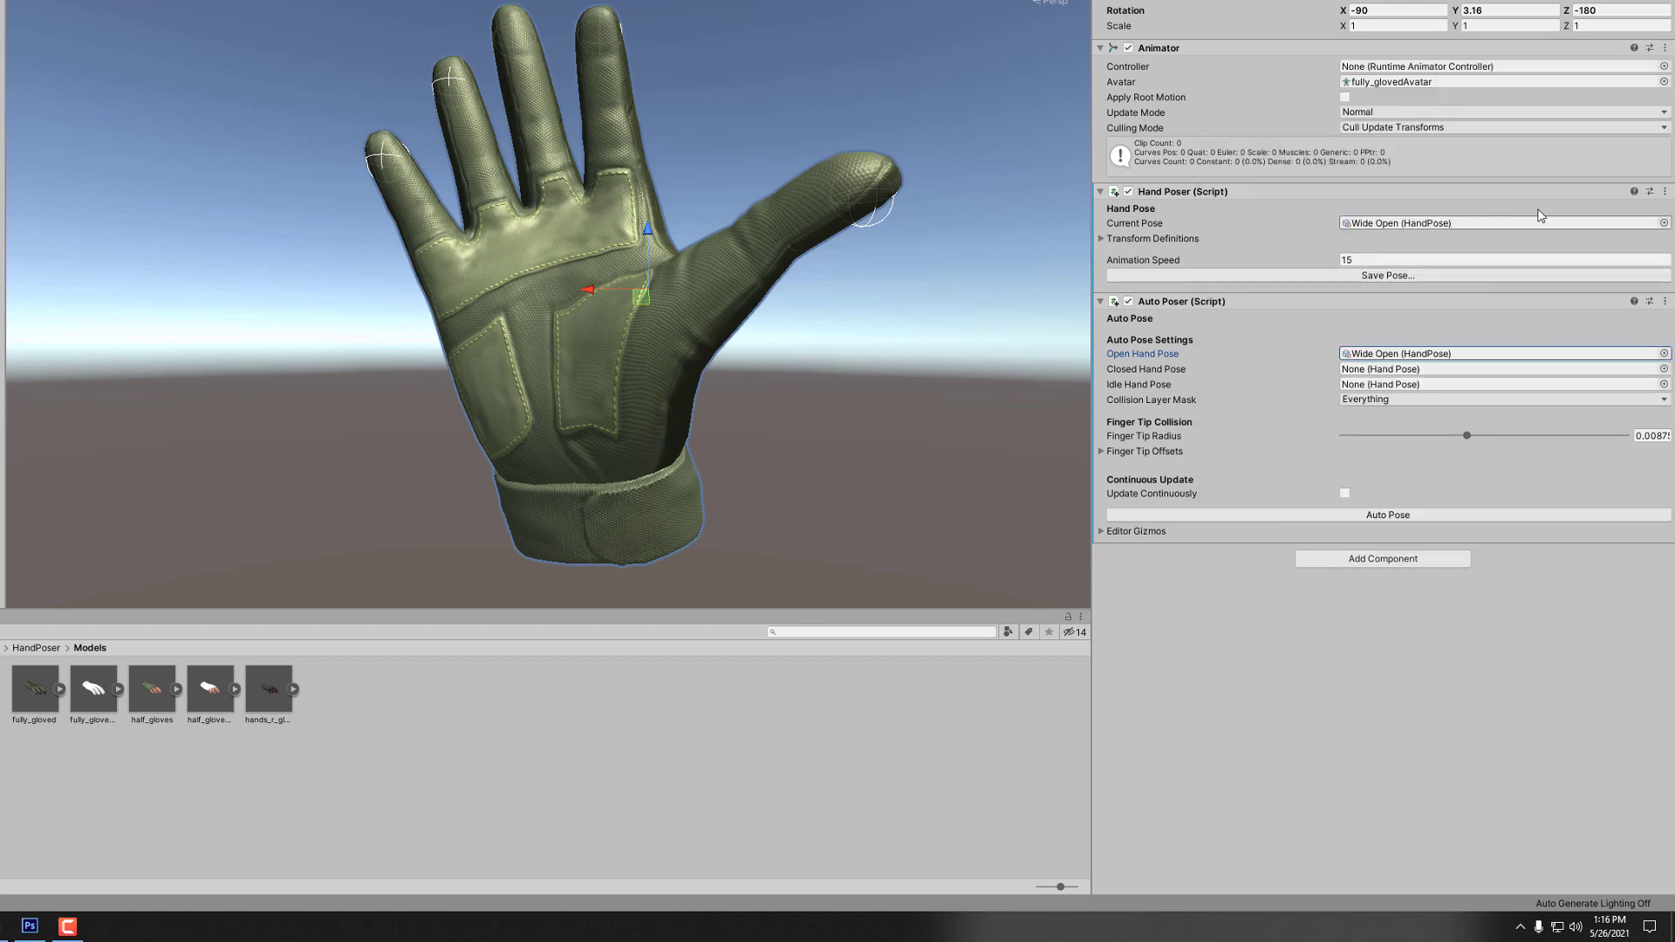
click(1663, 222)
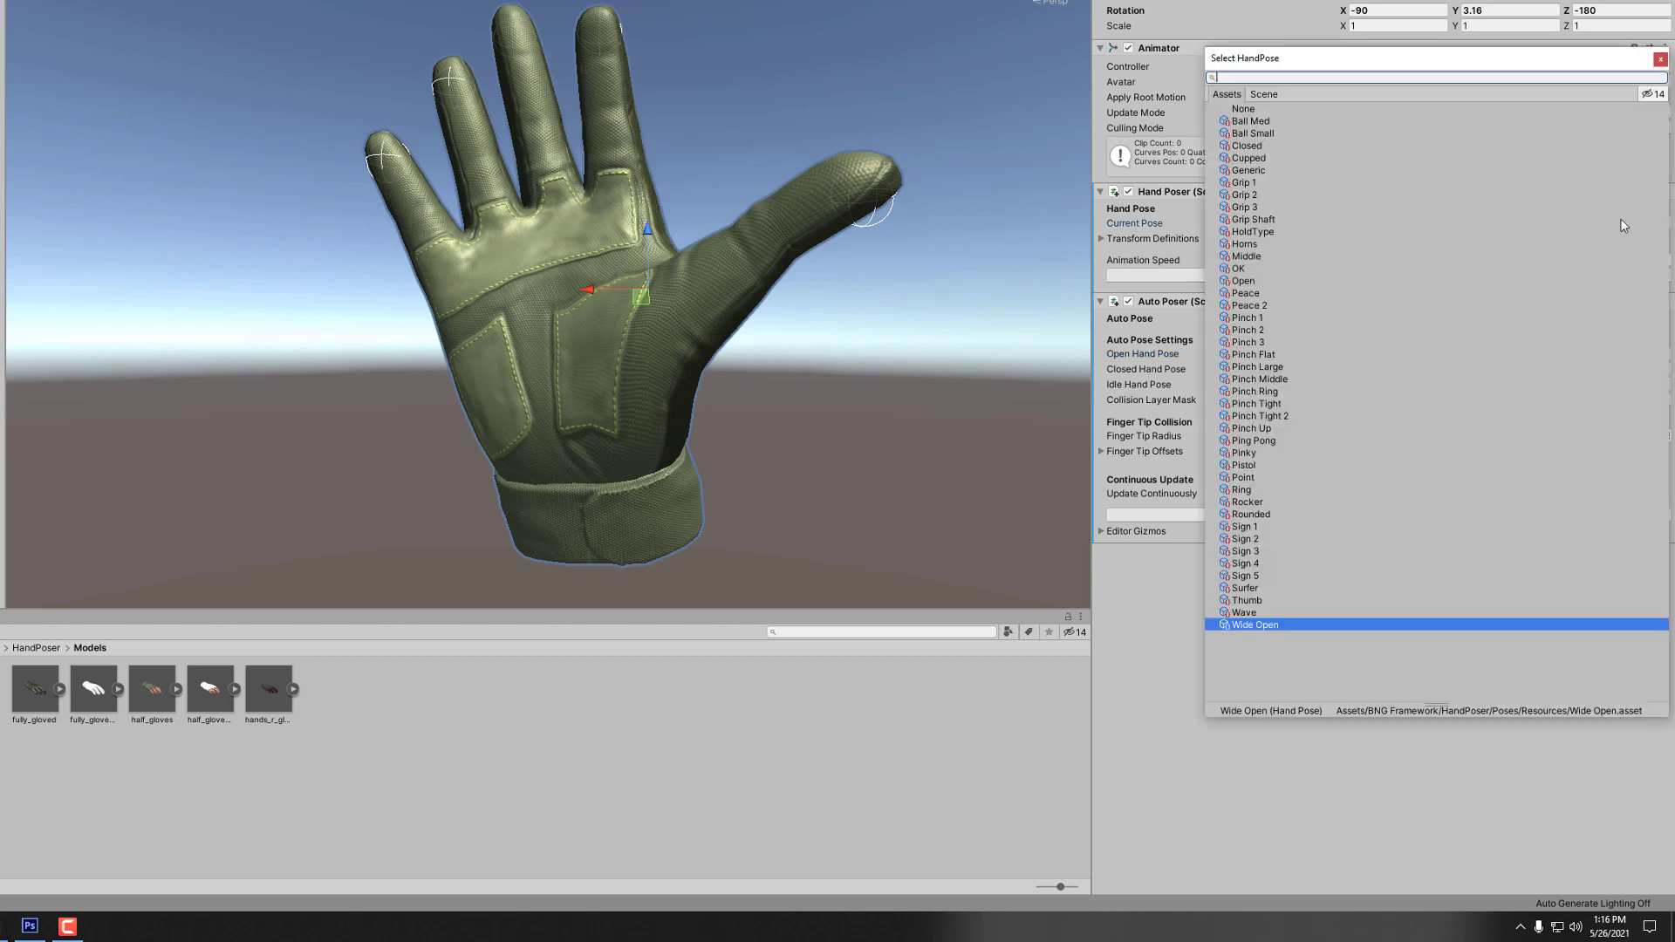
click(1252, 281)
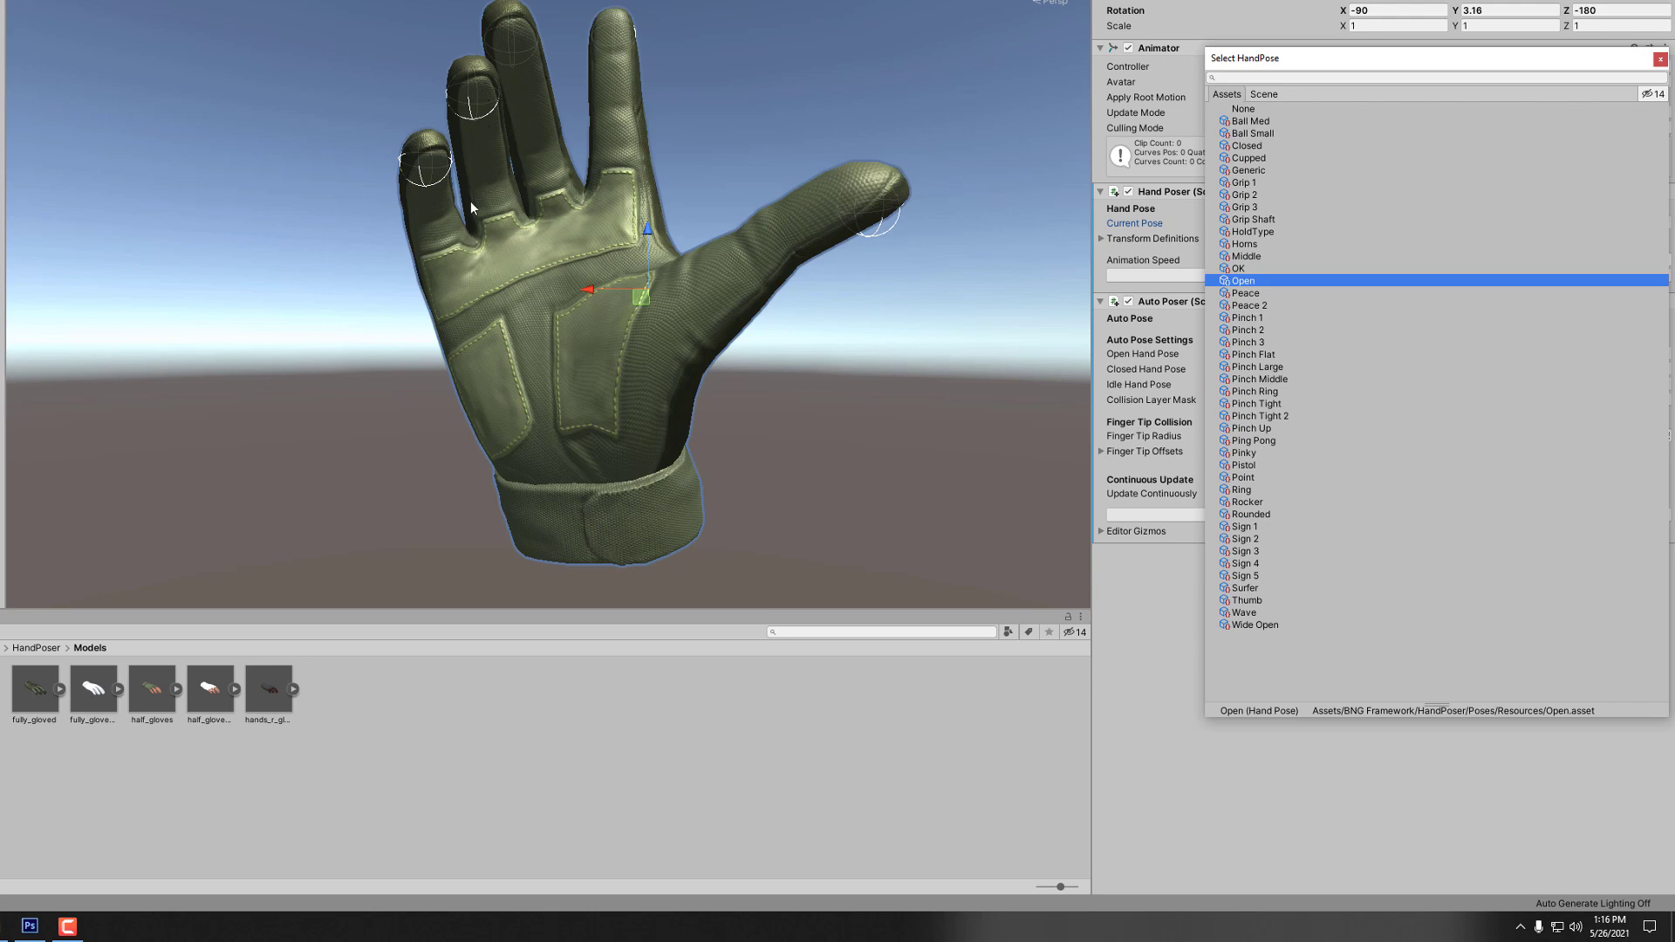
click(1254, 624)
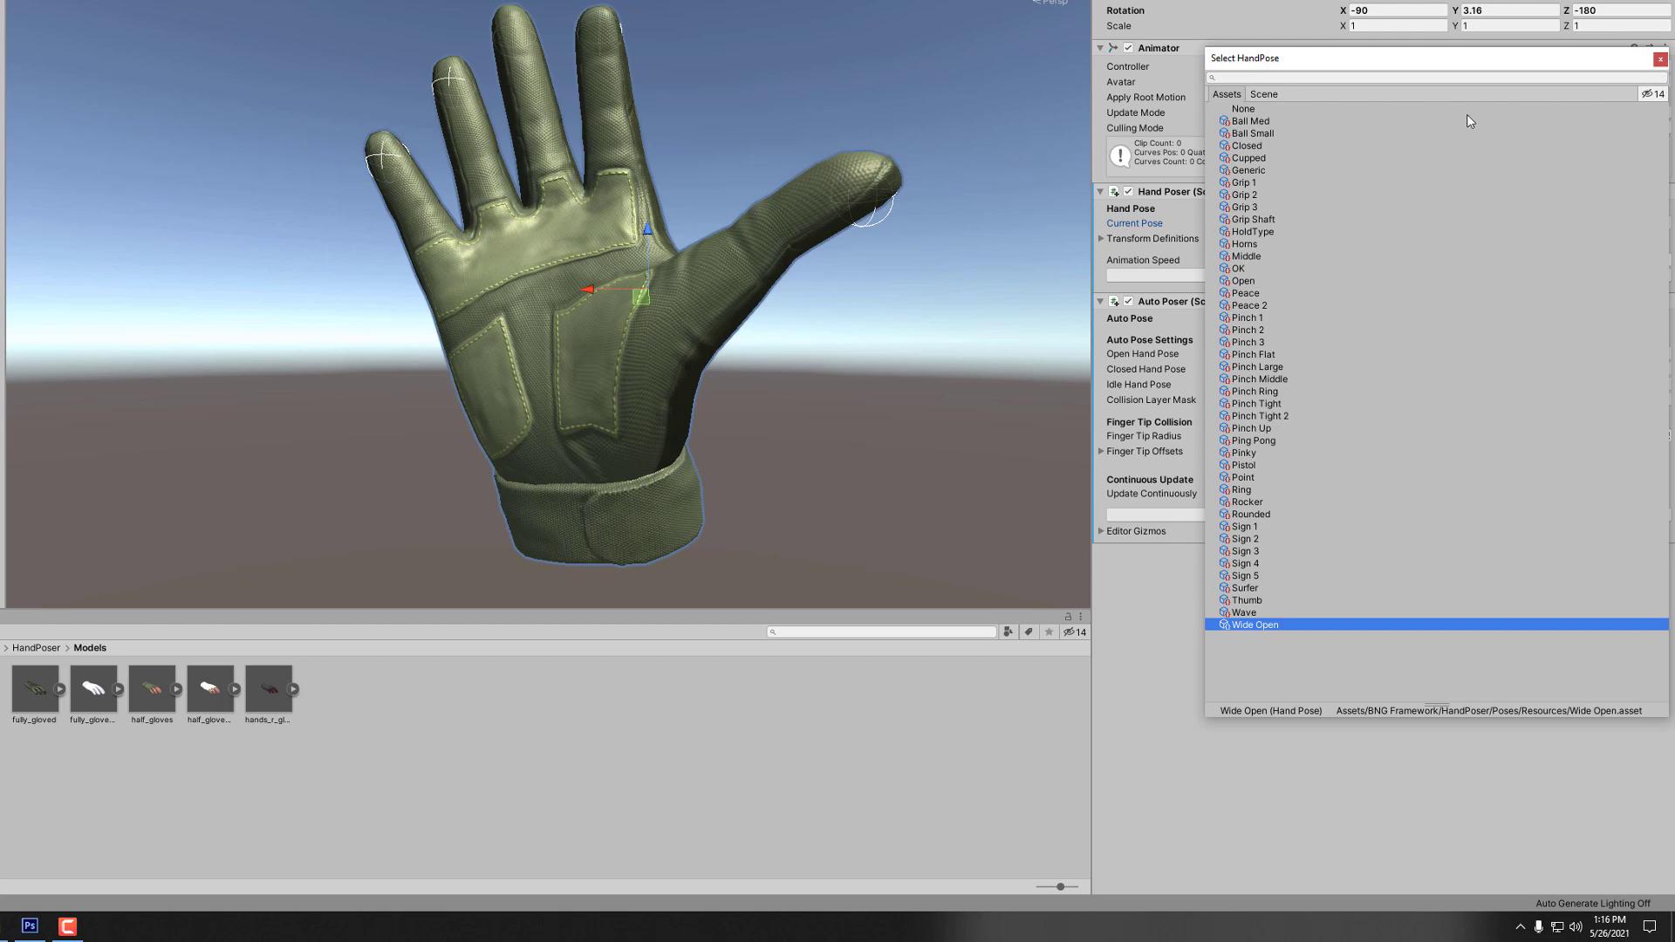
click(1660, 60)
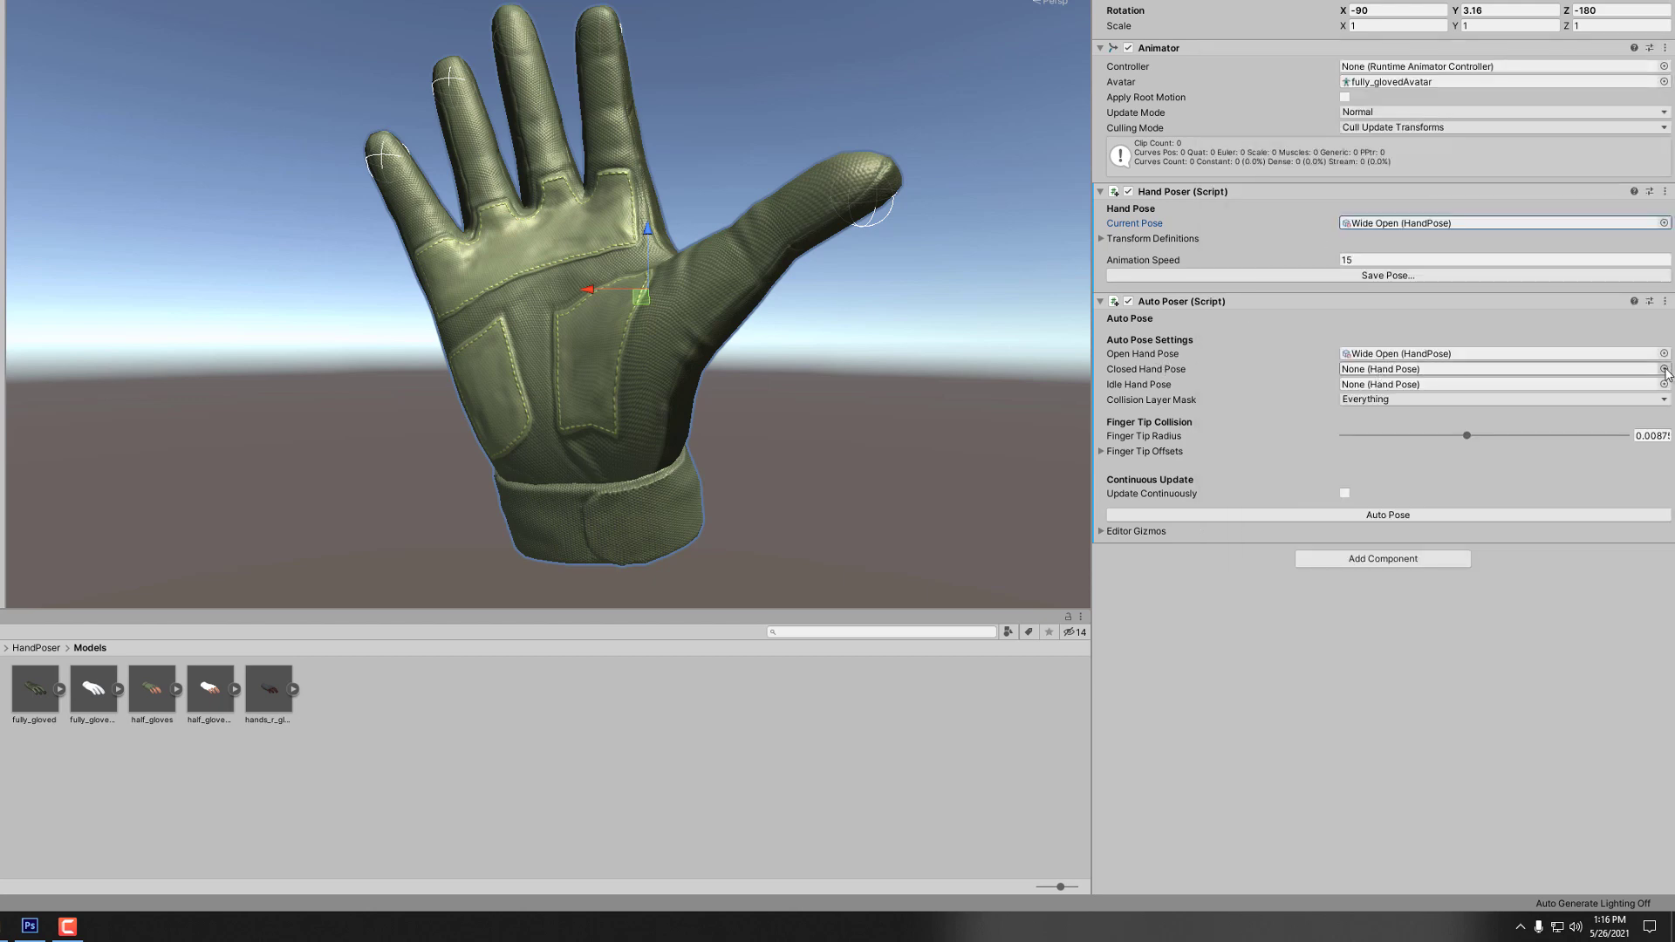
- Set the Auto Poser's Closed Hand Pose to Closed and preview Closed on the glove
click(1454, 373)
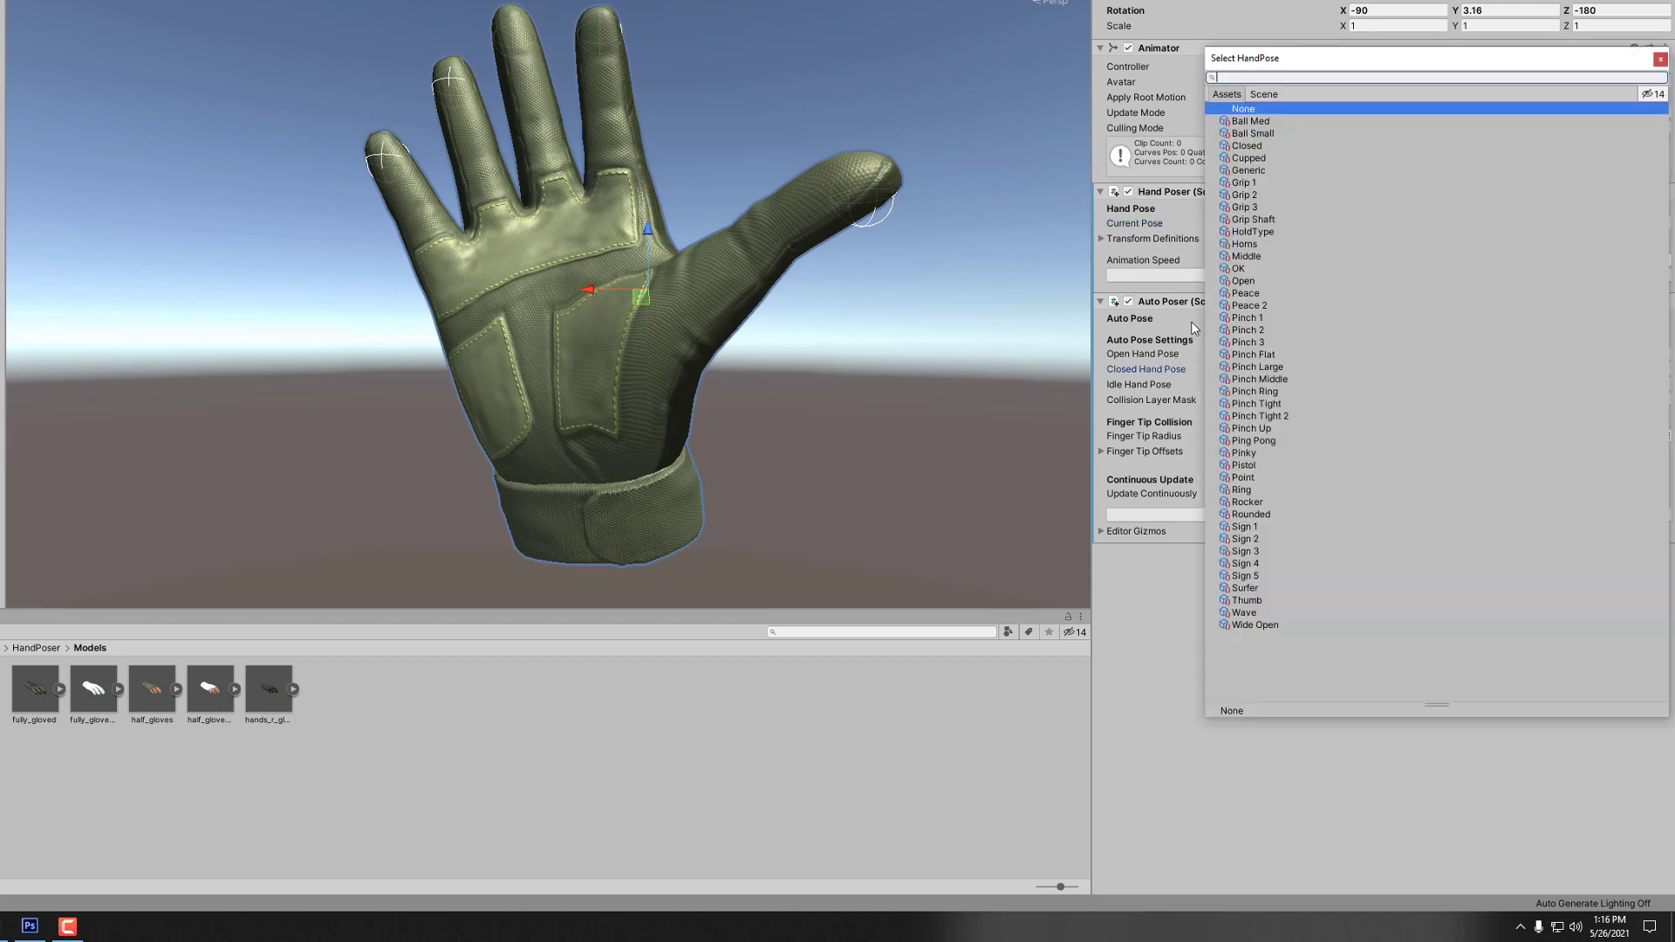
double_click(1249, 146)
click(1660, 223)
click(1248, 147)
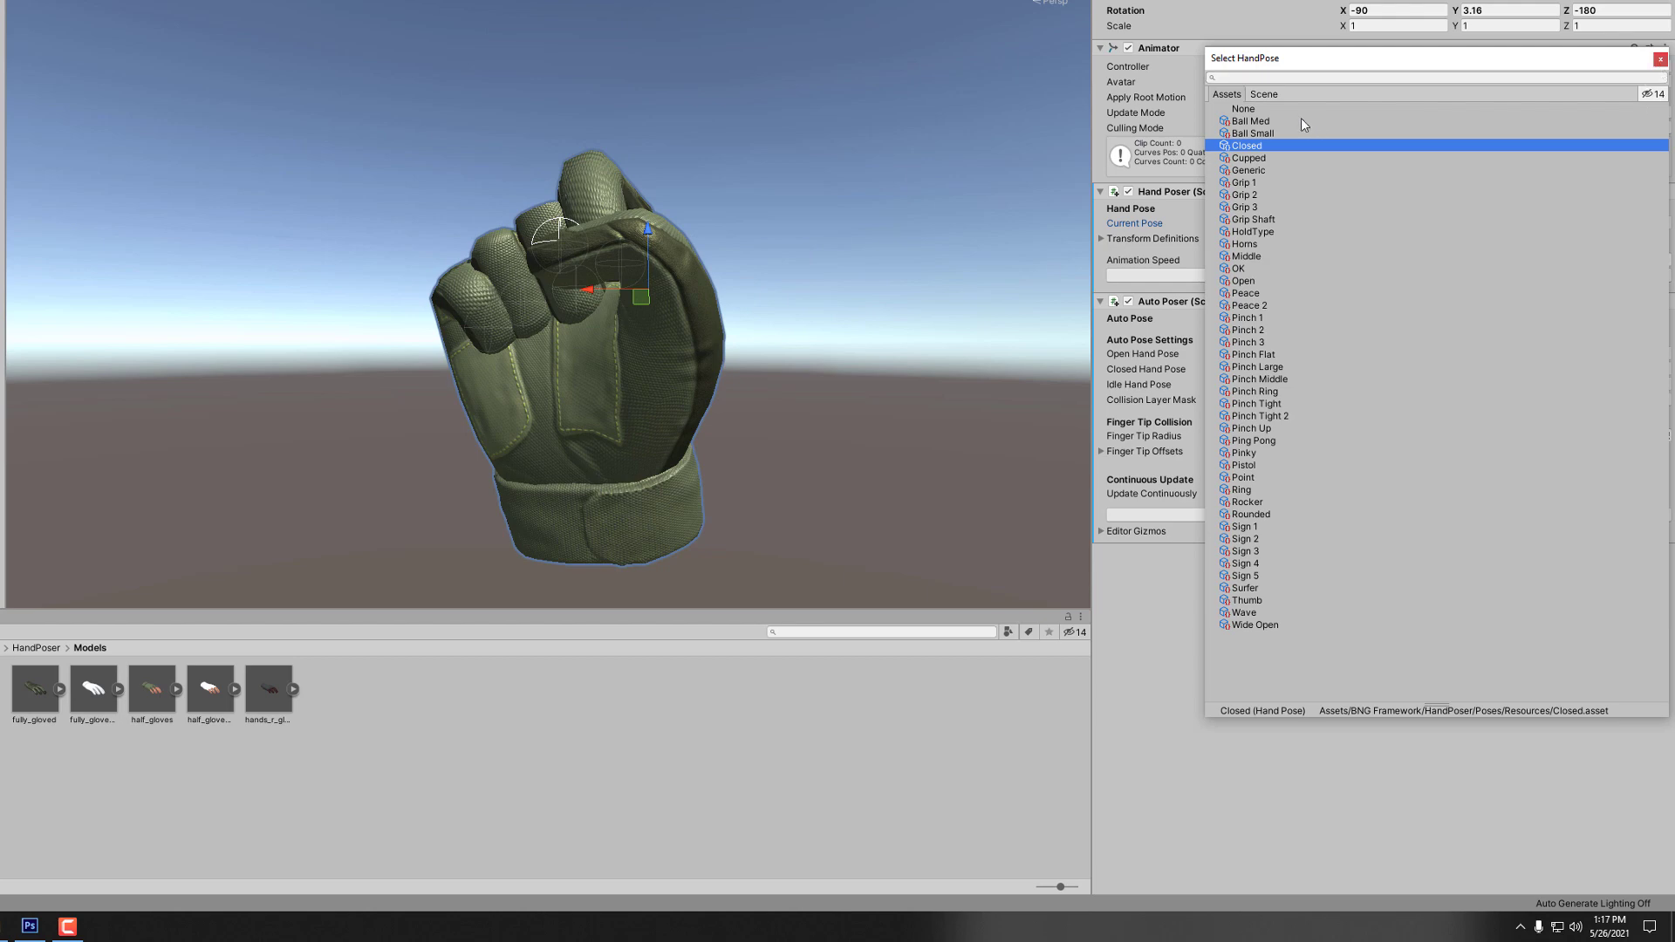
click(1265, 110)
click(1660, 60)
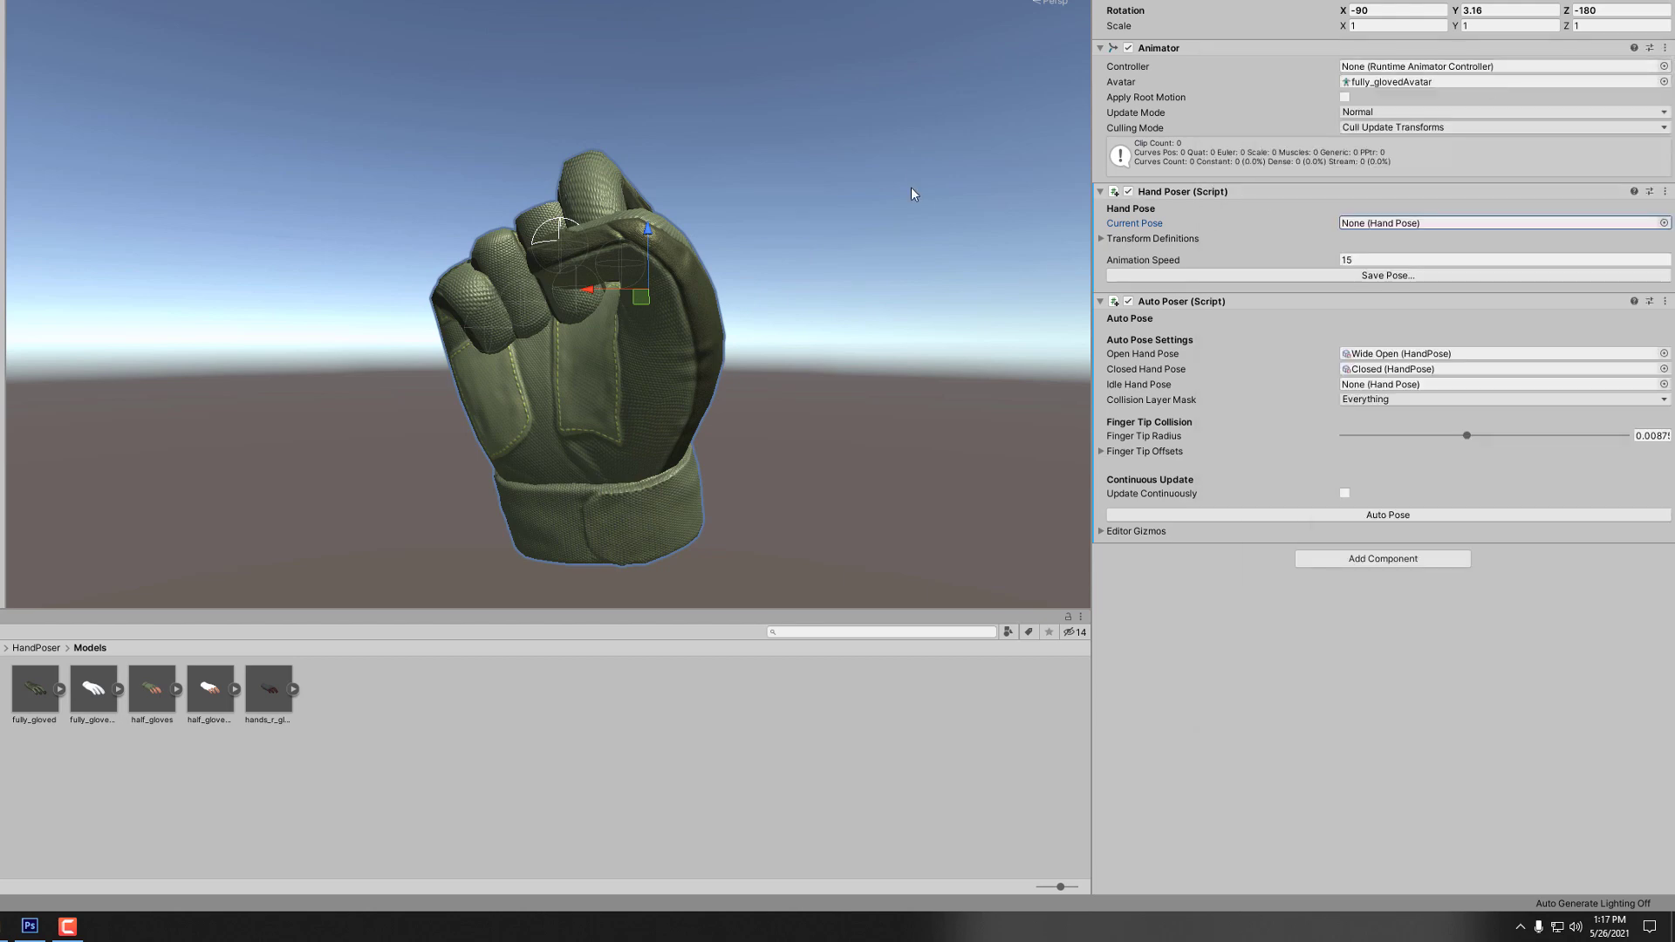
- Try the Wide Open pose on the glove, then set Current Pose back to Closed
click(1663, 223)
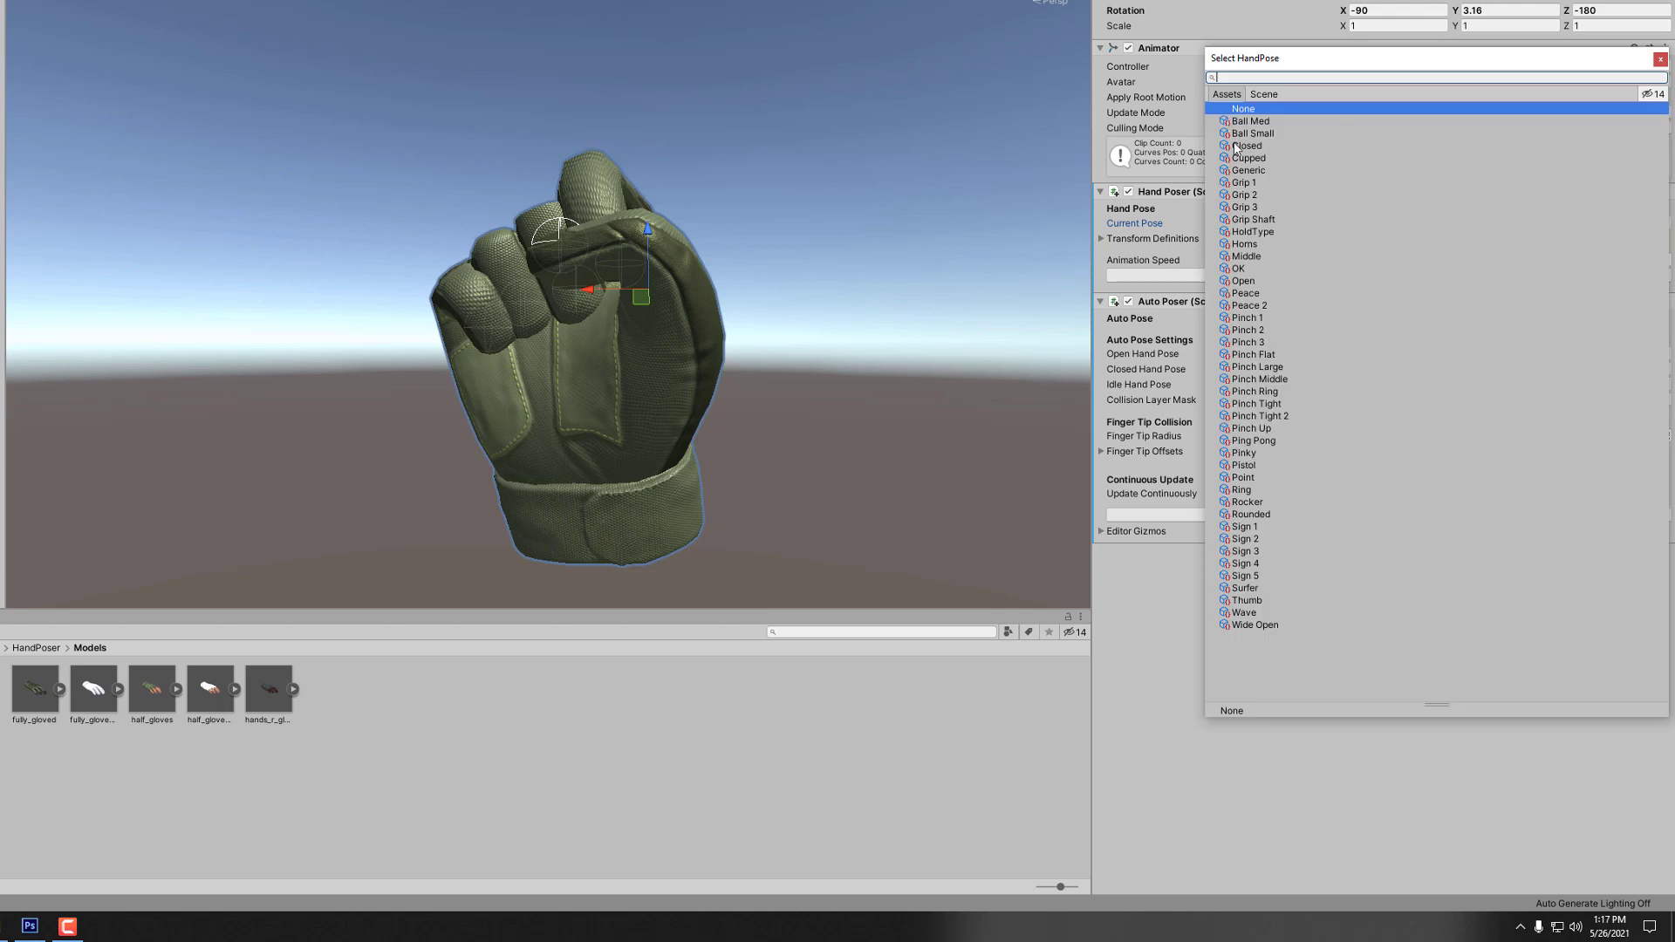
click(1279, 625)
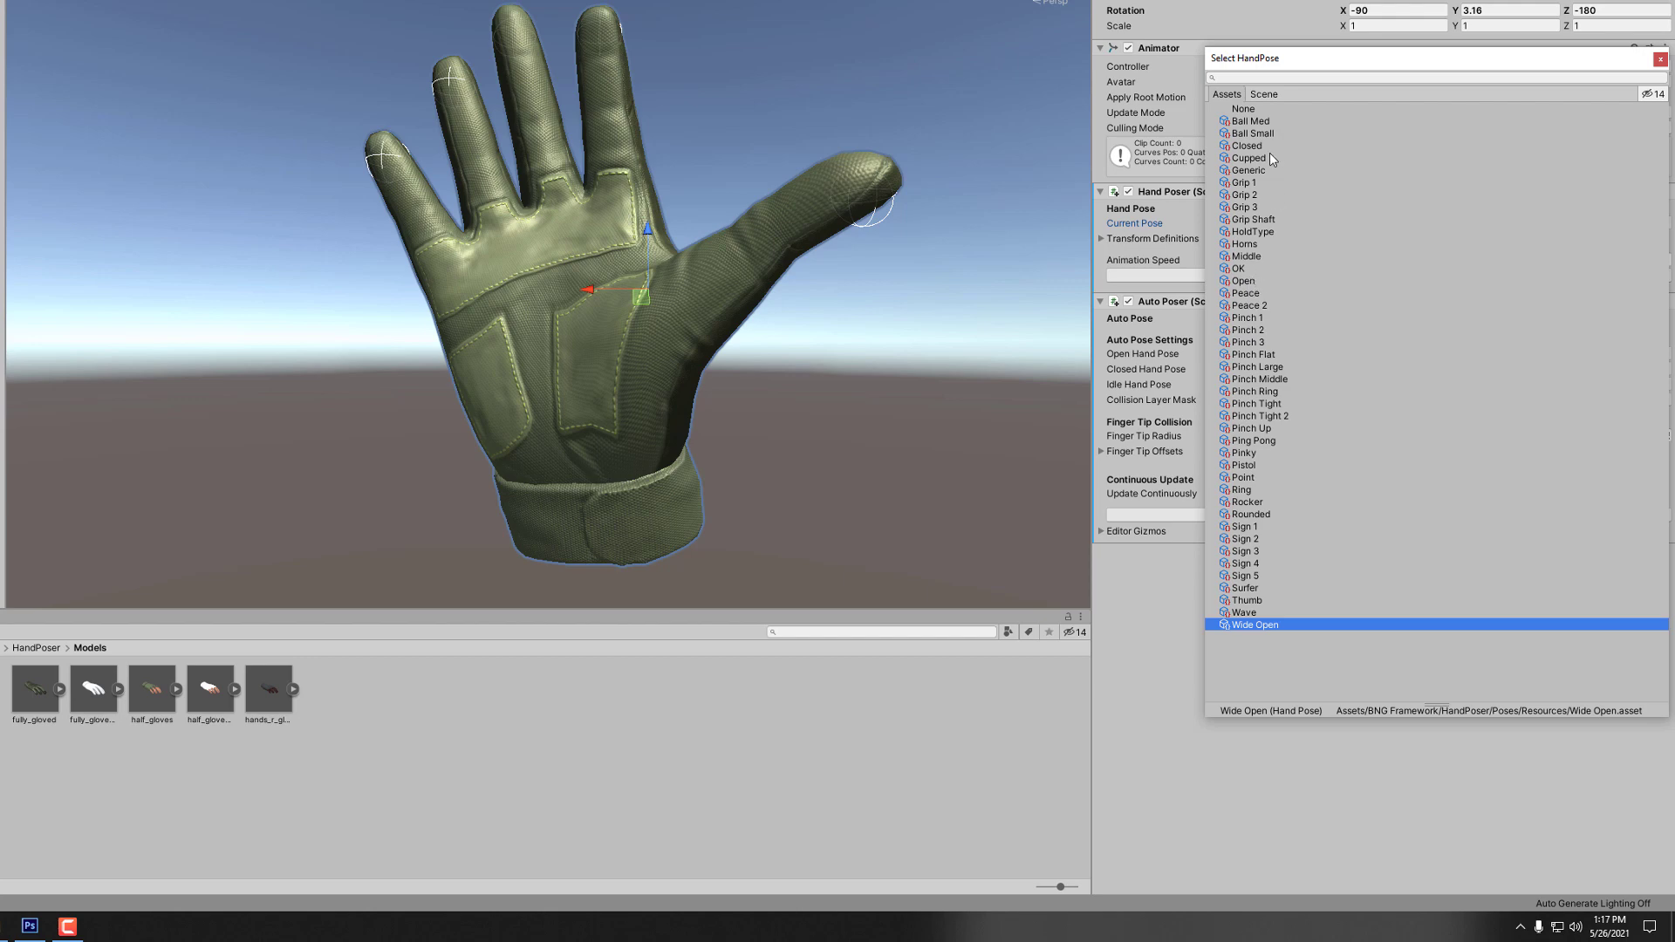
click(1253, 145)
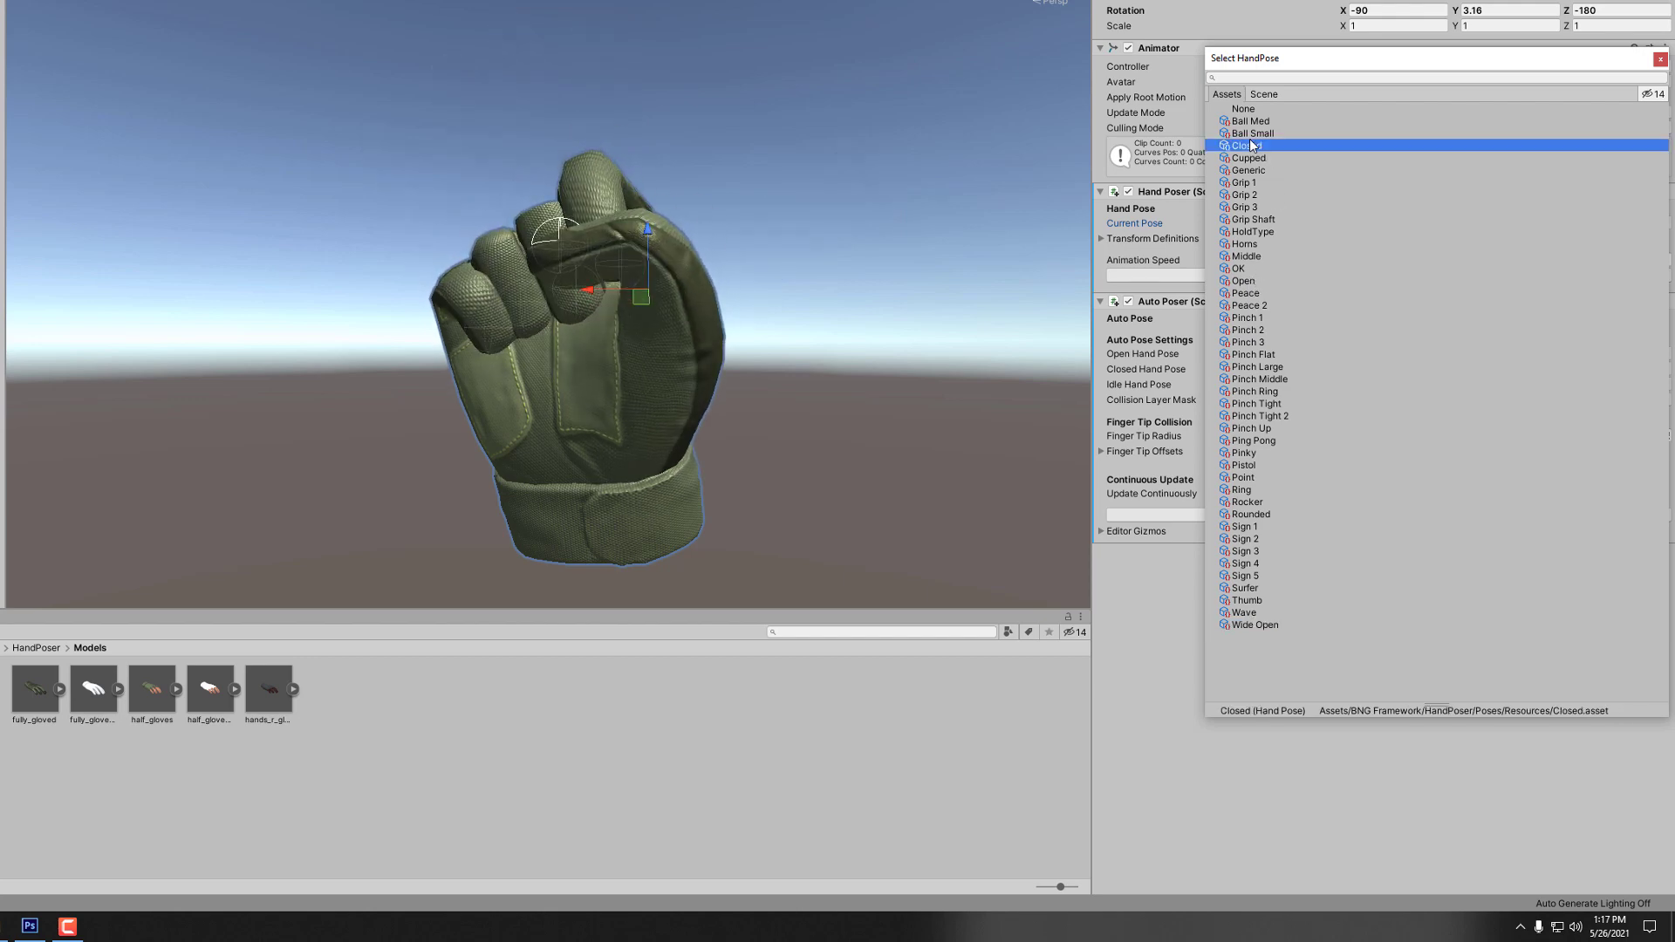
click(1660, 60)
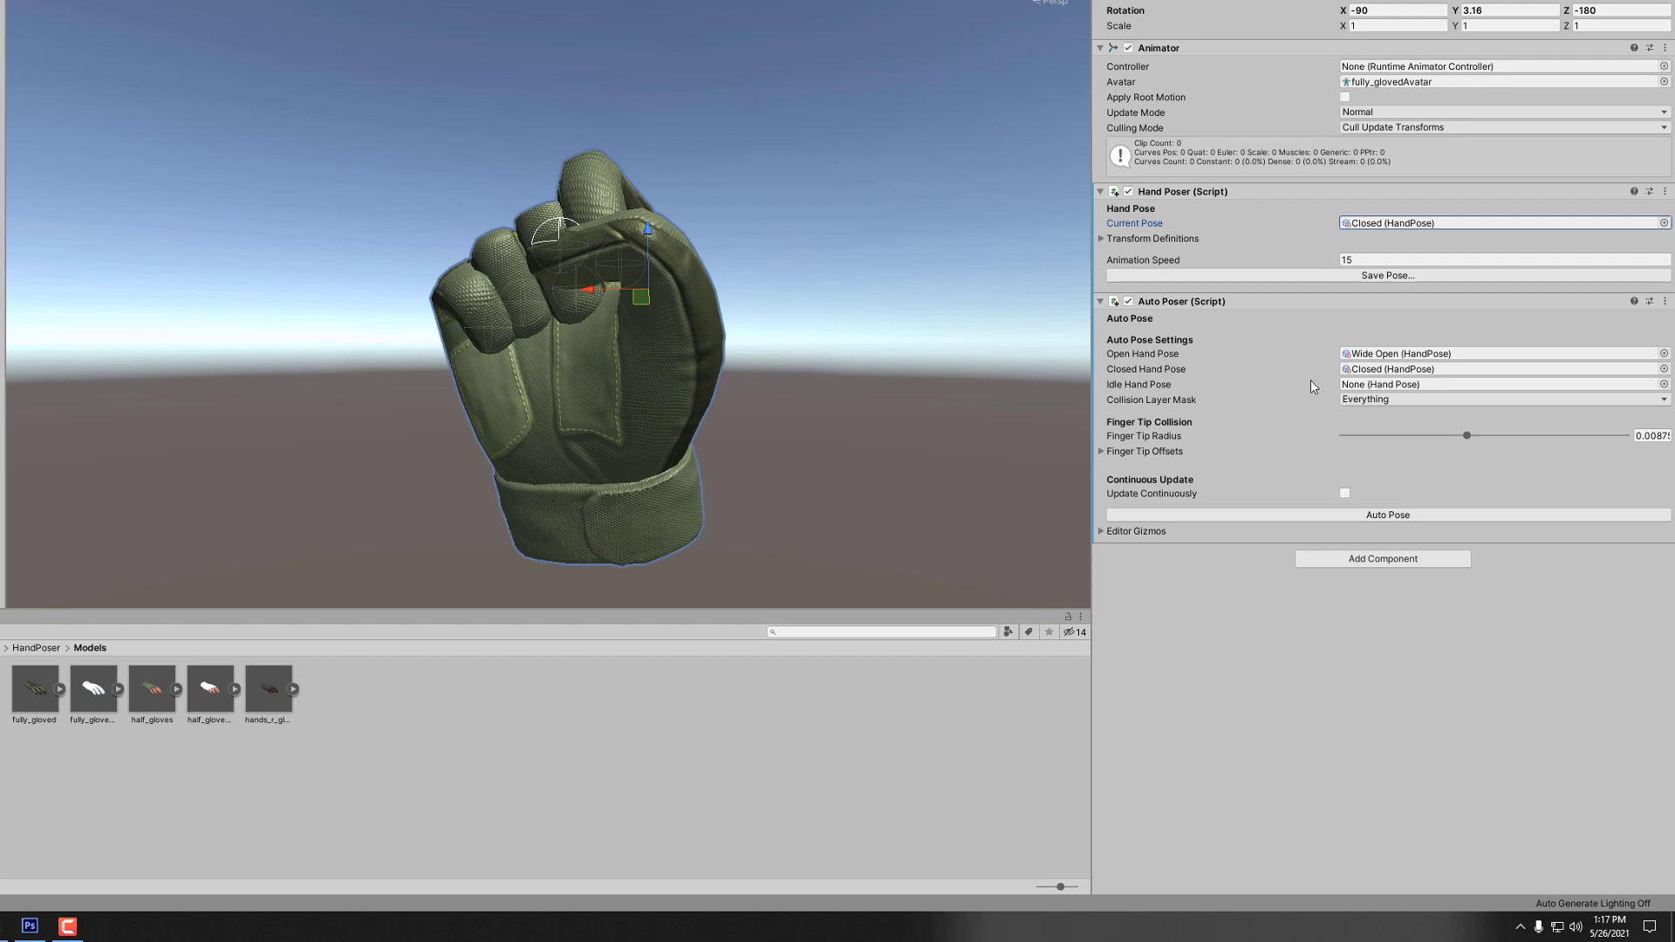
mouse_move(1154, 383)
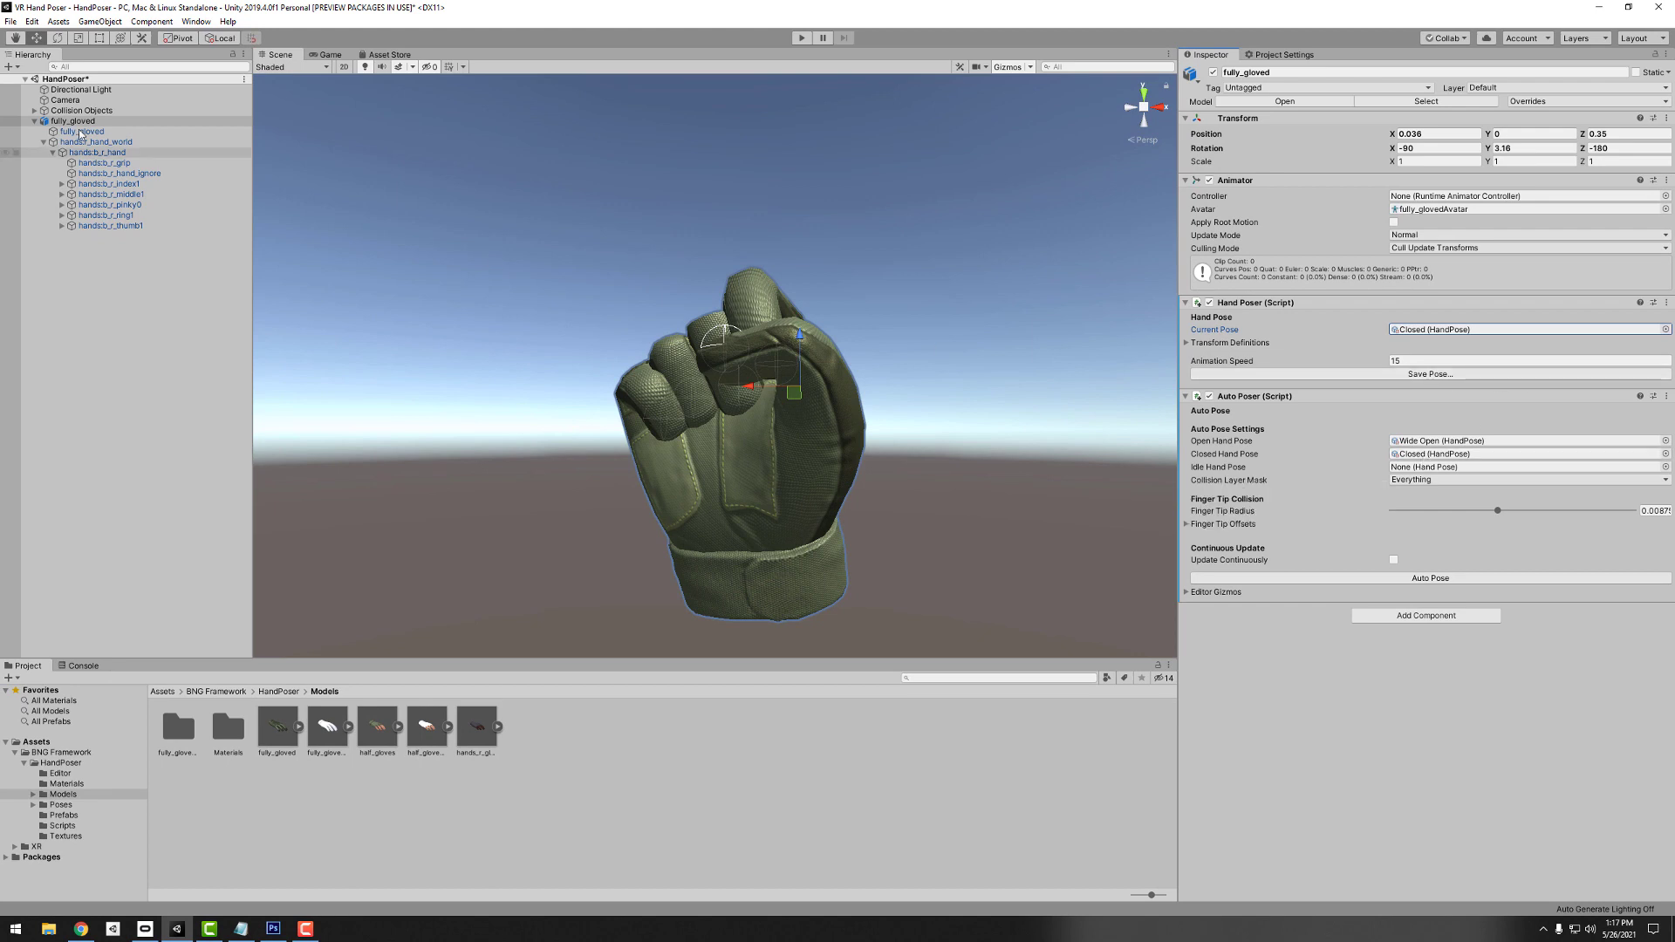
- Expand Collision Objects and activate the Sphere collision object in the scene
click(34, 120)
click(35, 111)
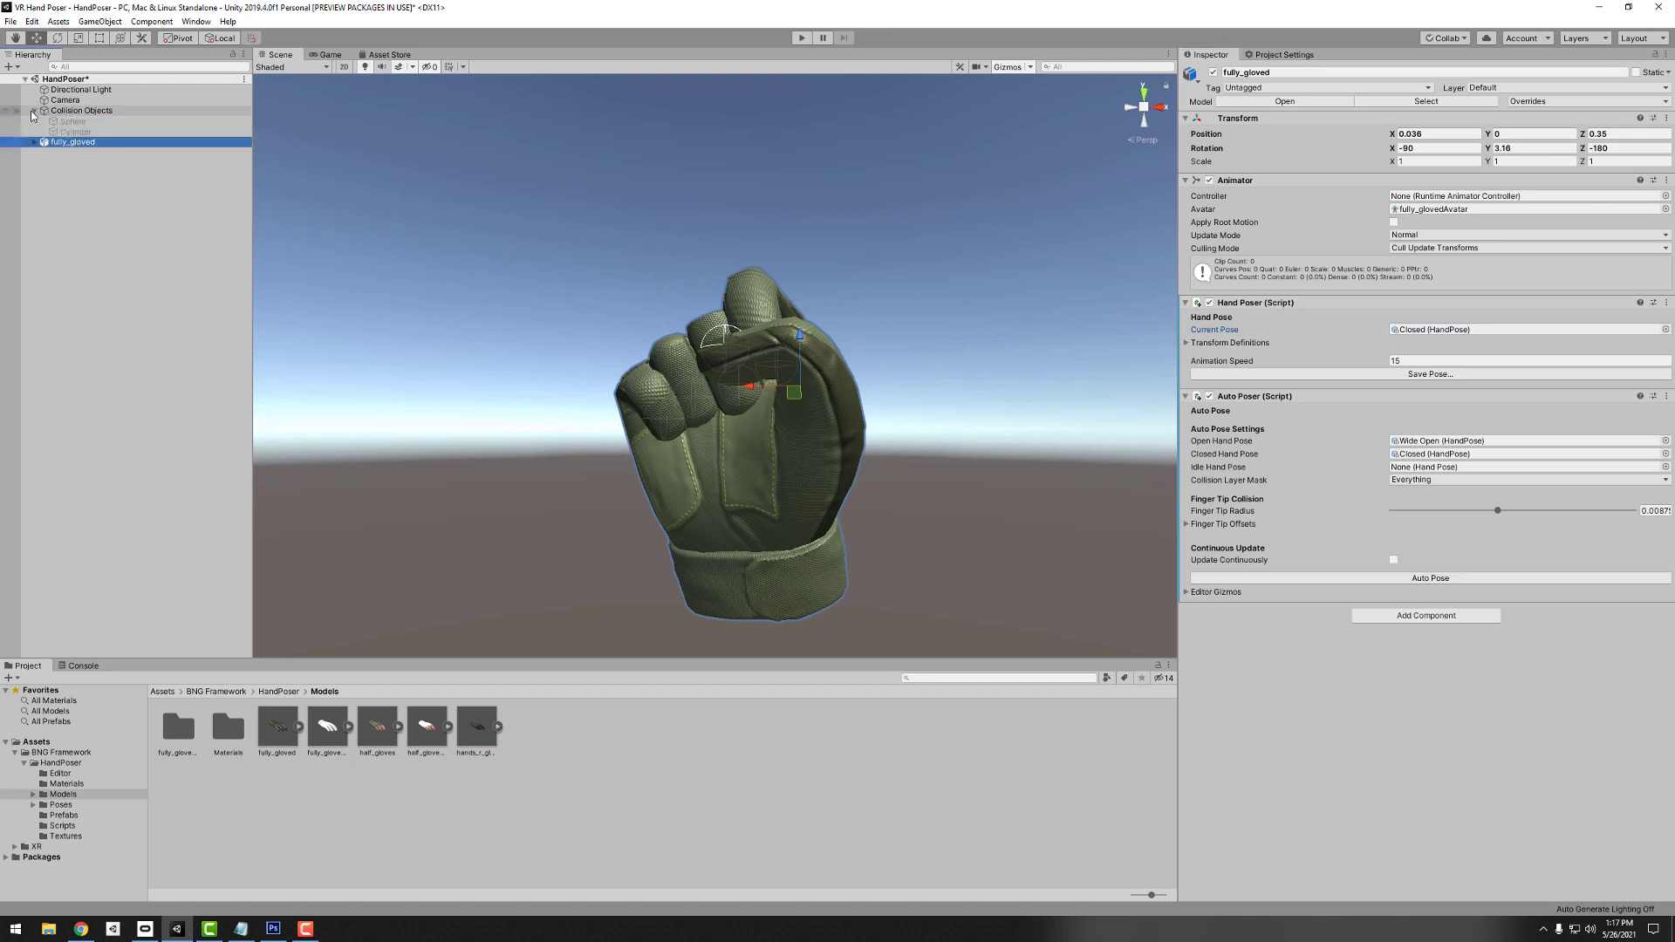
click(40, 121)
click(1212, 72)
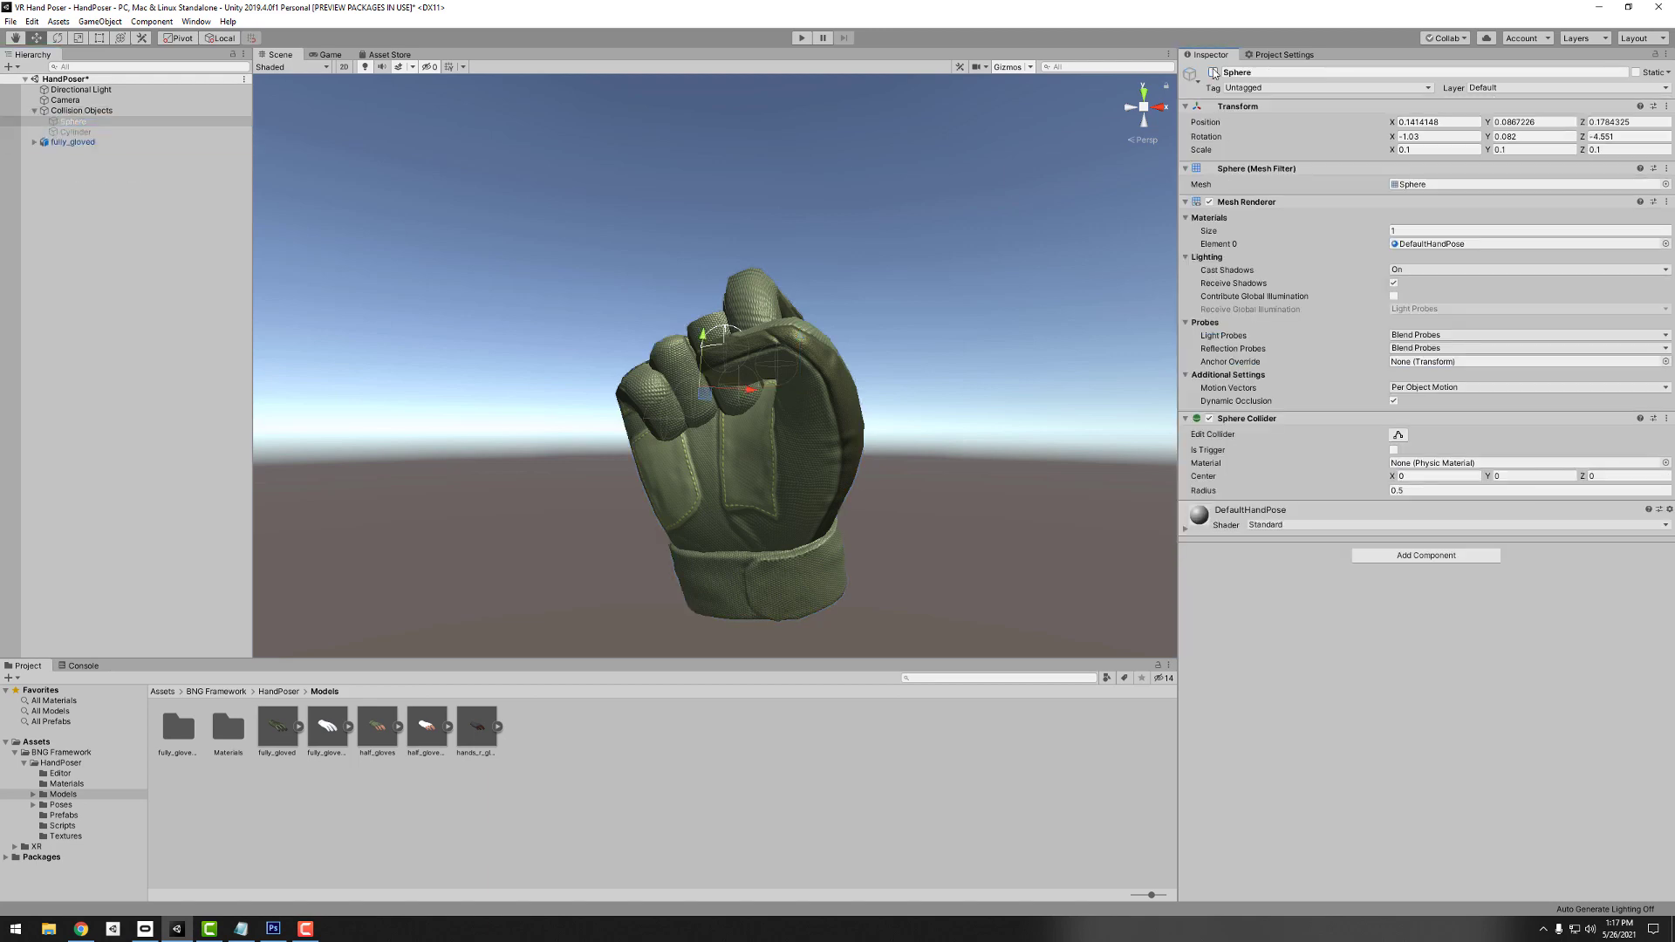
middle_drag(770, 182, 792, 168)
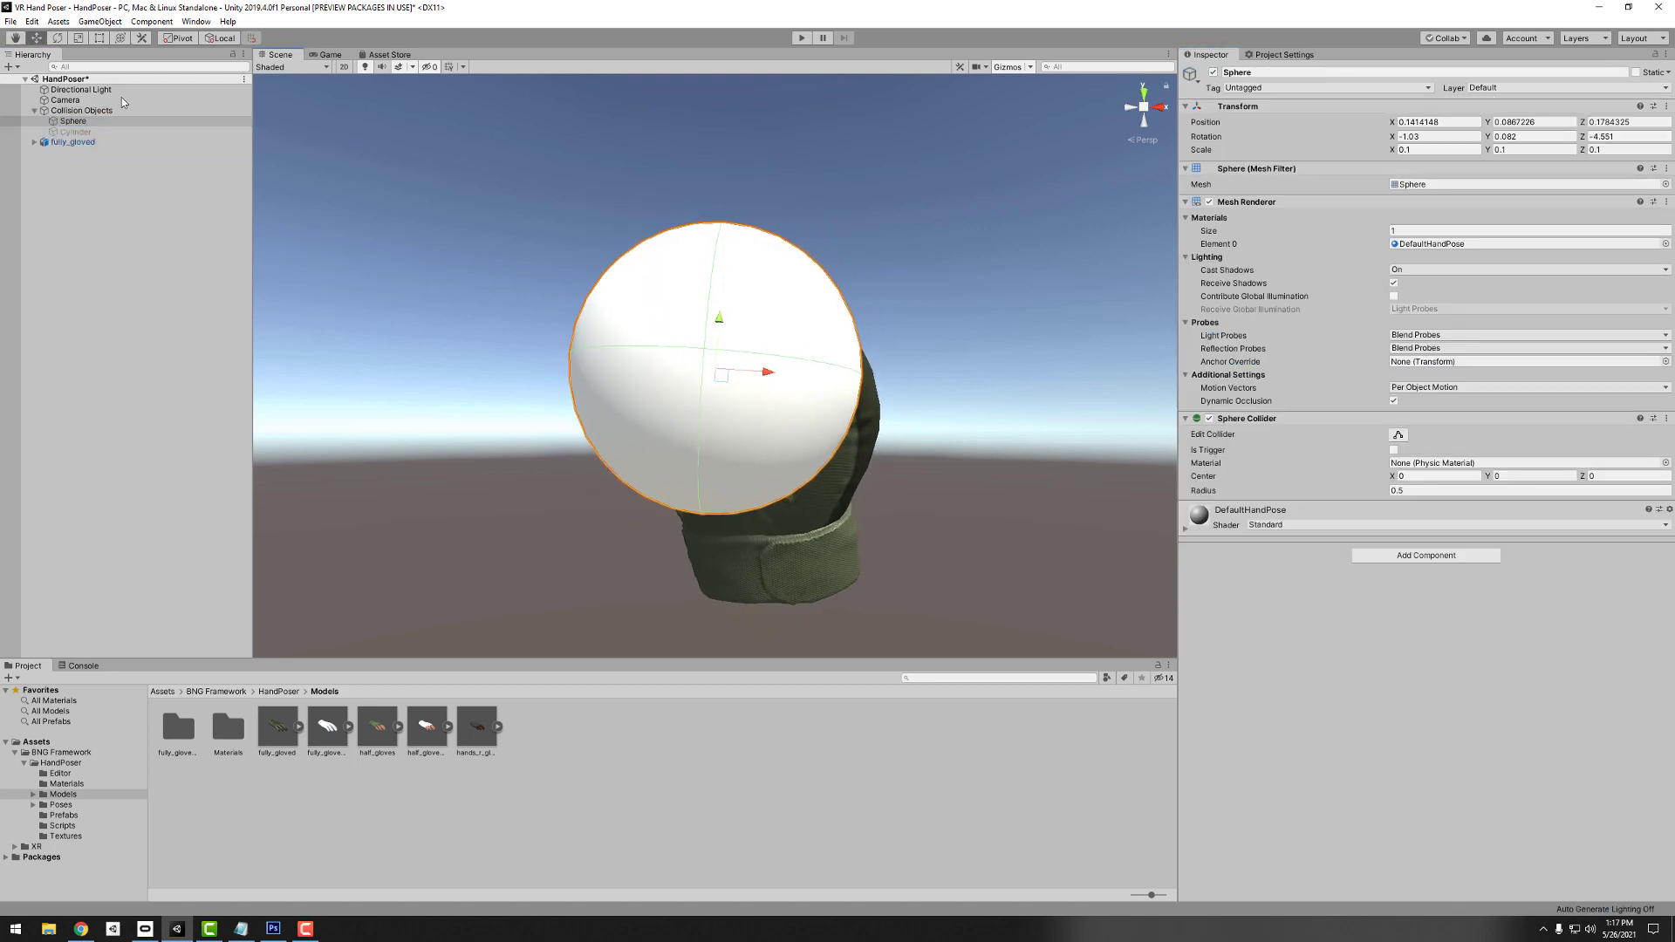
- Auto-pose fully_gloved around the sphere and nudge it with the Move gizmo
click(70, 144)
click(34, 142)
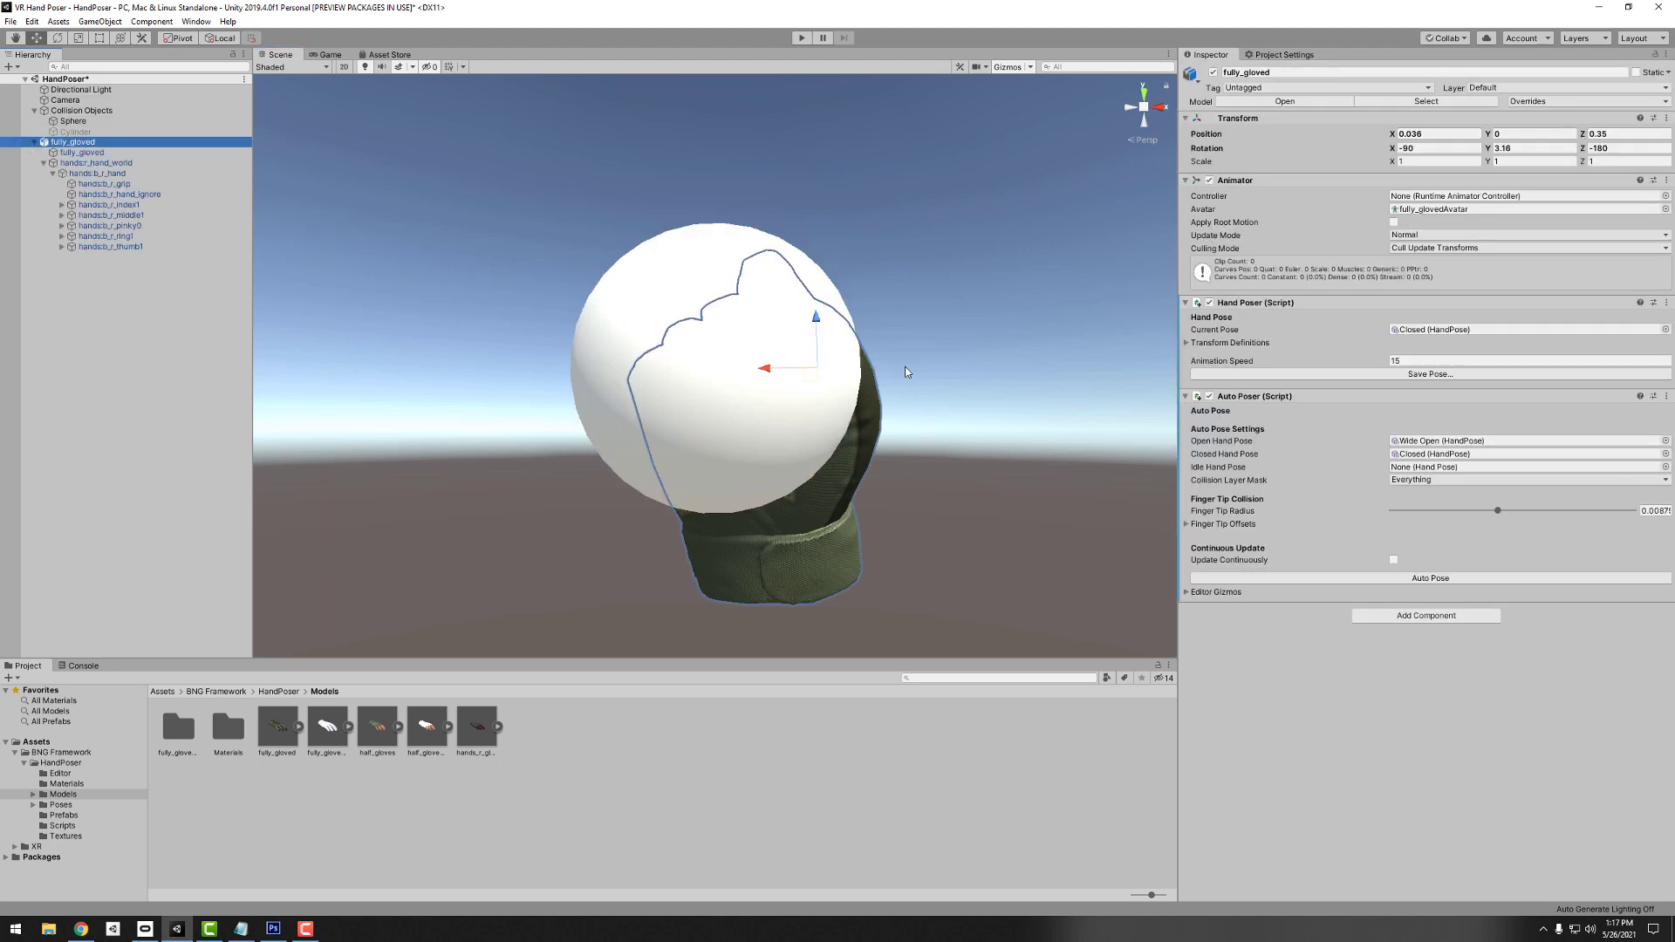
mouse_move(913, 332)
middle_down()
mouse_move(868, 270)
mouse_move(822, 254)
mouse_move(846, 261)
mouse_move(699, 301)
mouse_move(856, 349)
mouse_move(857, 319)
mouse_move(909, 324)
mouse_move(792, 329)
mouse_move(883, 400)
mouse_move(885, 328)
middle_up()
click(1420, 580)
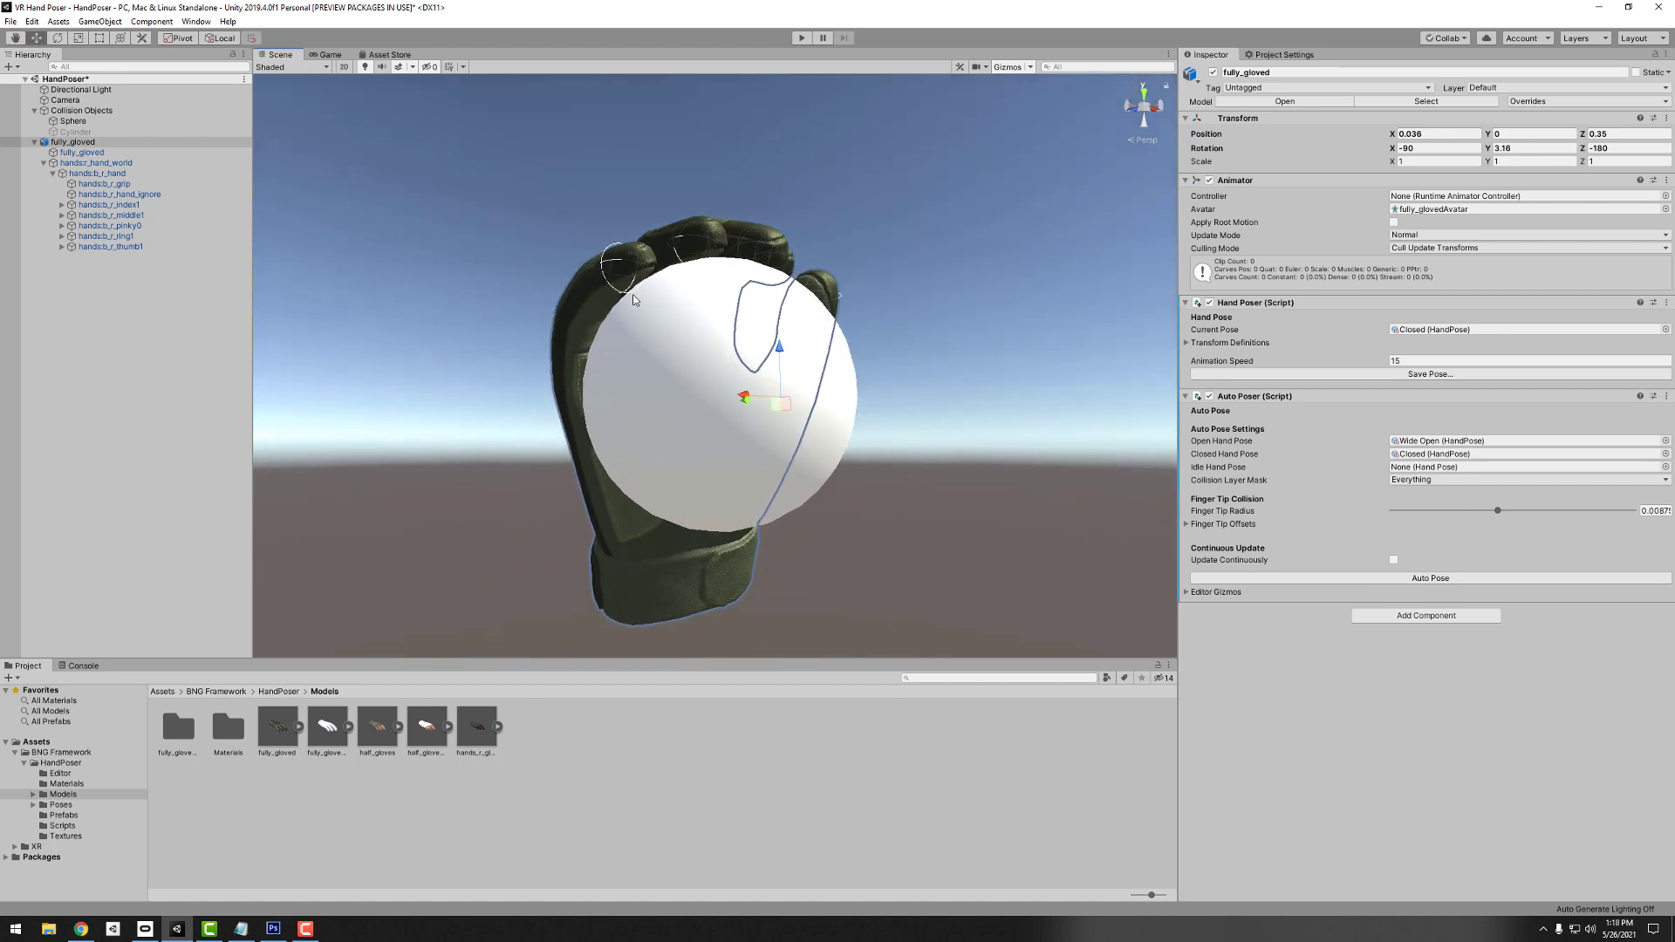
mouse_move(789, 349)
mouse_down()
mouse_move(764, 209)
mouse_move(767, 593)
mouse_move(770, 281)
mouse_move(772, 357)
mouse_up()
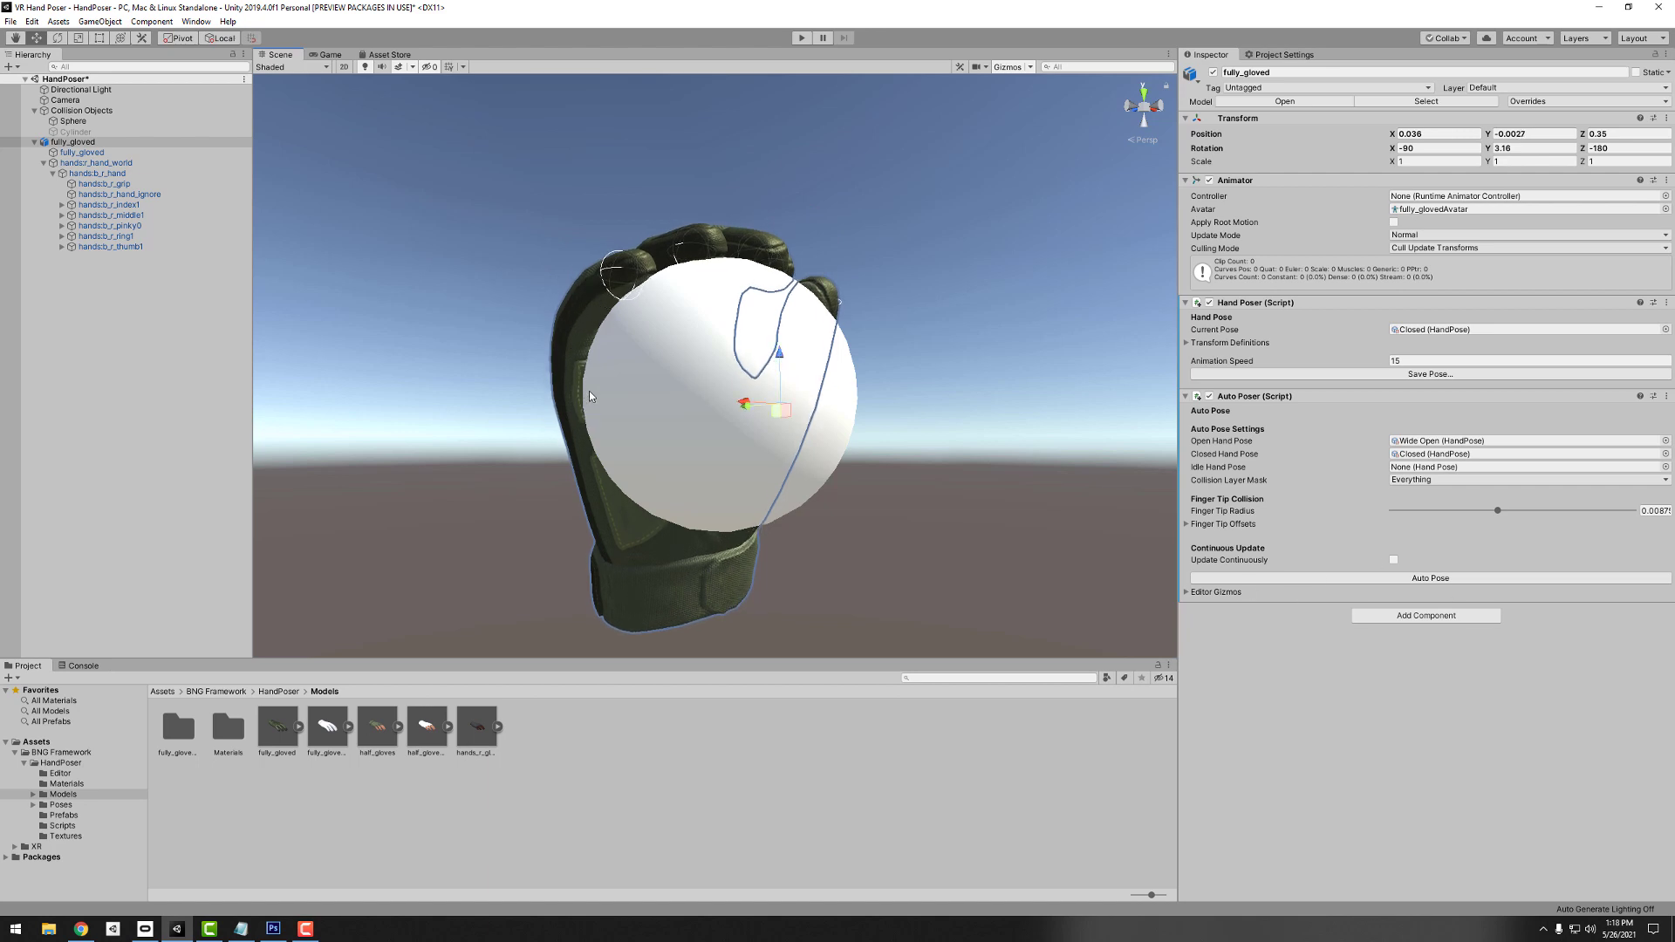
- Enable Update Continuously and drag the glove around the sphere while the fingers re-pose
click(1393, 561)
mouse_move(781, 357)
mouse_down()
mouse_move(781, 301)
mouse_move(781, 384)
mouse_move(782, 295)
mouse_move(785, 401)
mouse_move(791, 355)
mouse_up()
mouse_move(775, 412)
mouse_down()
mouse_move(781, 366)
mouse_move(747, 422)
mouse_up()
scroll(710, 400, up, 5)
middle_drag(710, 399, 776, 377)
scroll(776, 377, down, 8)
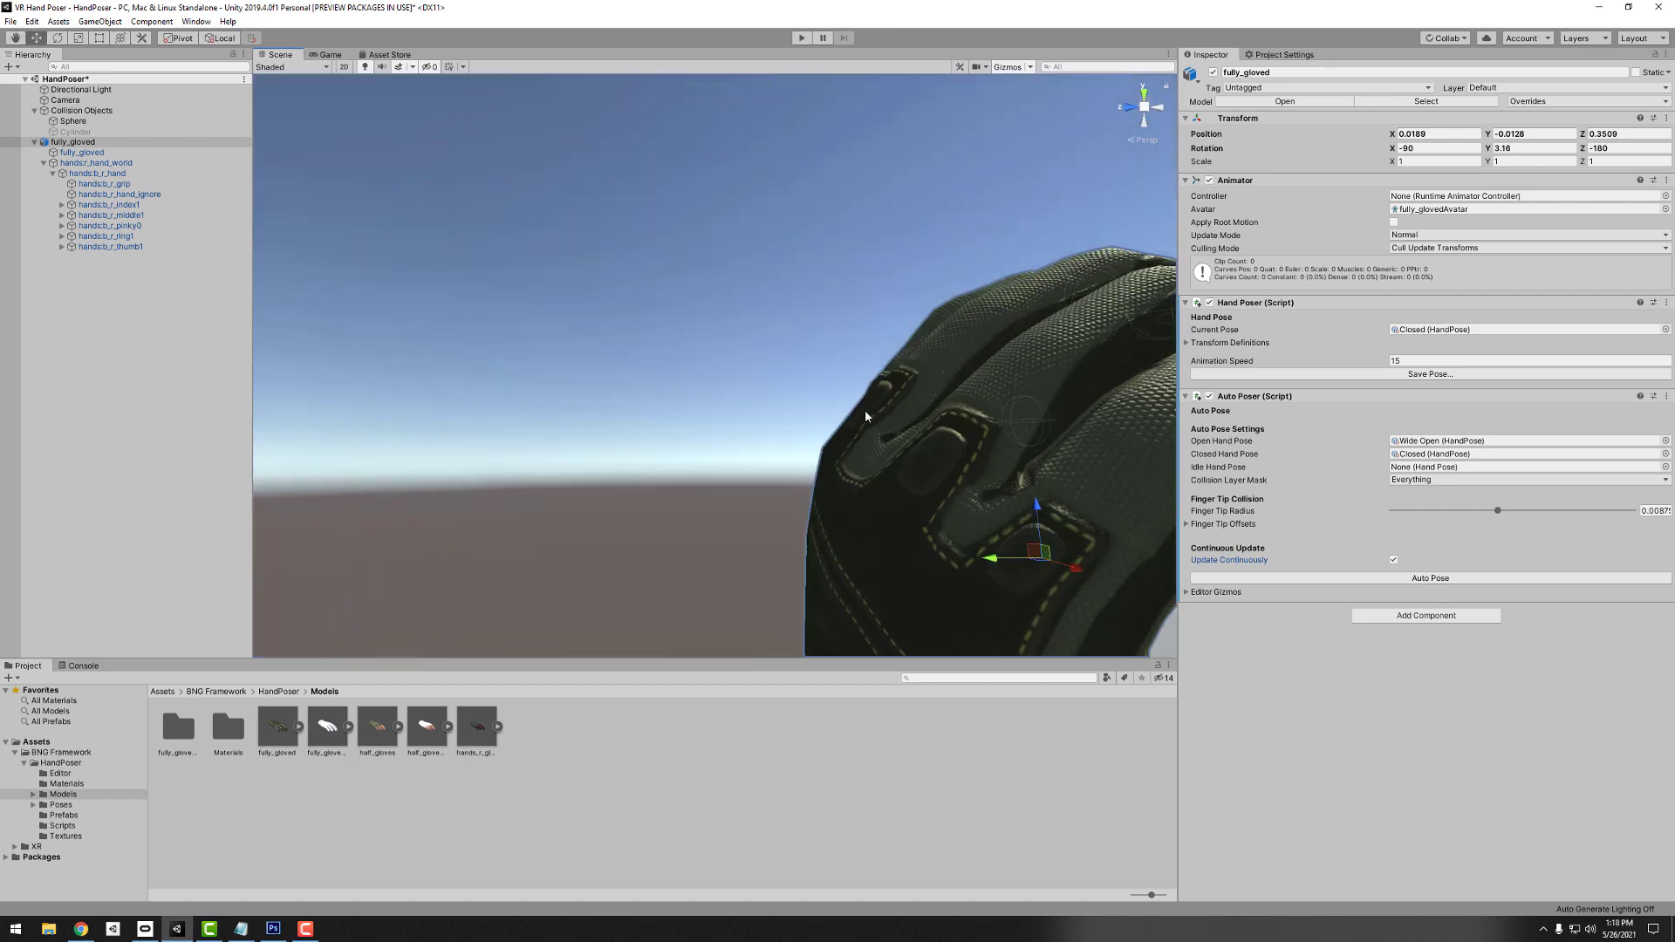
scroll(820, 382, down, 1)
scroll(768, 358, up, 6)
scroll(776, 361, down, 7)
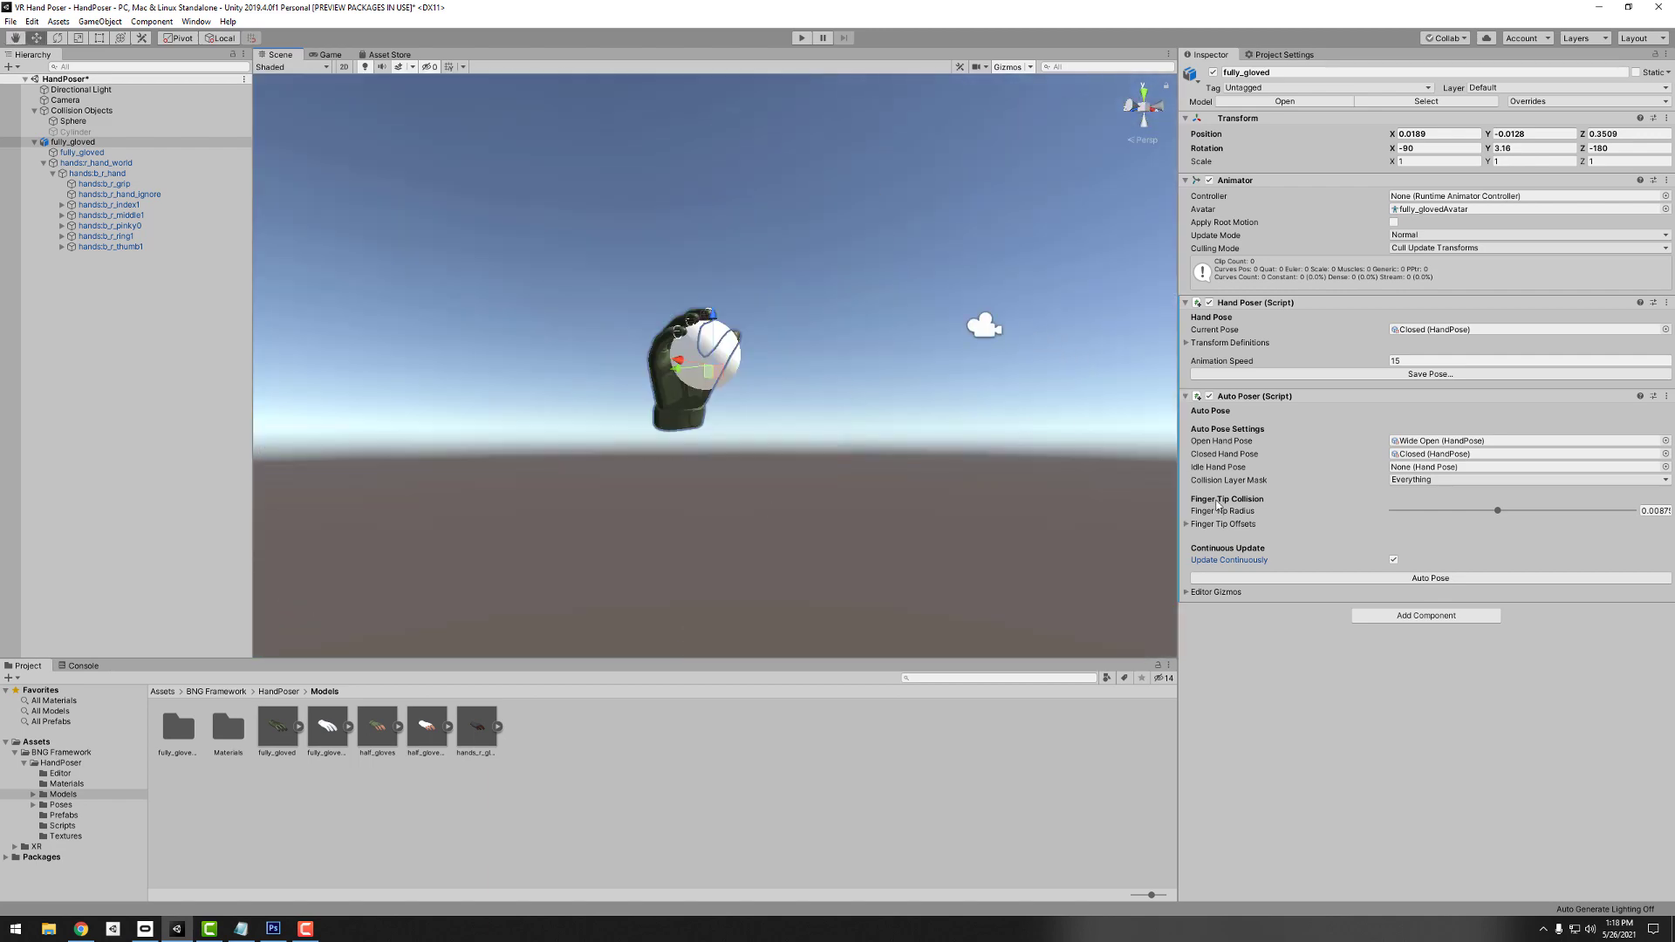
- Turn Update Continuously back off and check the glove's grip on the sphere
click(1393, 561)
scroll(698, 344, up, 6)
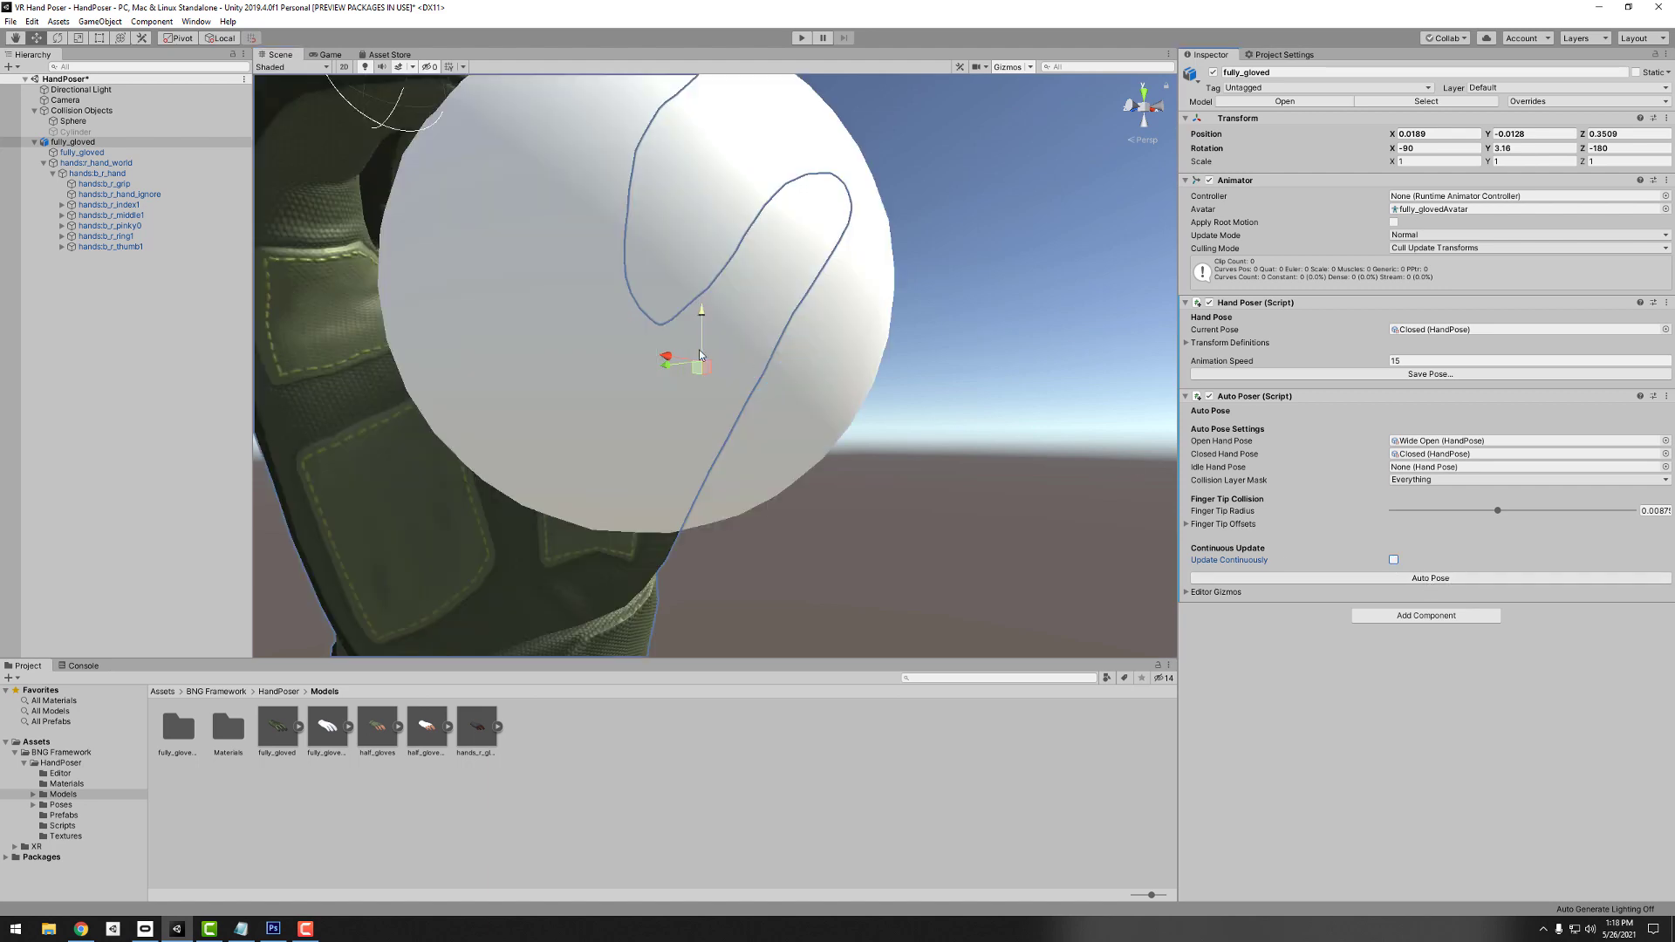
right_drag(699, 349, 687, 347)
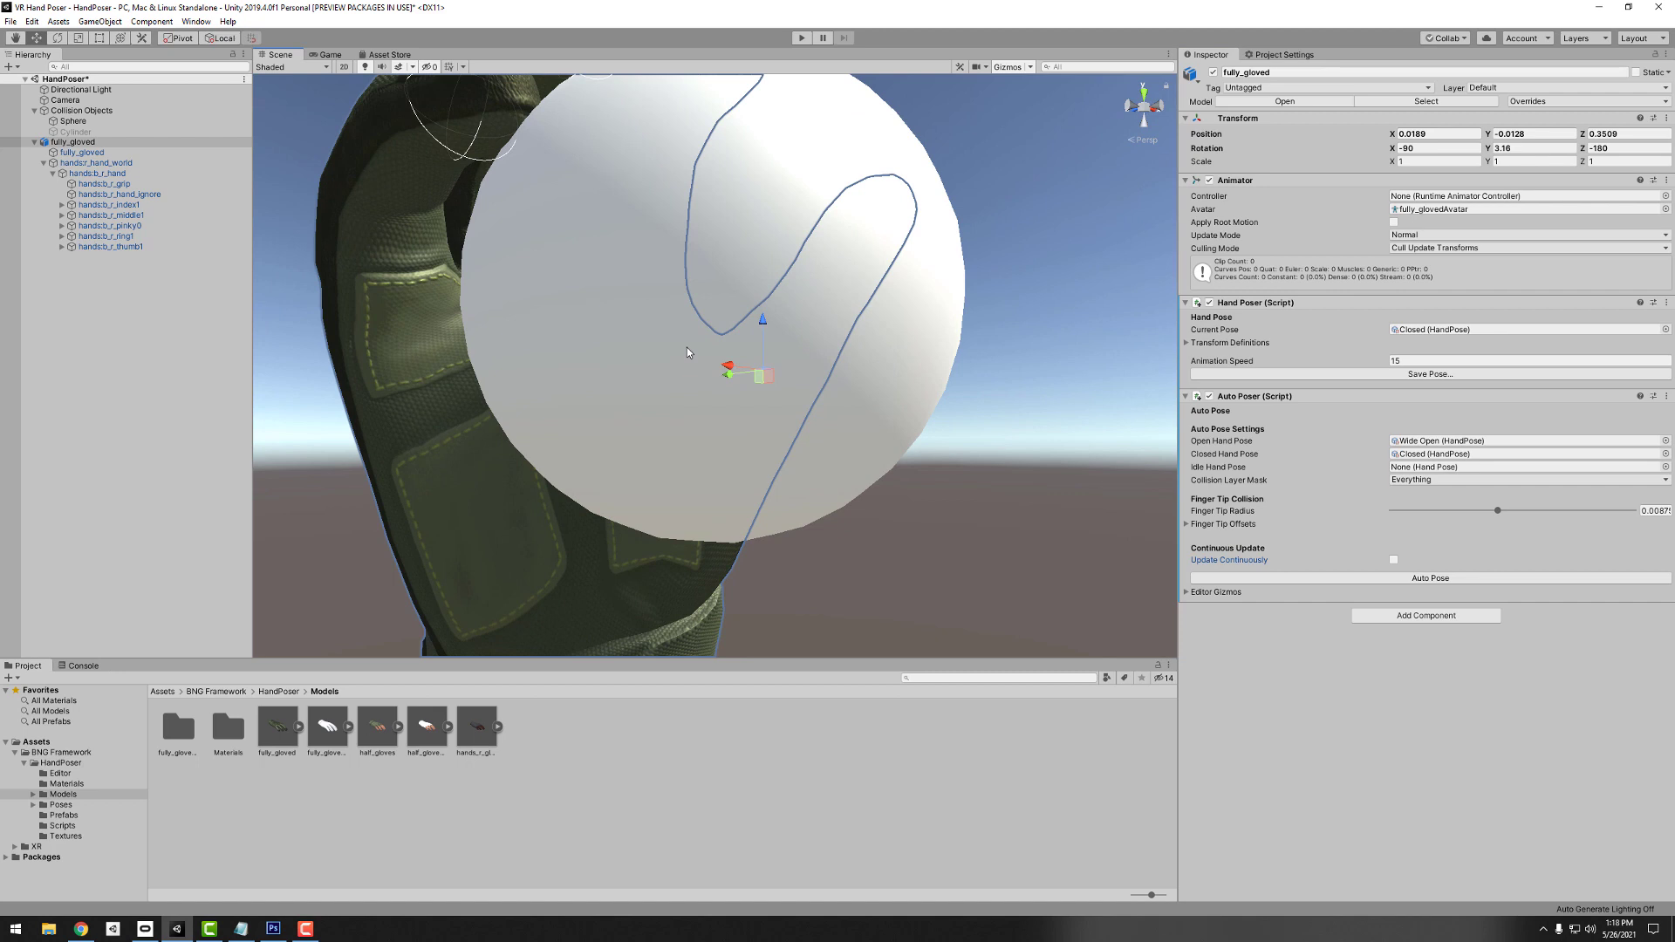
- Add a Skeleton Visualizer component via the 'ske' search and expand its settings
click(1411, 616)
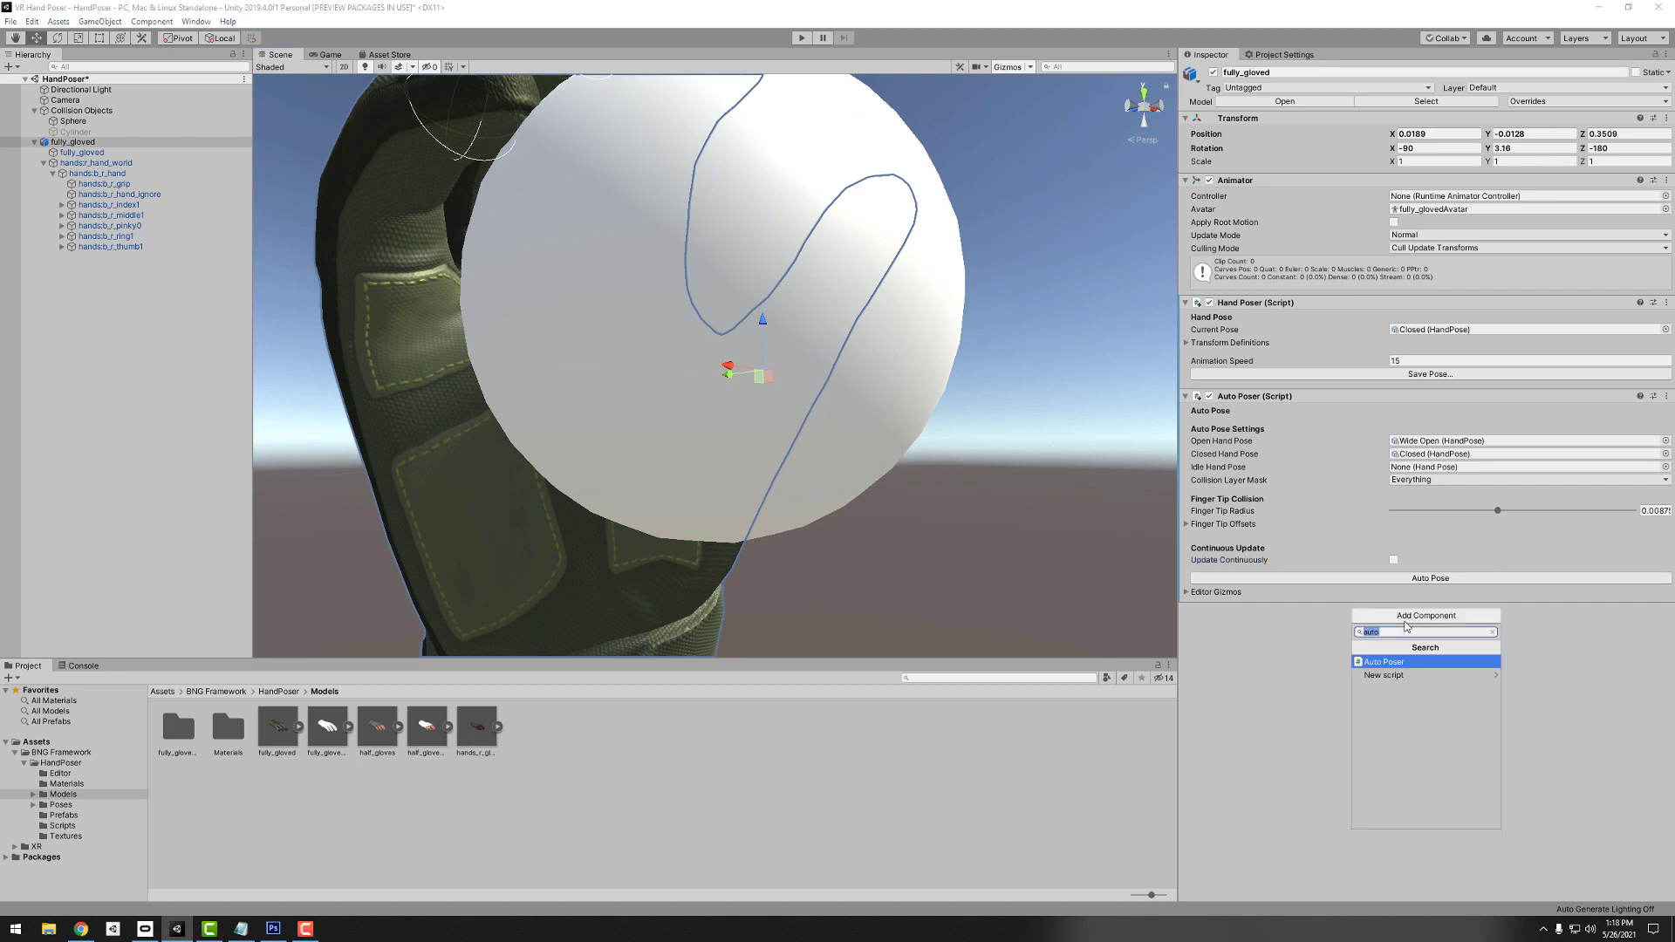
text(skele)
click(1455, 662)
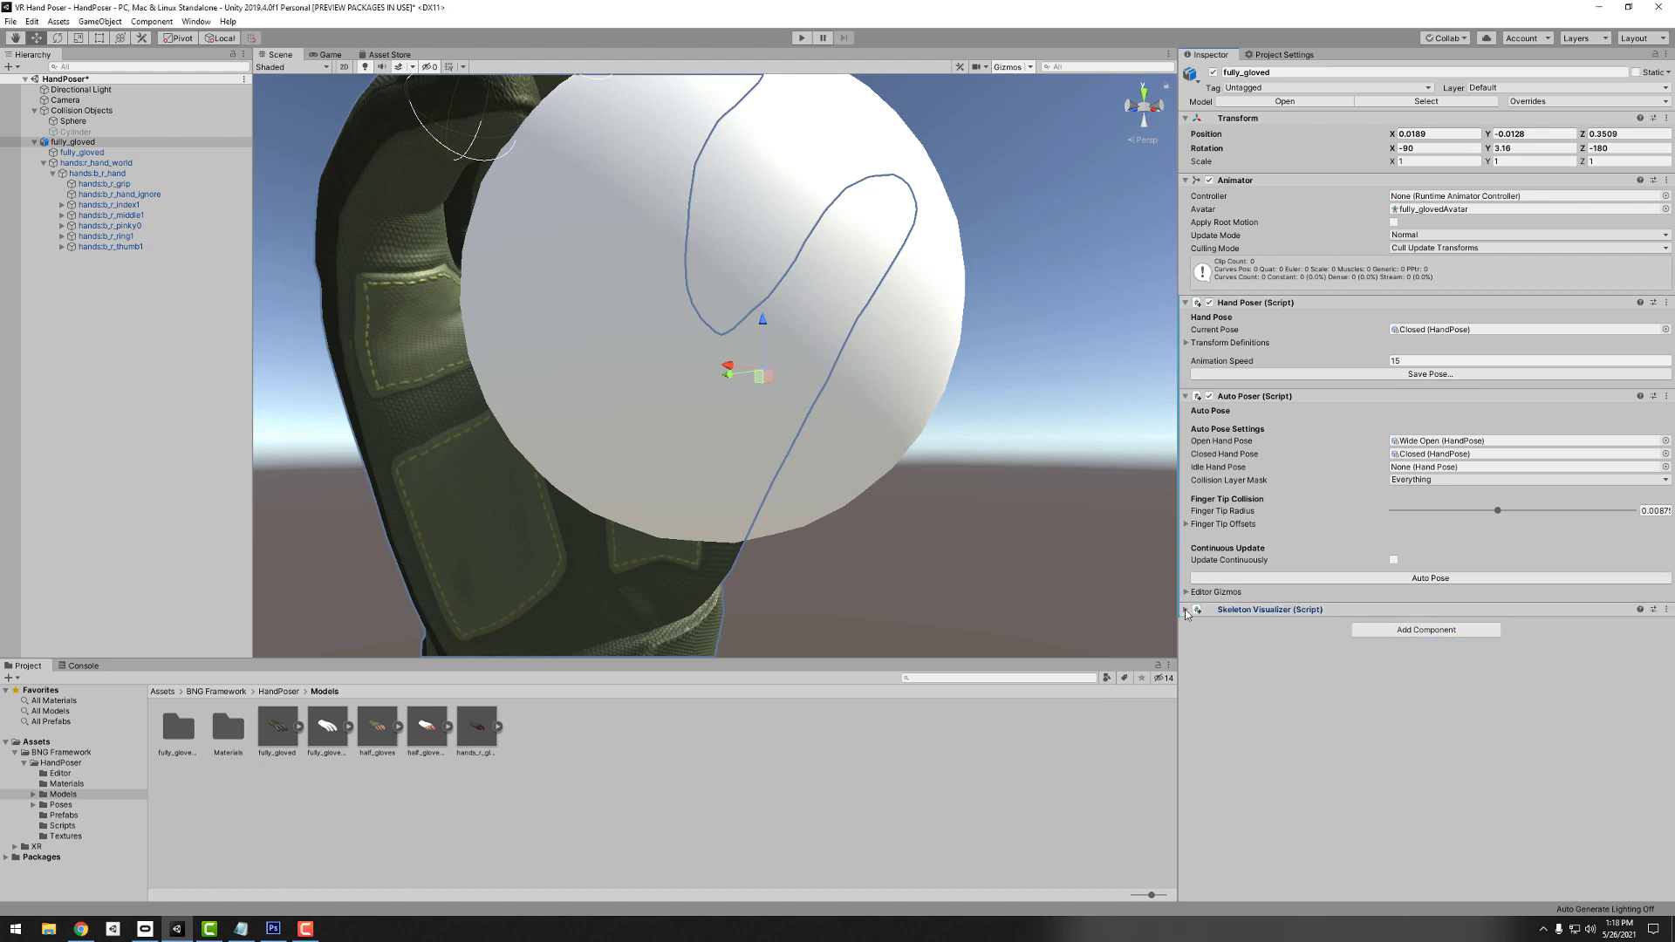
click(1239, 608)
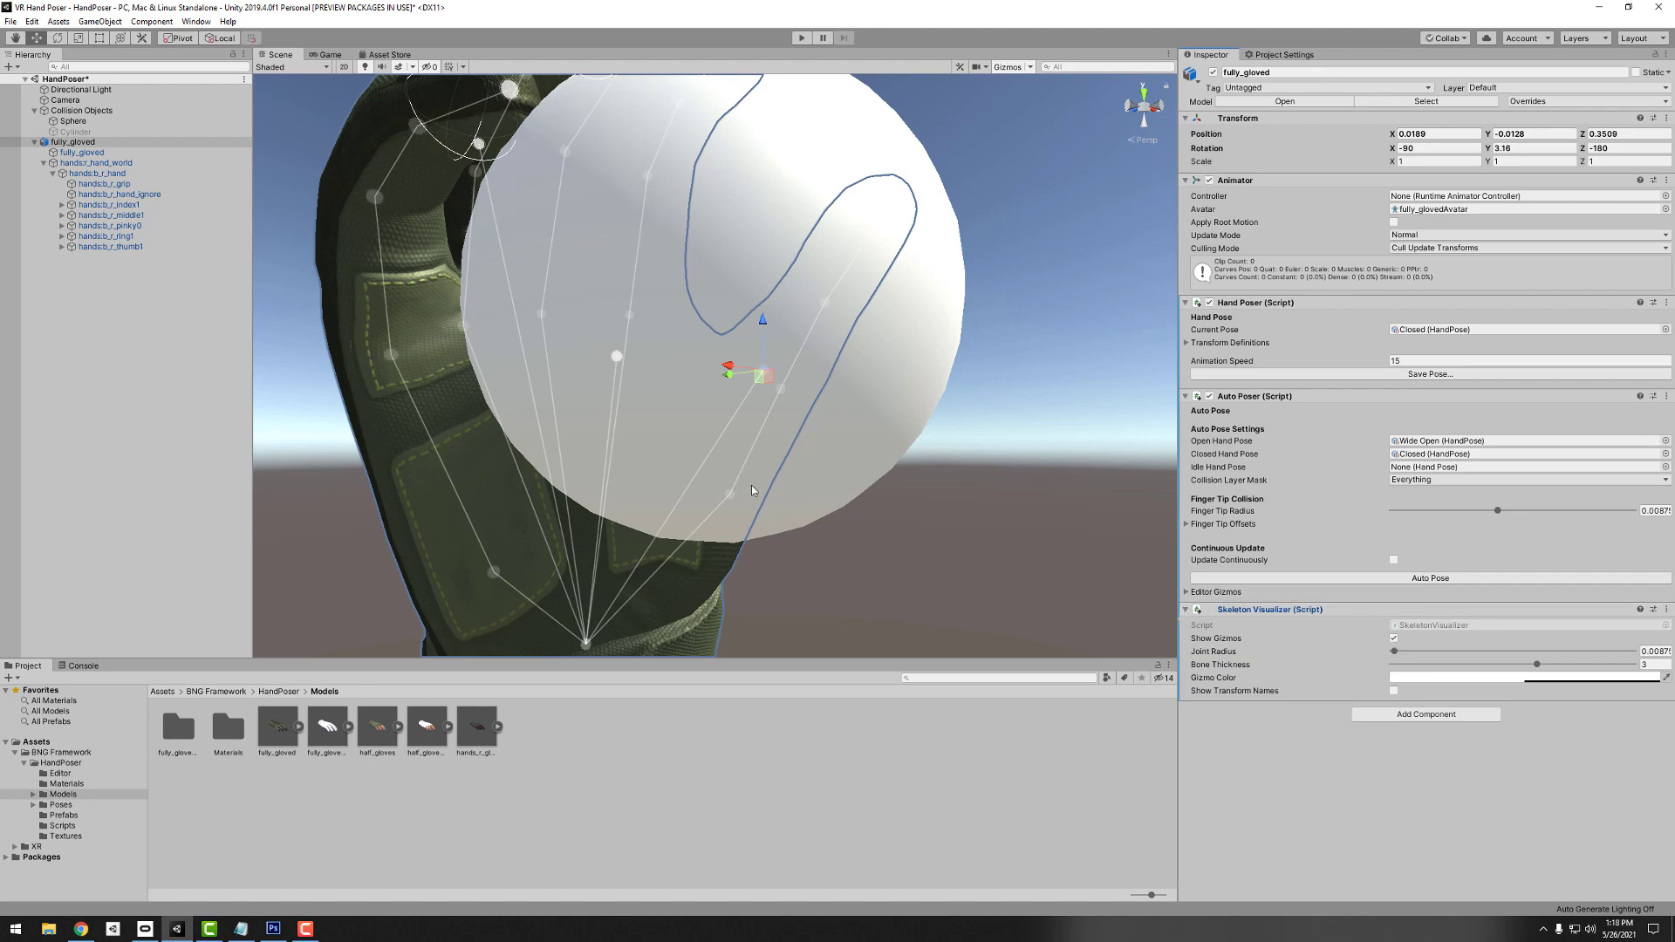
scroll(768, 392, down, 5)
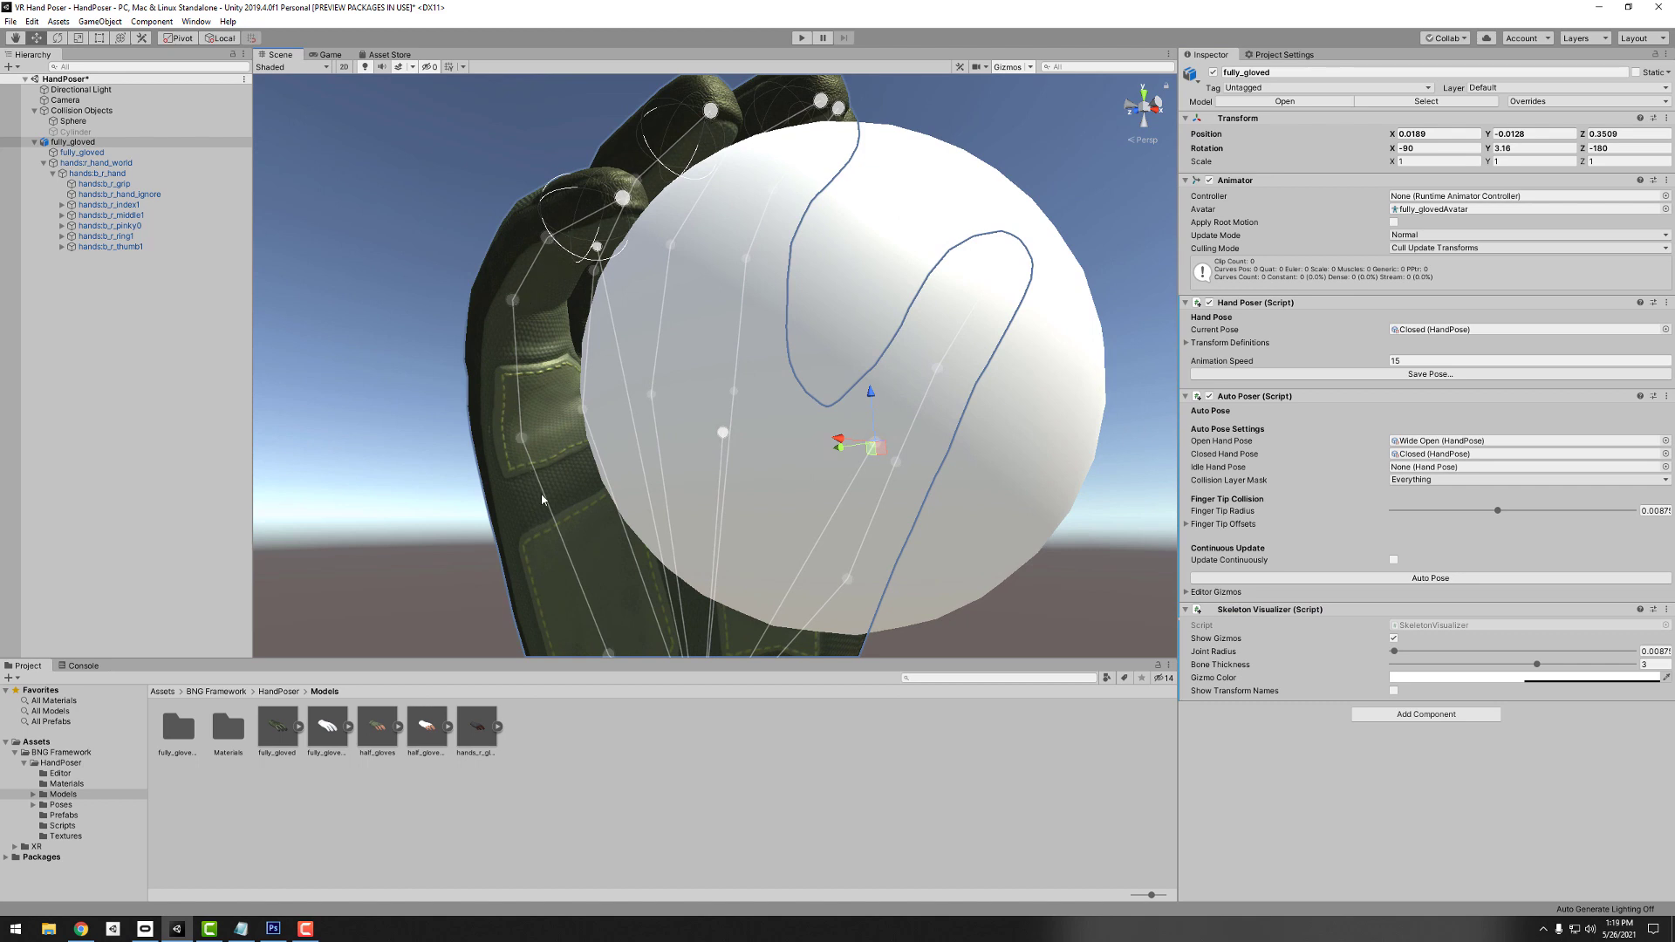
middle_drag(543, 502, 583, 521)
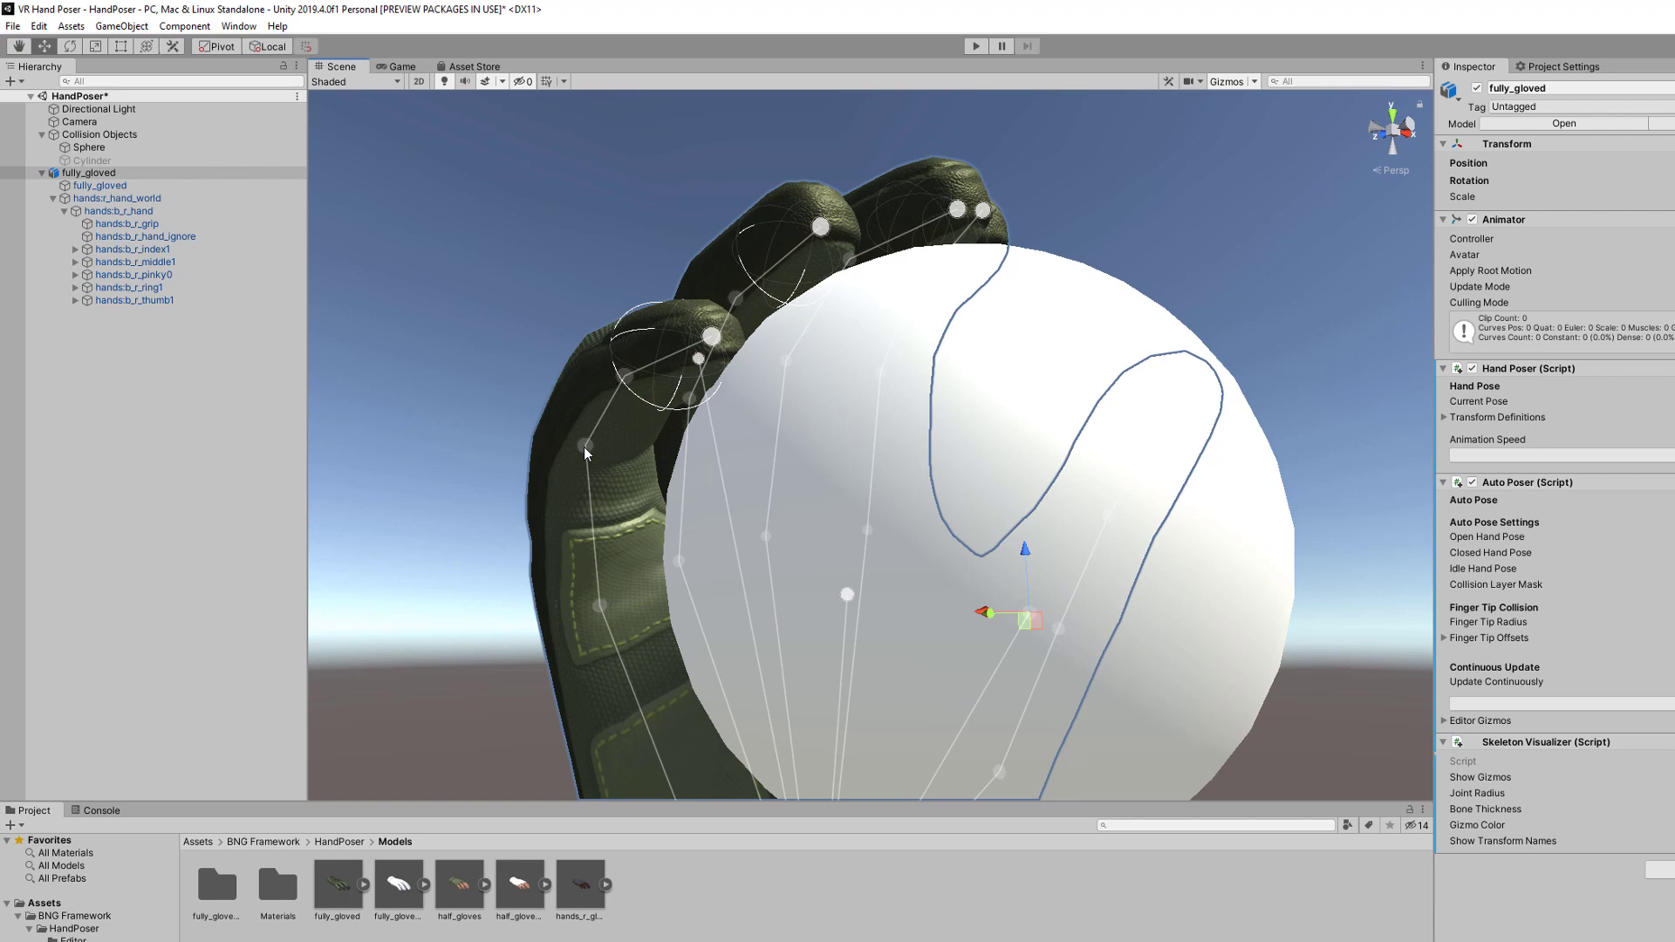
click(479, 371)
click(614, 469)
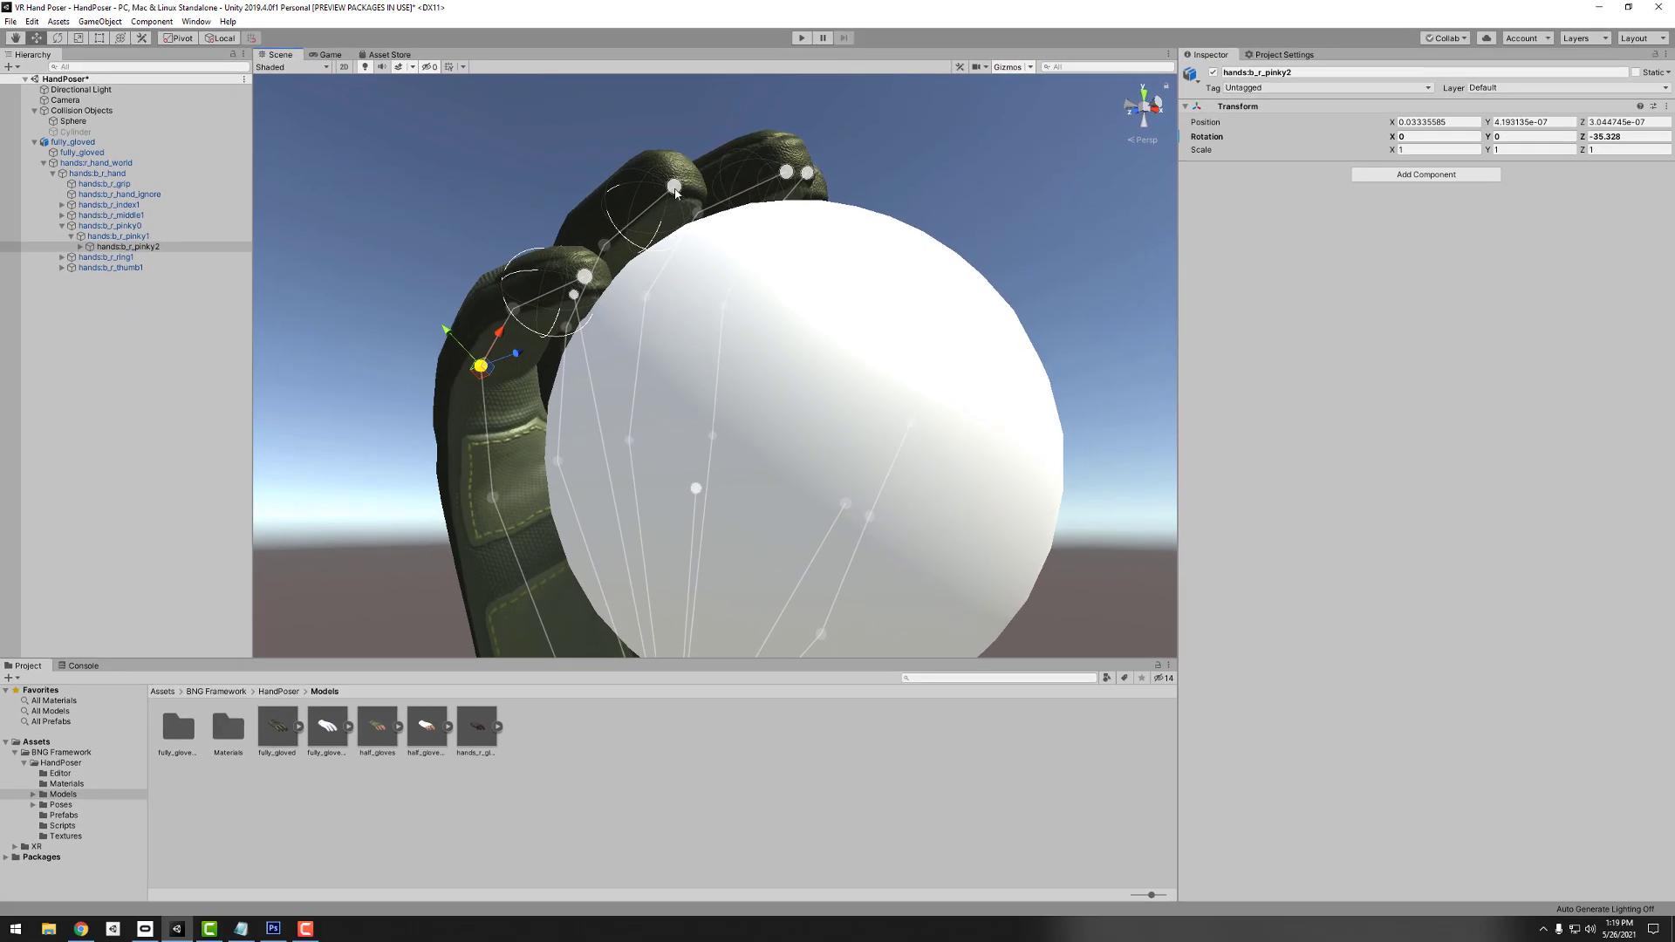
click(76, 141)
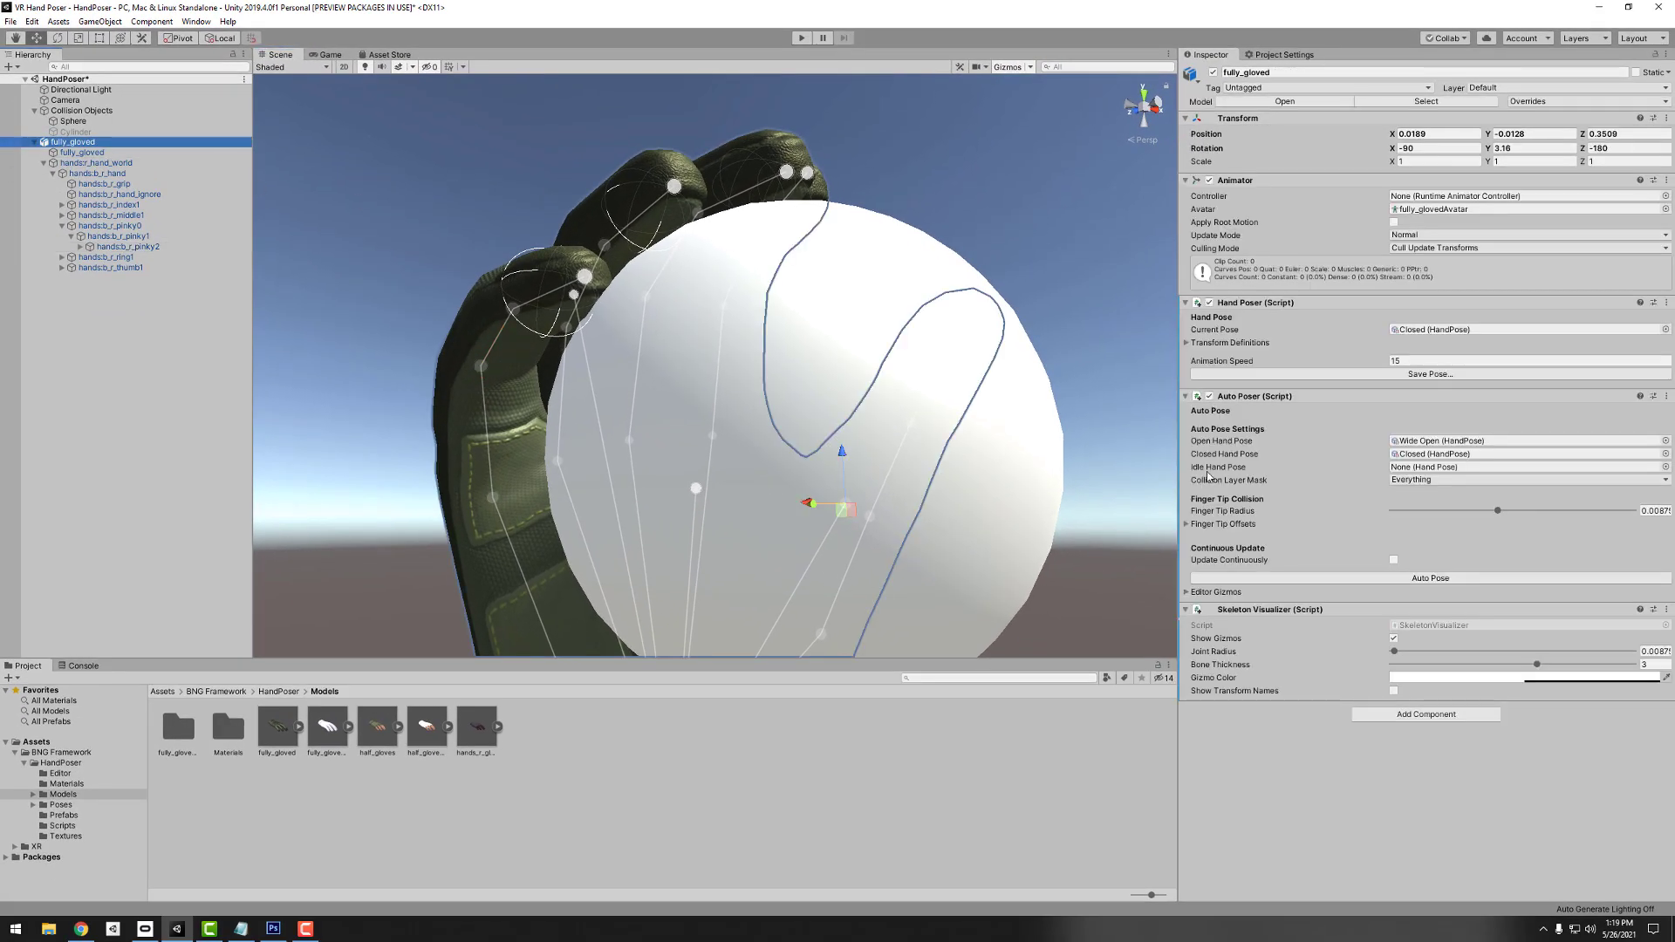
click(1393, 640)
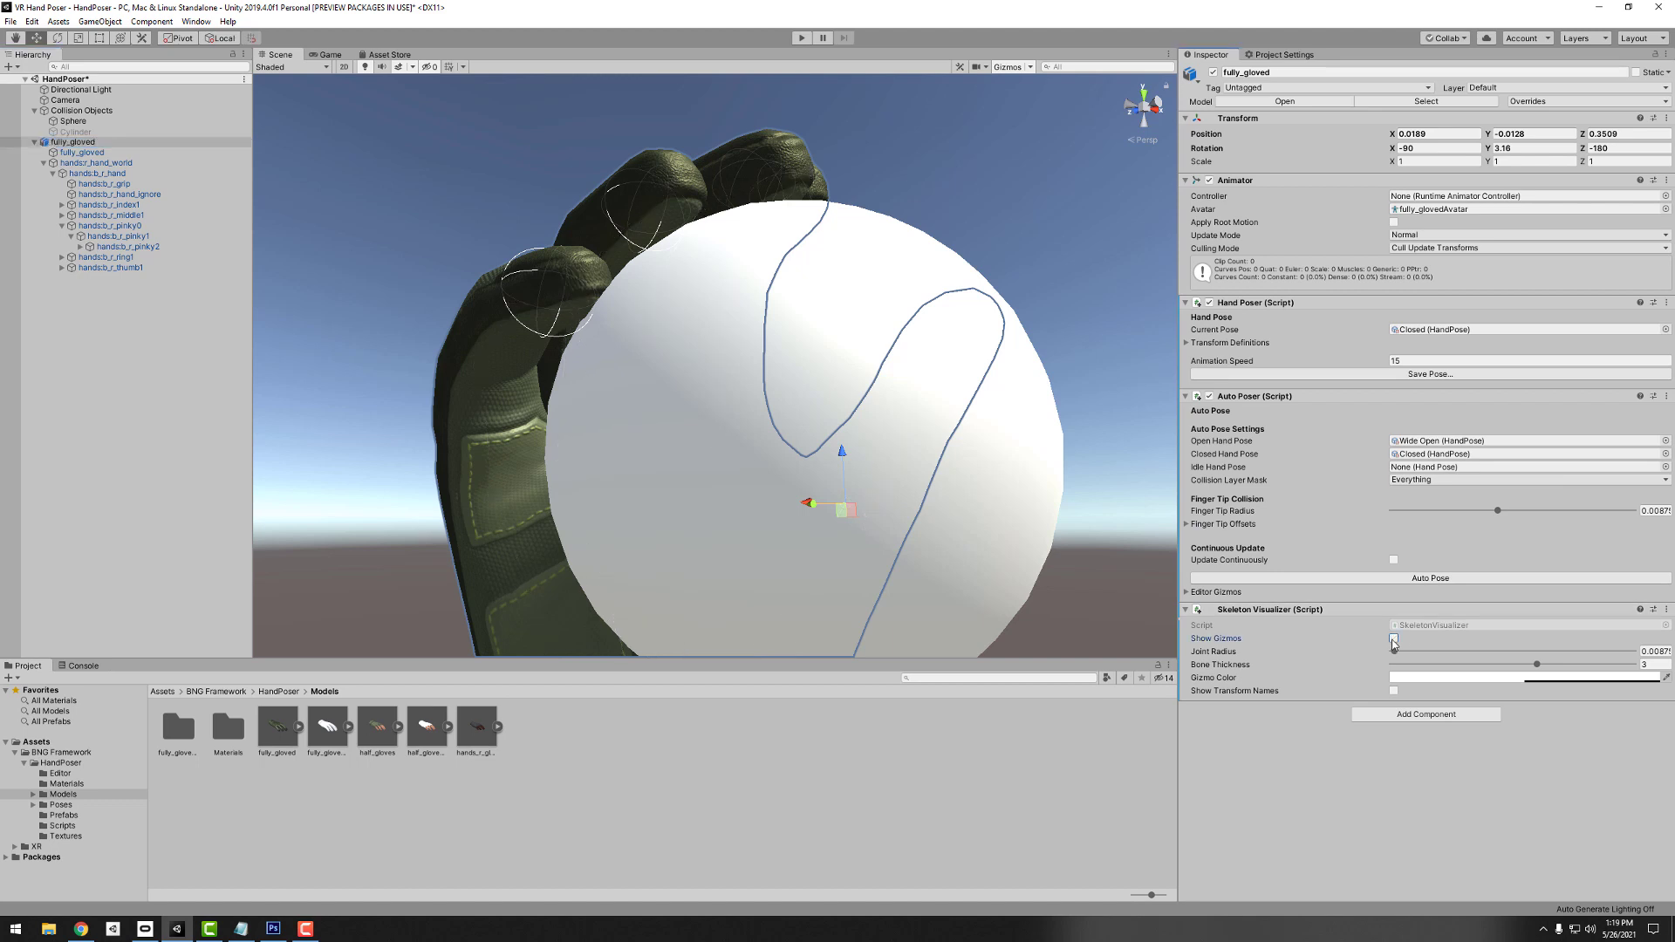
click(62, 205)
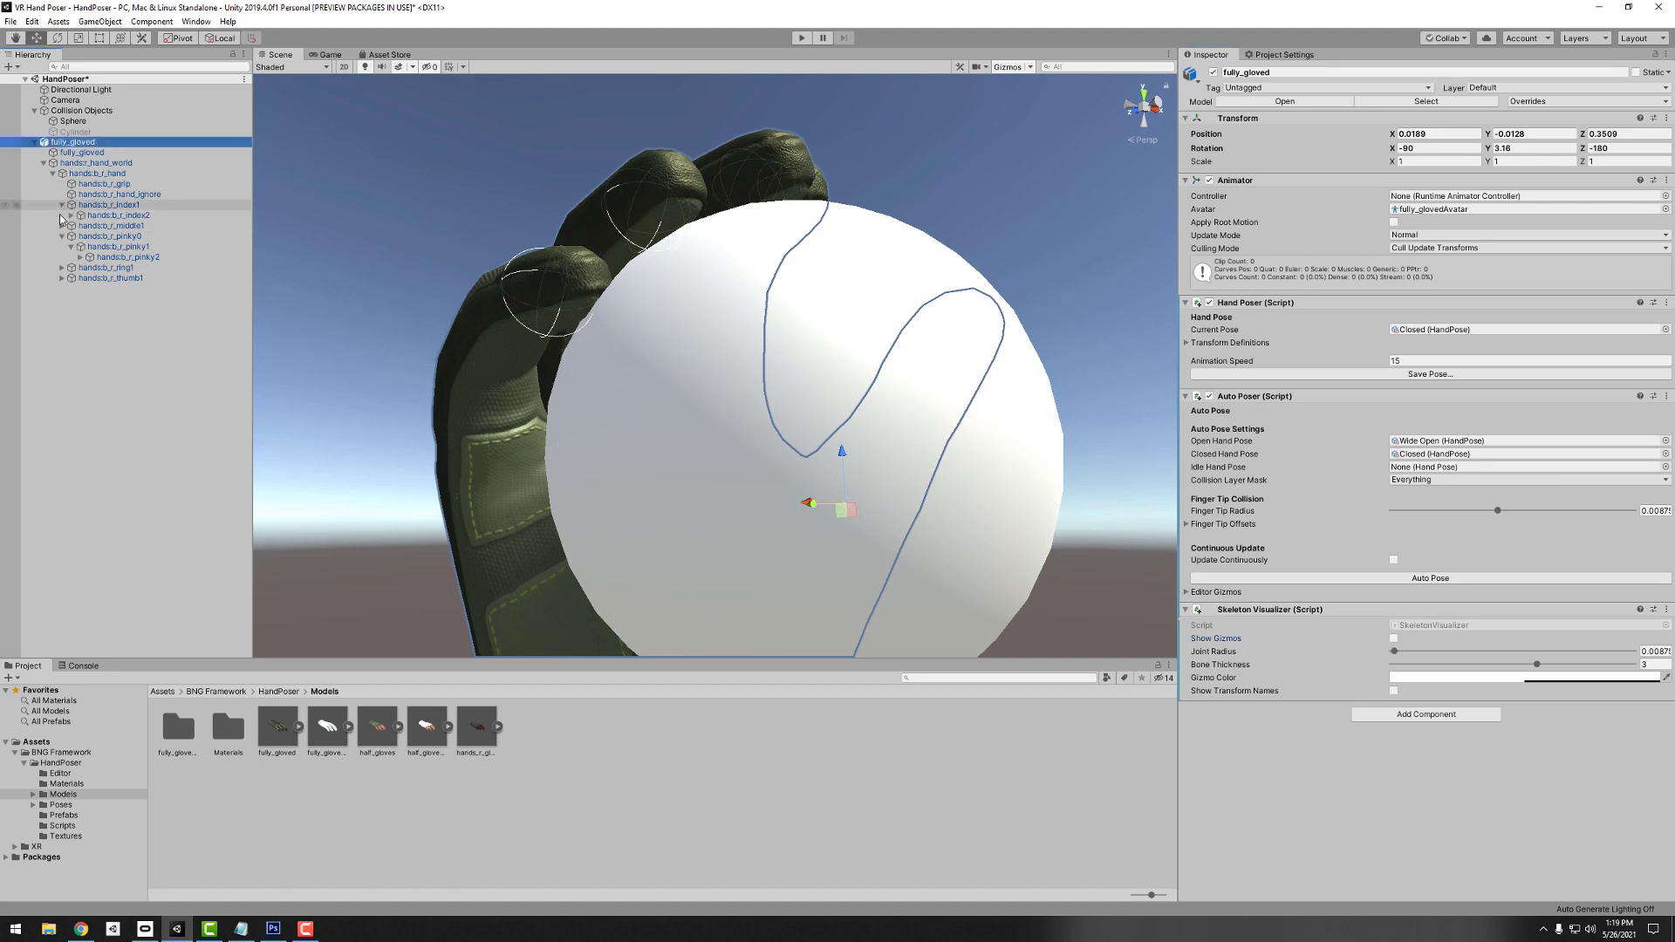
click(71, 215)
click(88, 226)
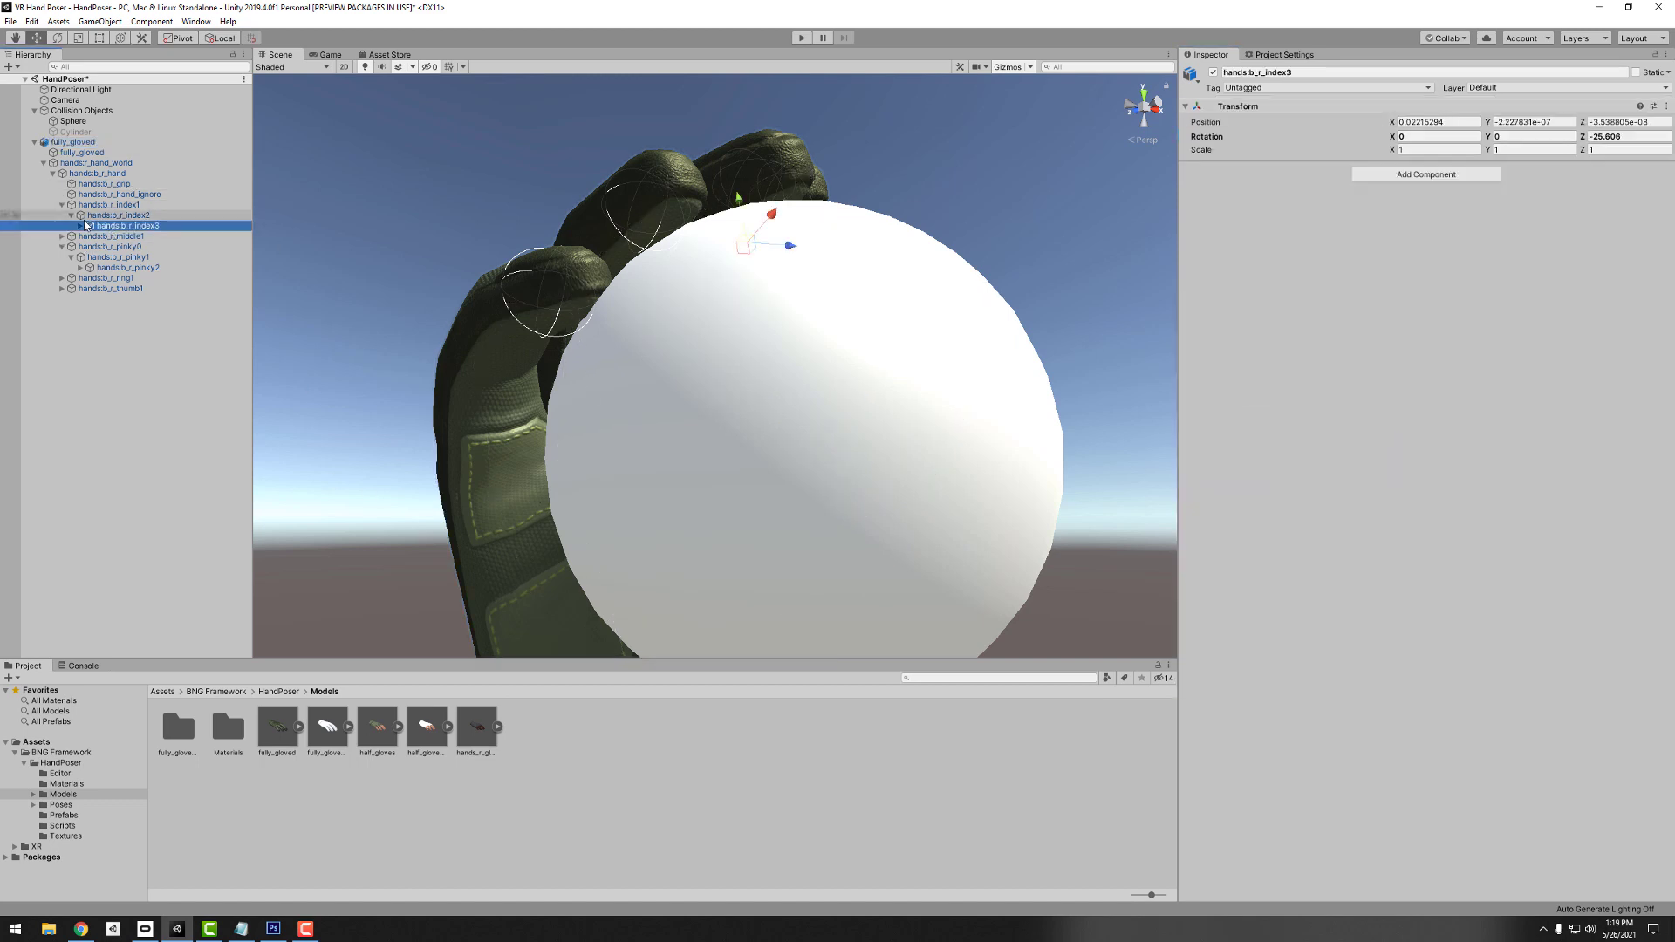
click(80, 225)
click(73, 141)
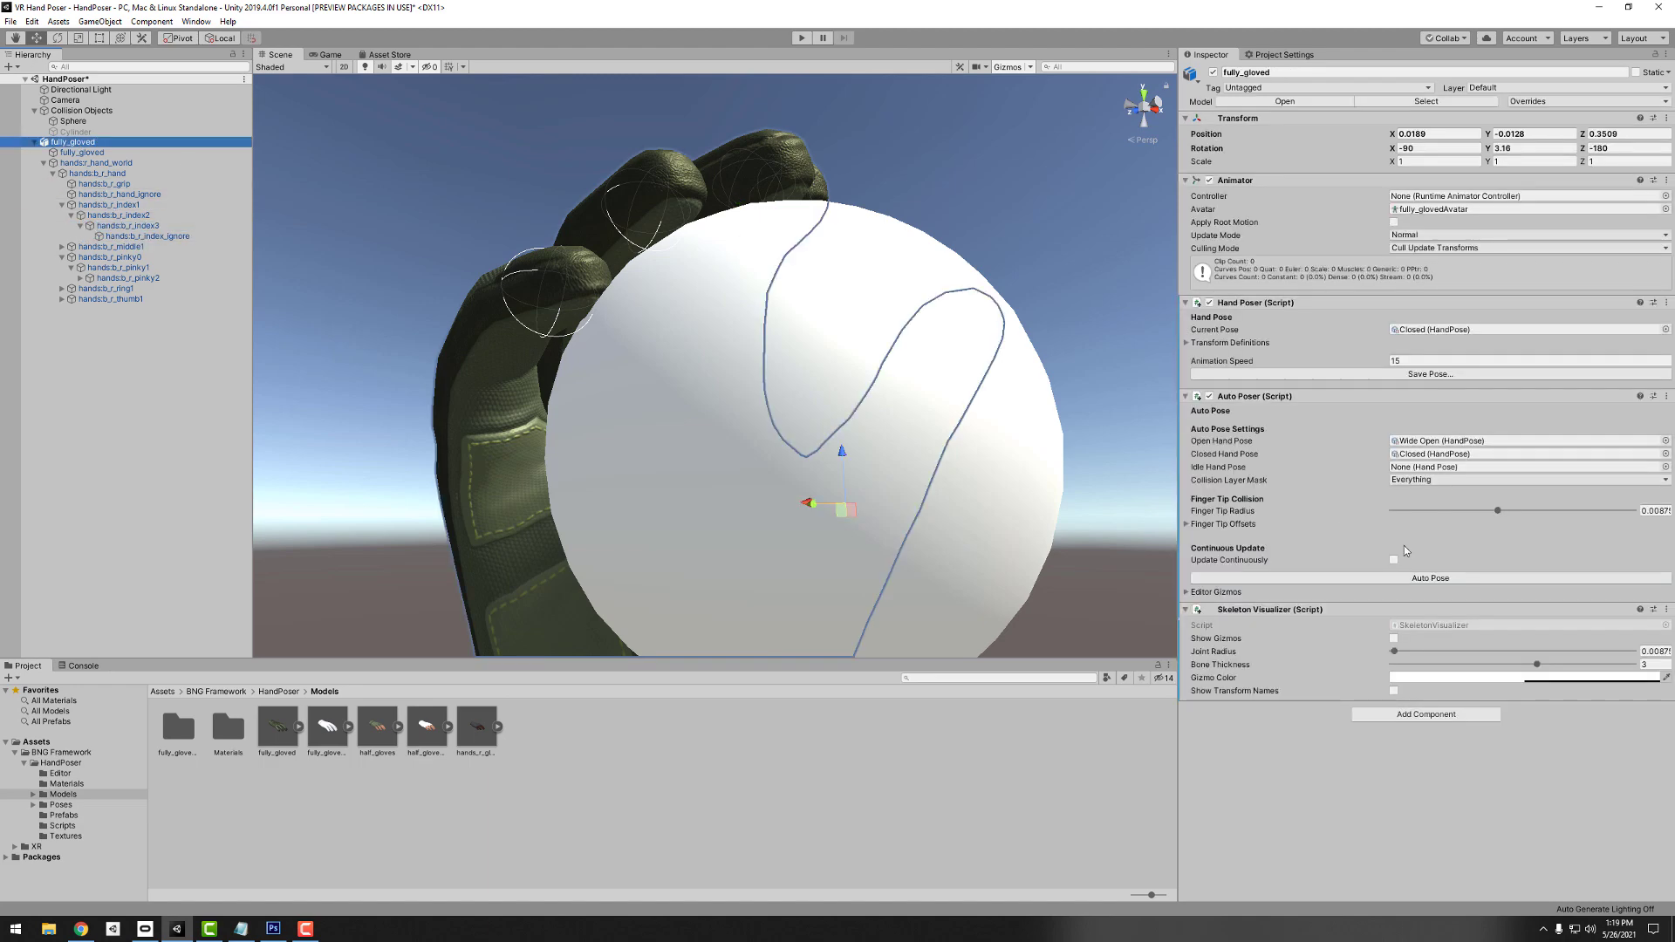
click(1393, 637)
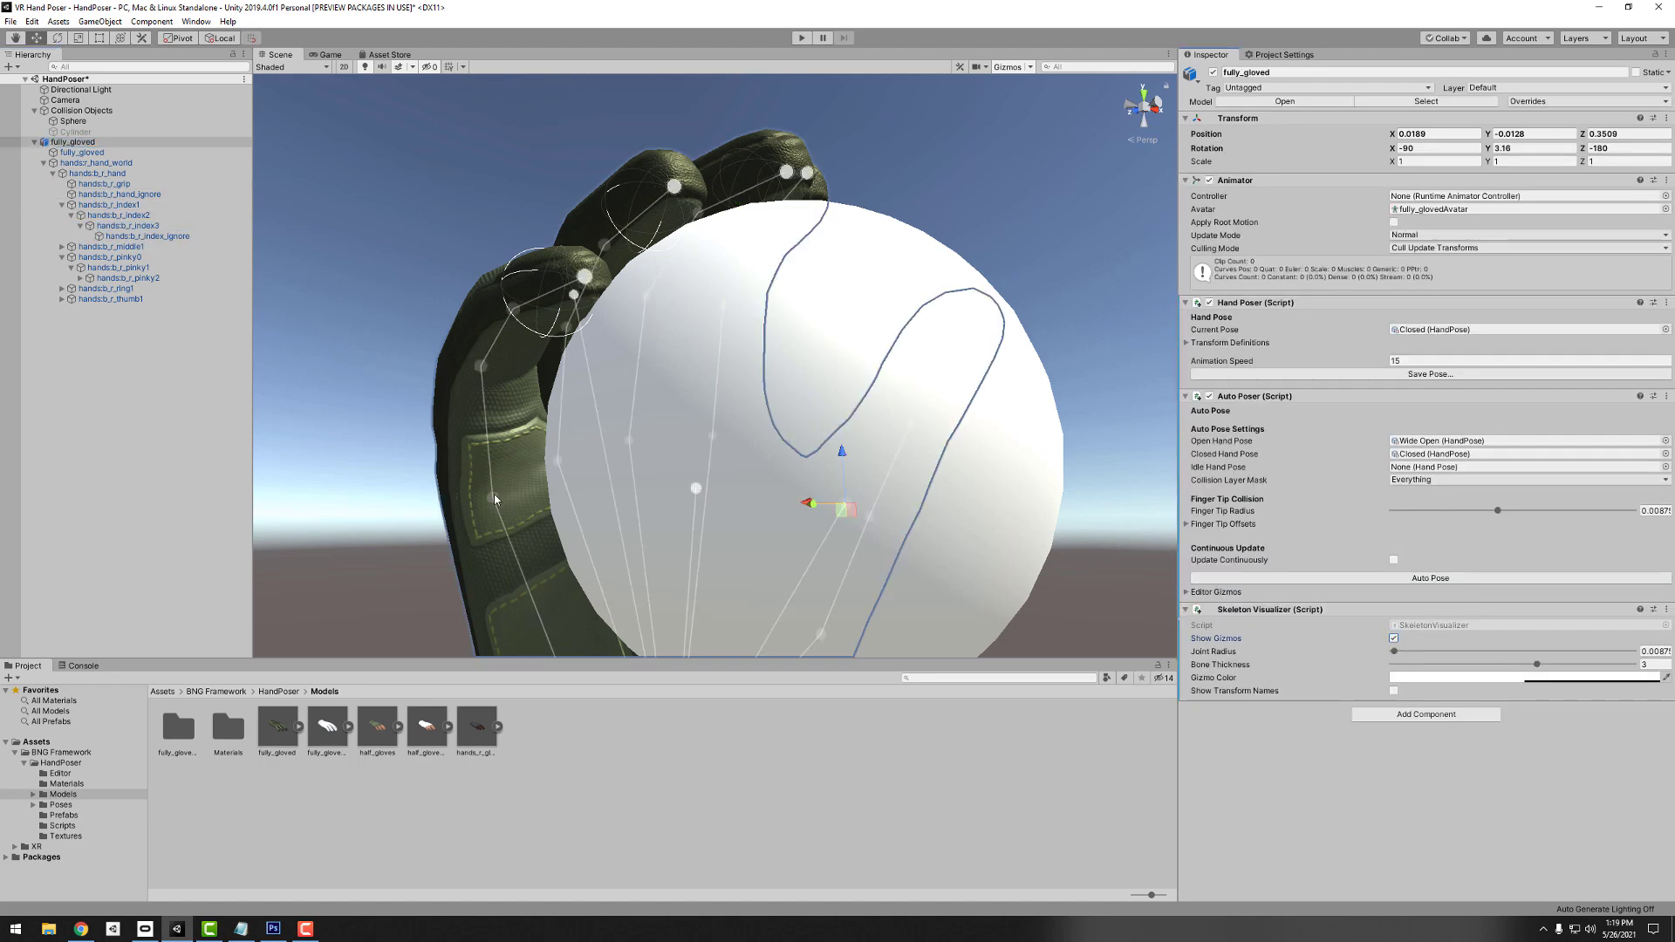
click(494, 497)
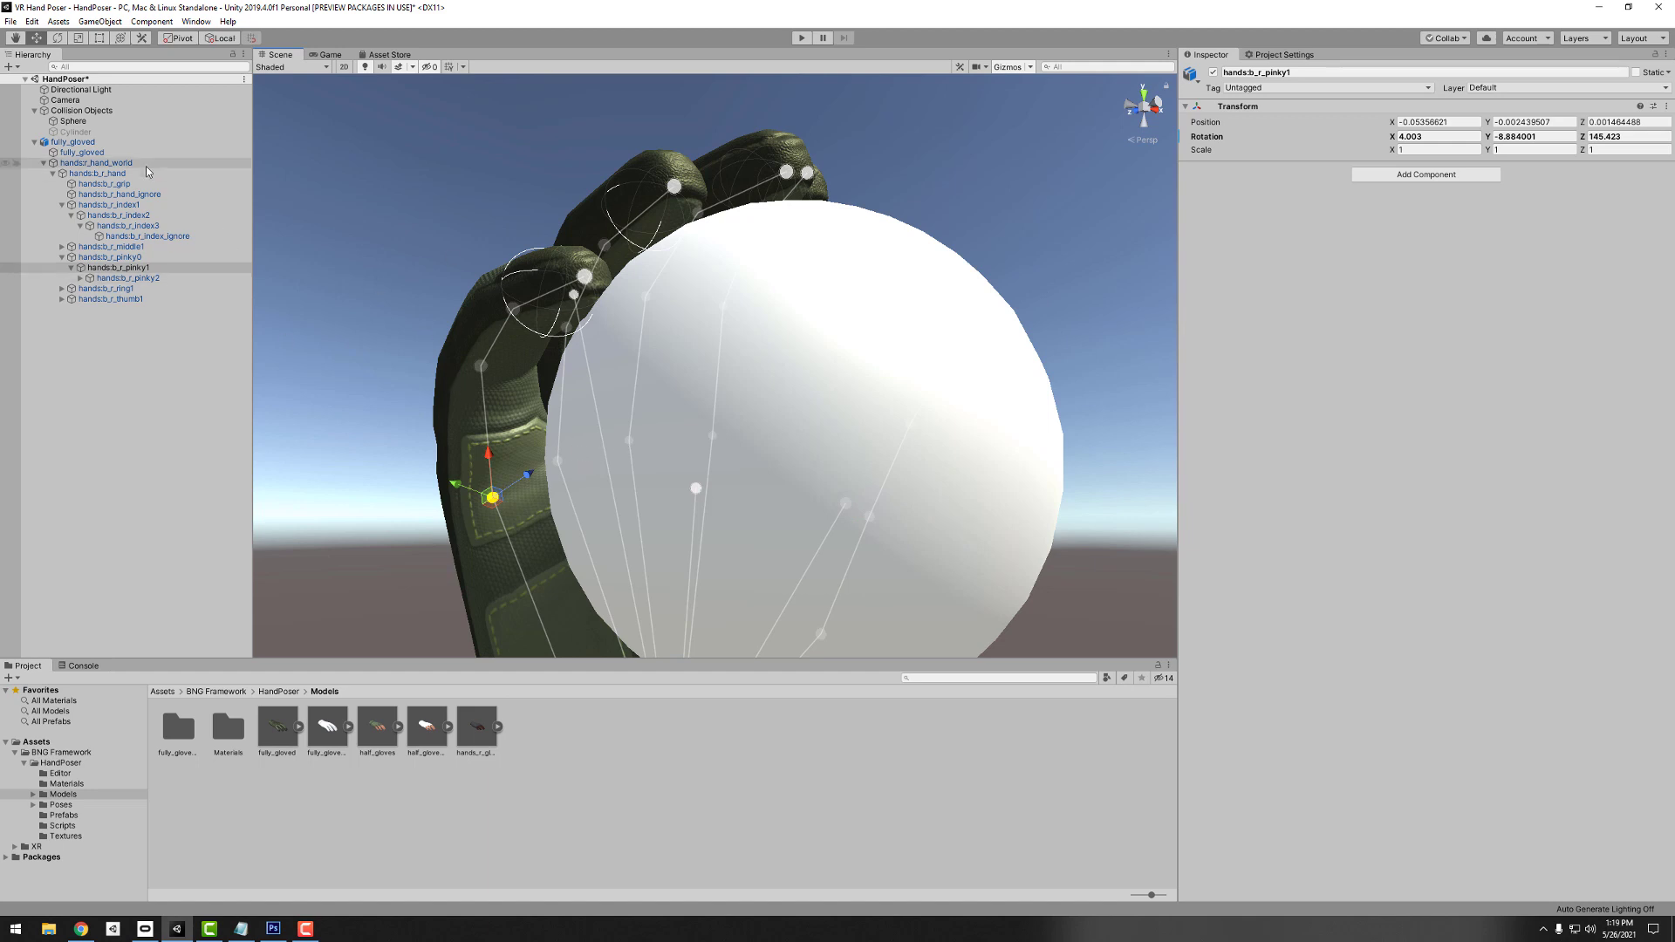
click(72, 142)
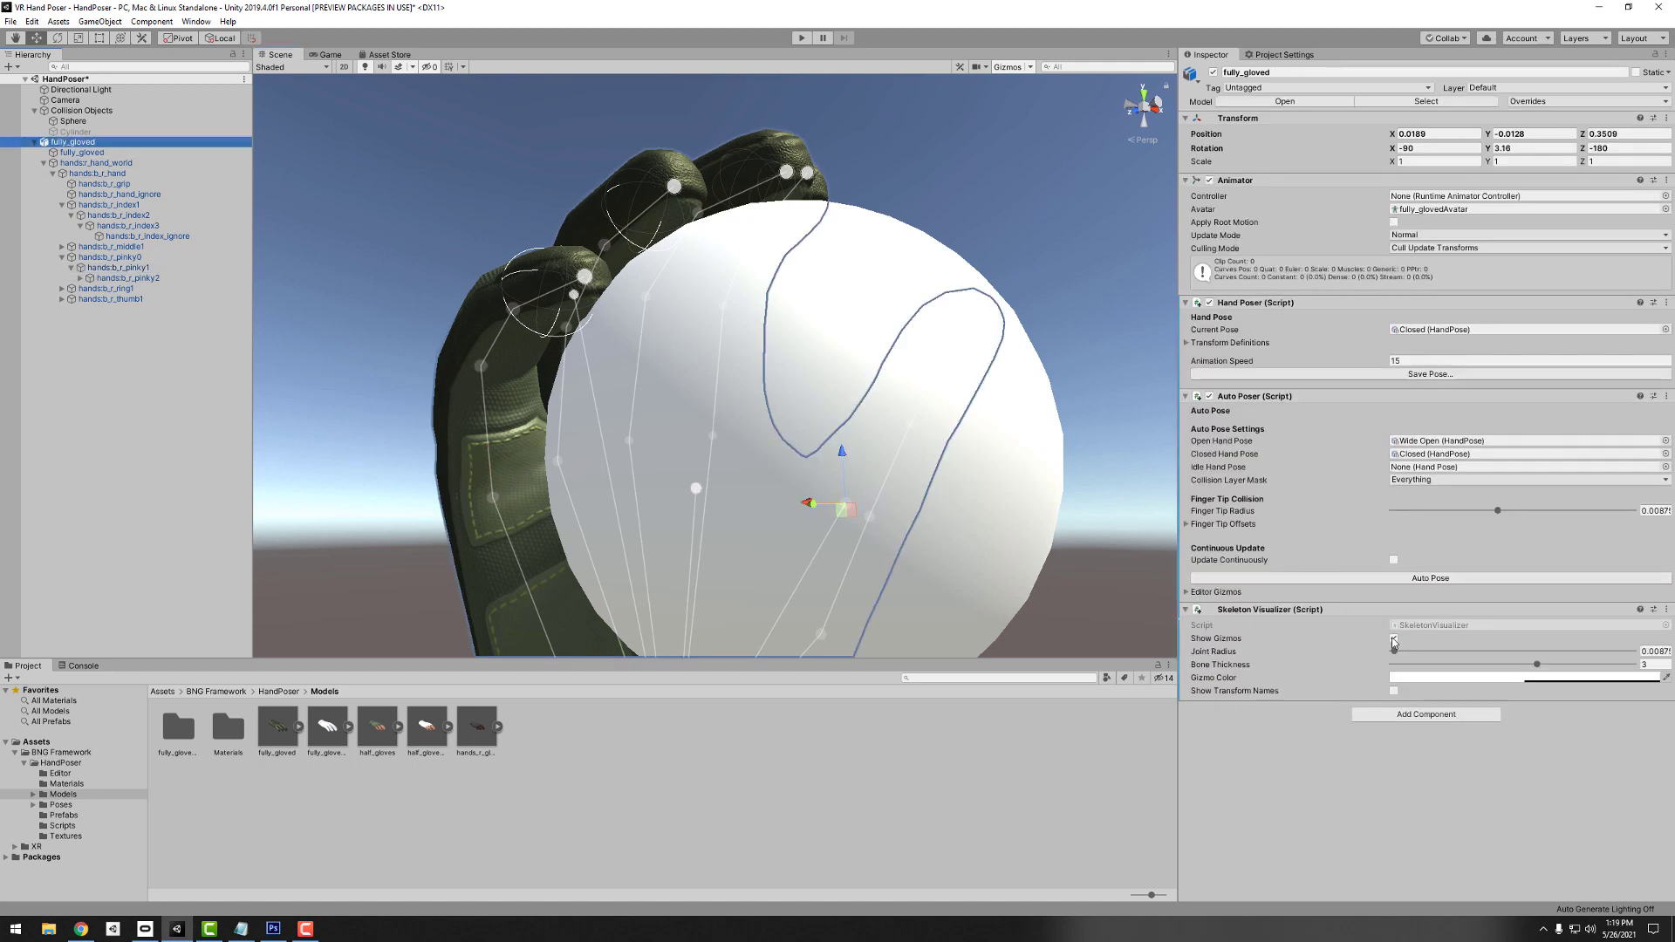
click(1393, 637)
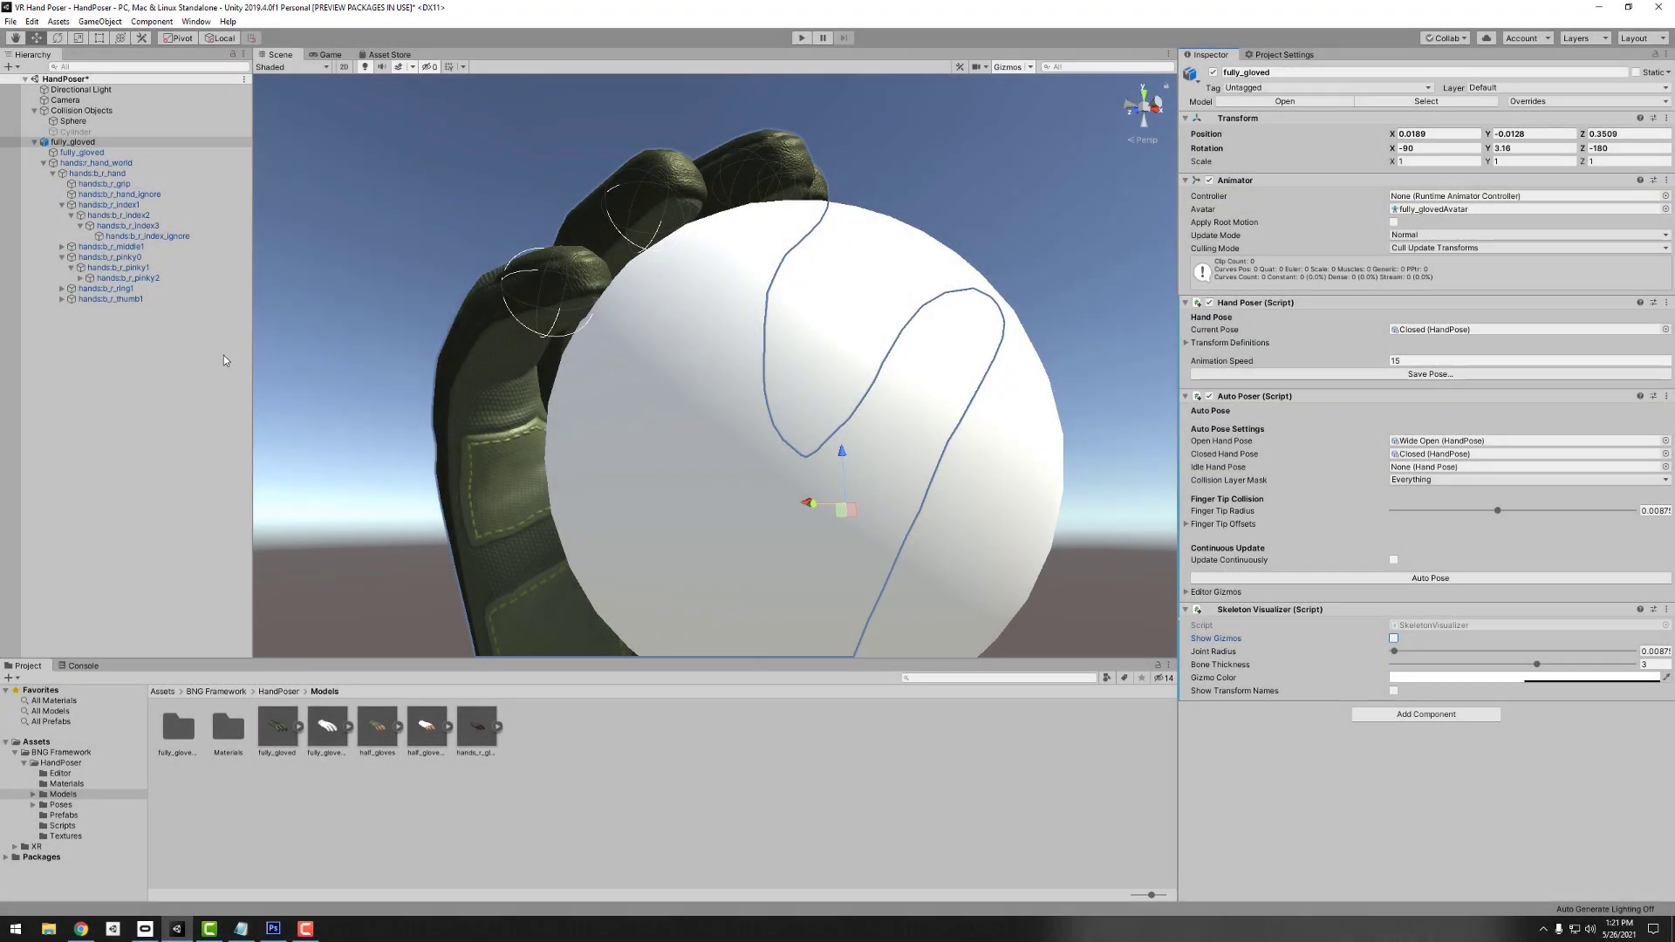
- Save the glove's current grip as a hand pose named 'New Pose 1'
click(1368, 375)
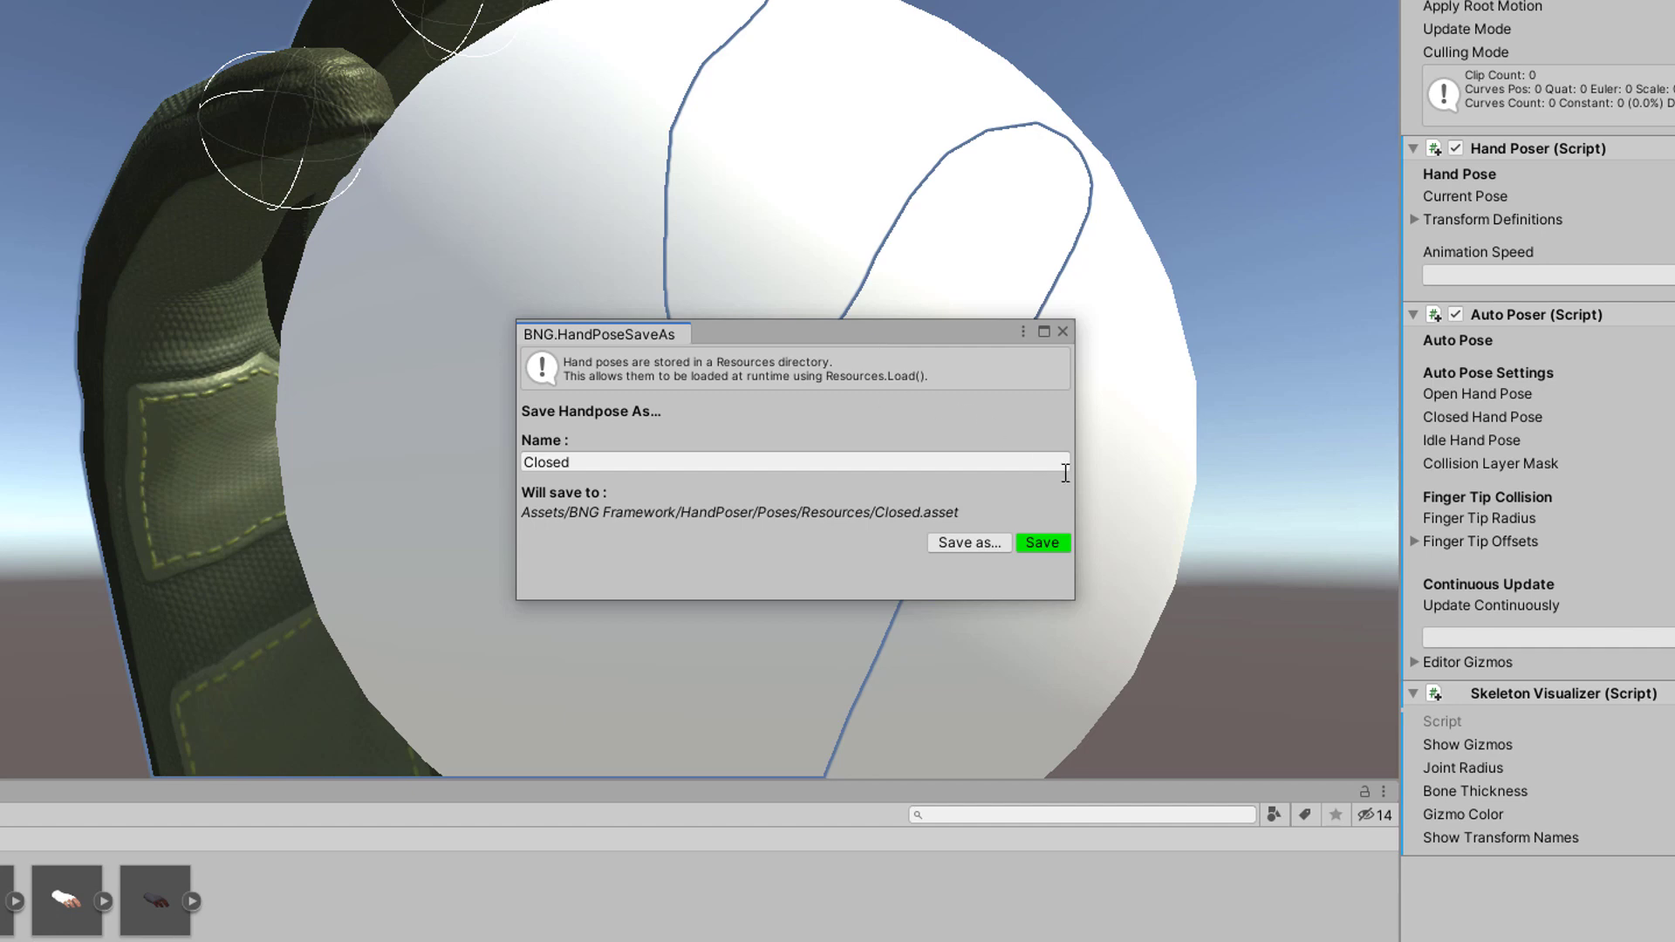
click(580, 463)
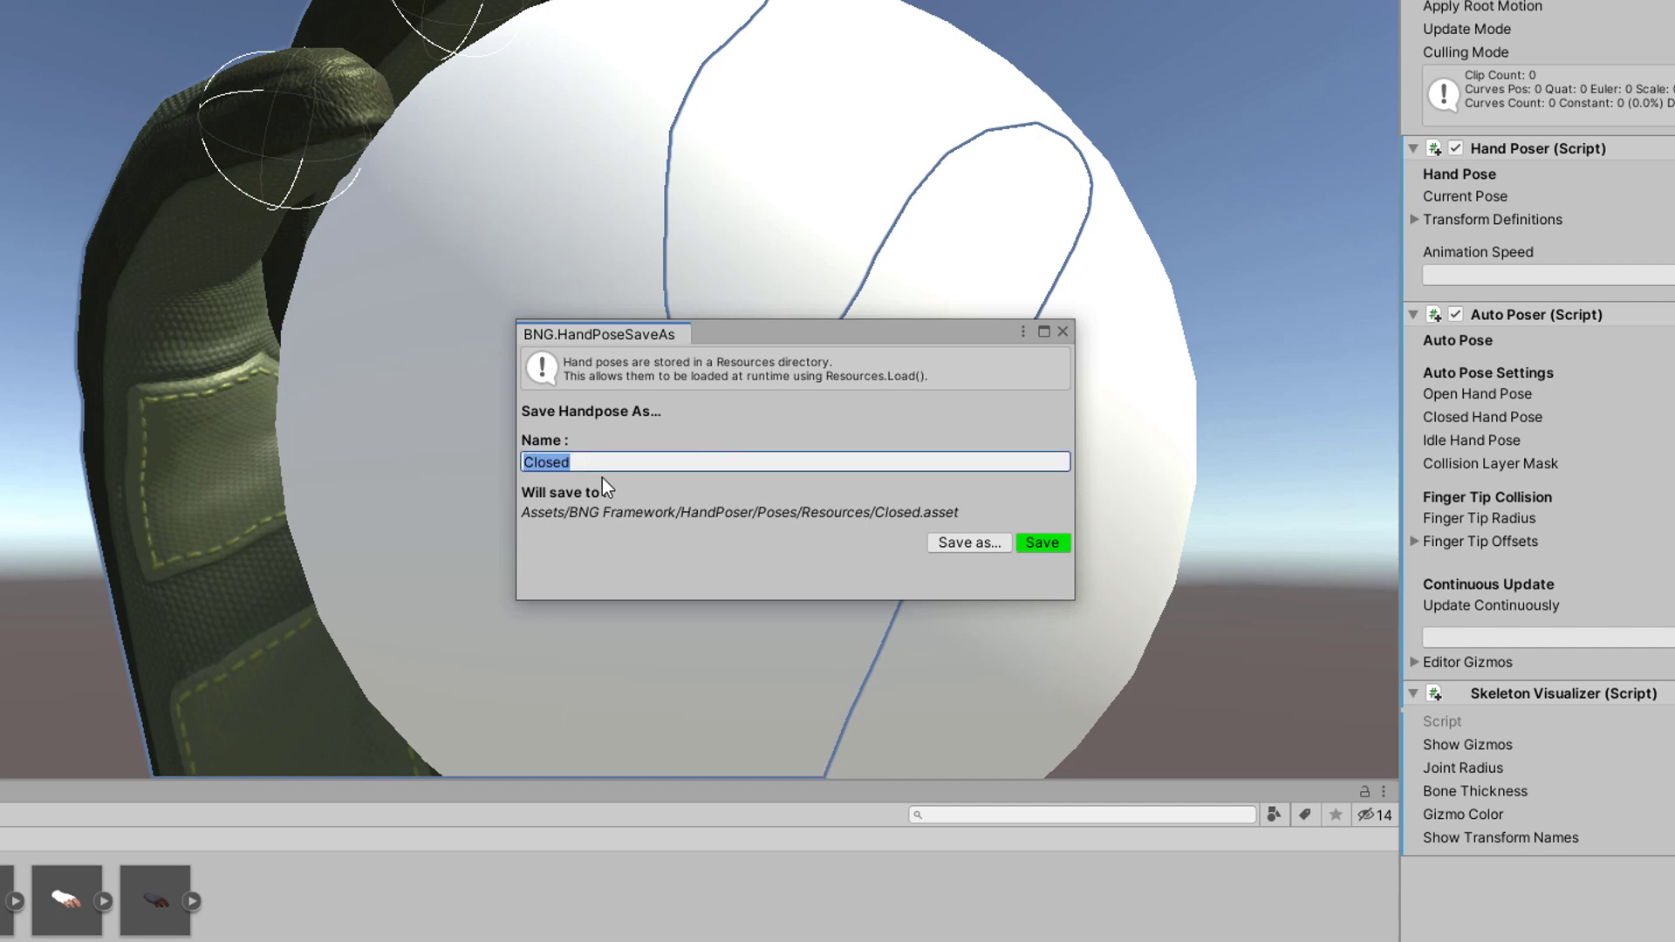
text(New Pose 1)
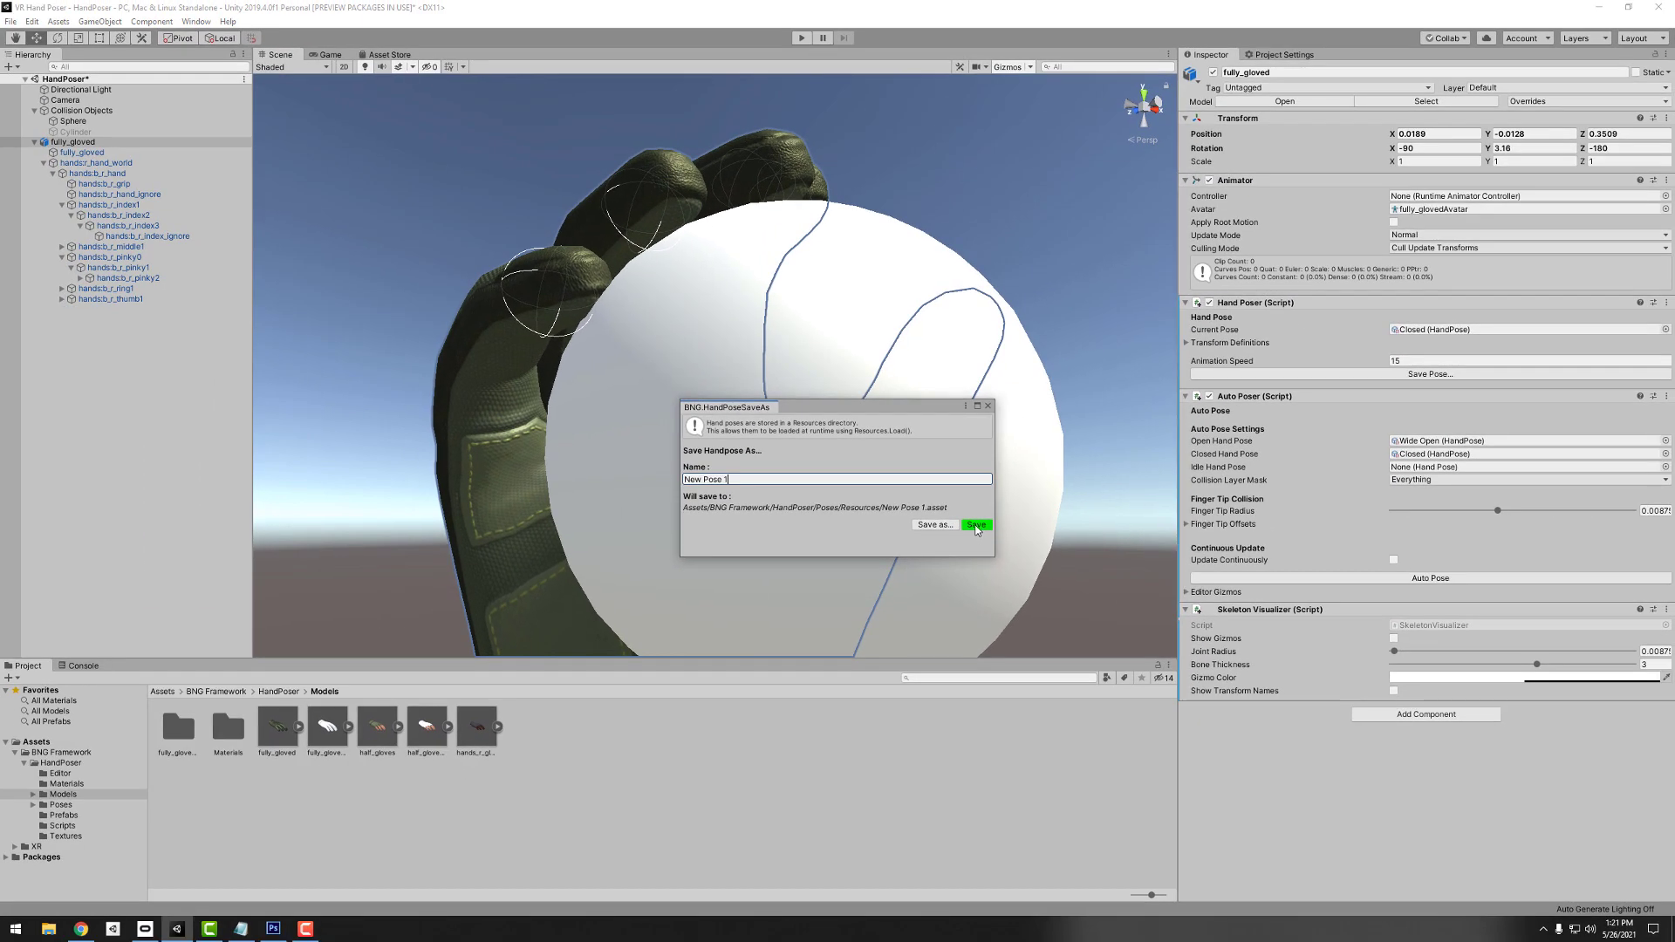
click(976, 525)
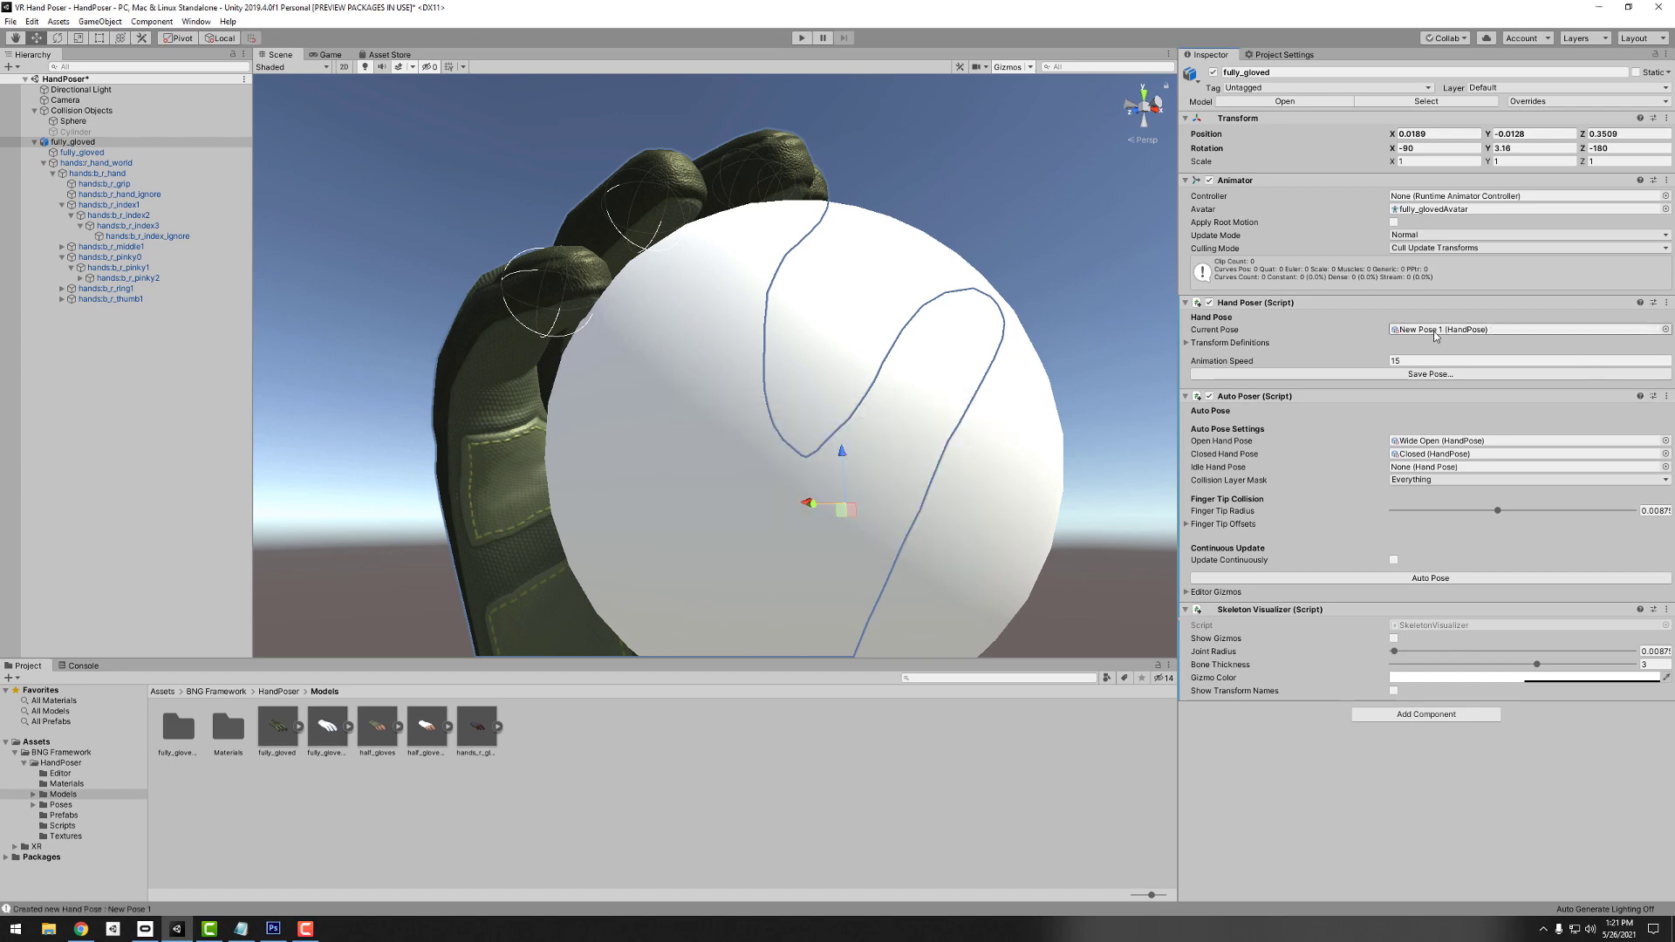
- Reopen the Save Pose window showing New Pose 1 and its Poses/Resources path
click(1397, 374)
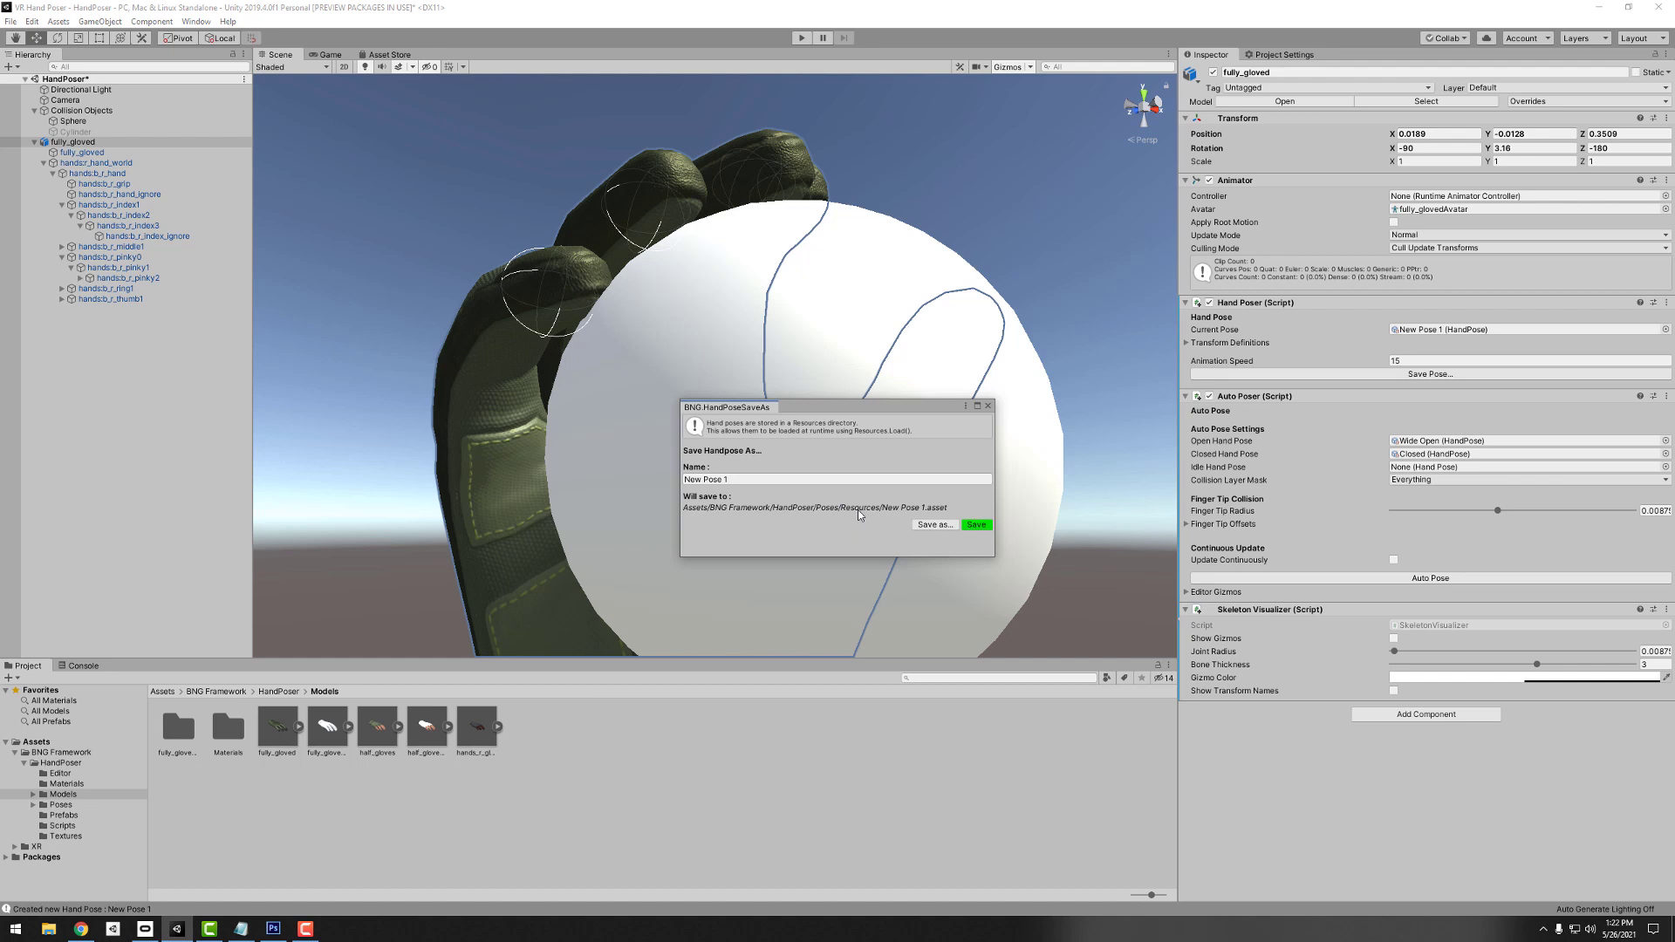
- Open New Pose 1 from Poses/Resources and expand its Joints and Wrist Joint
click(33, 805)
click(77, 815)
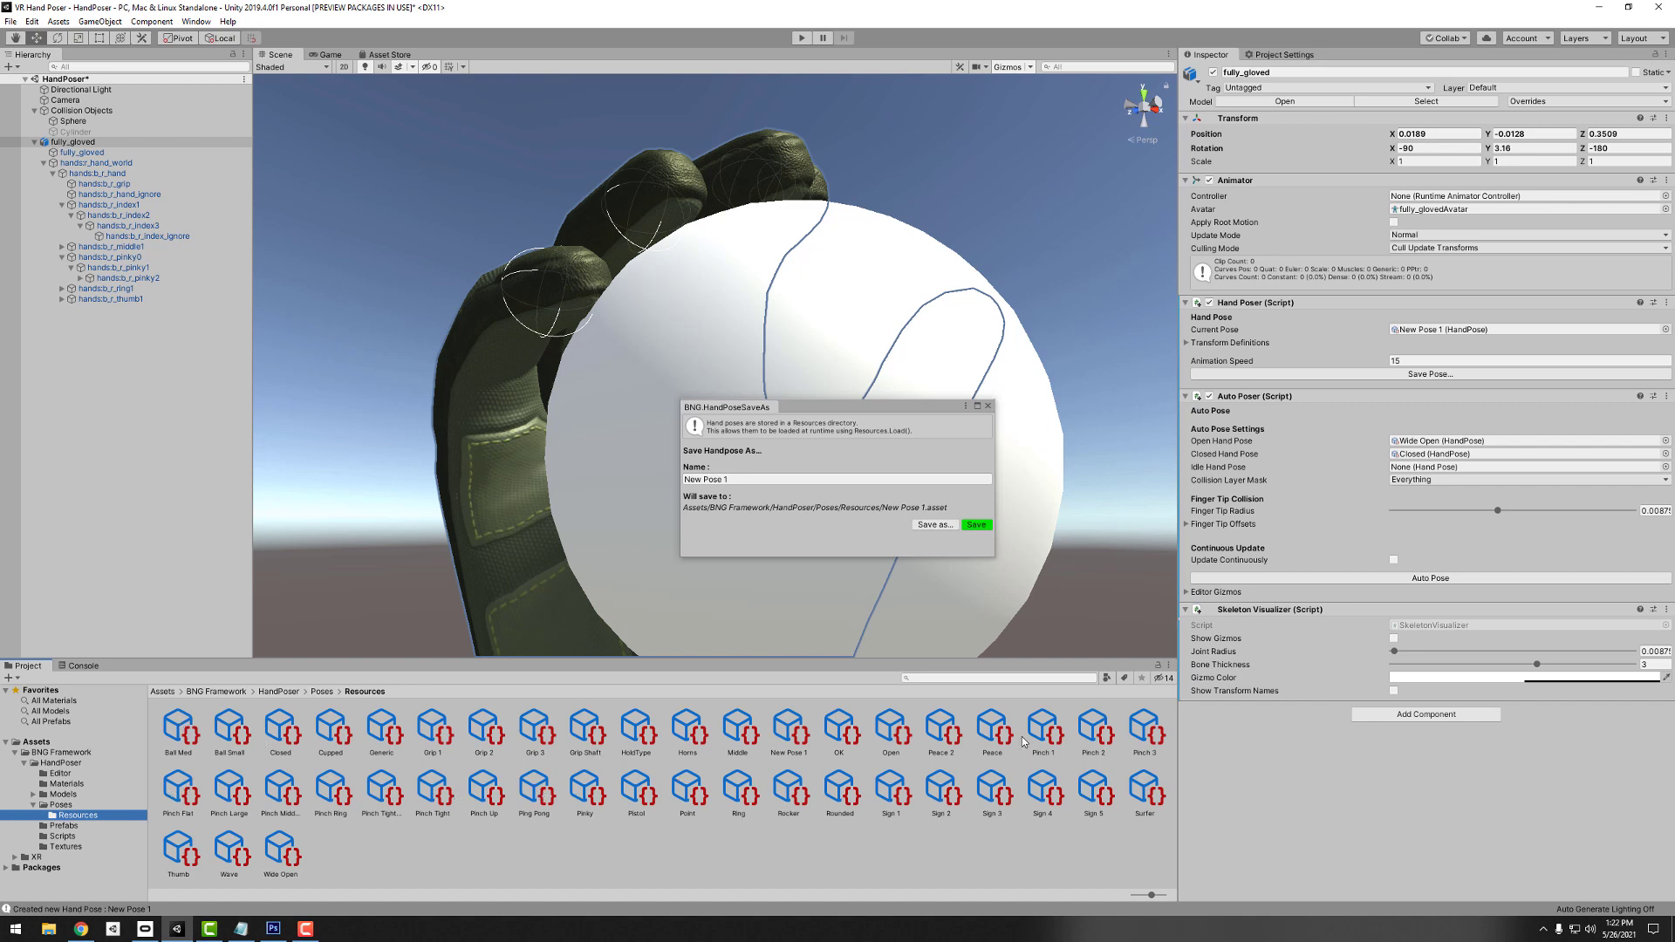
click(790, 731)
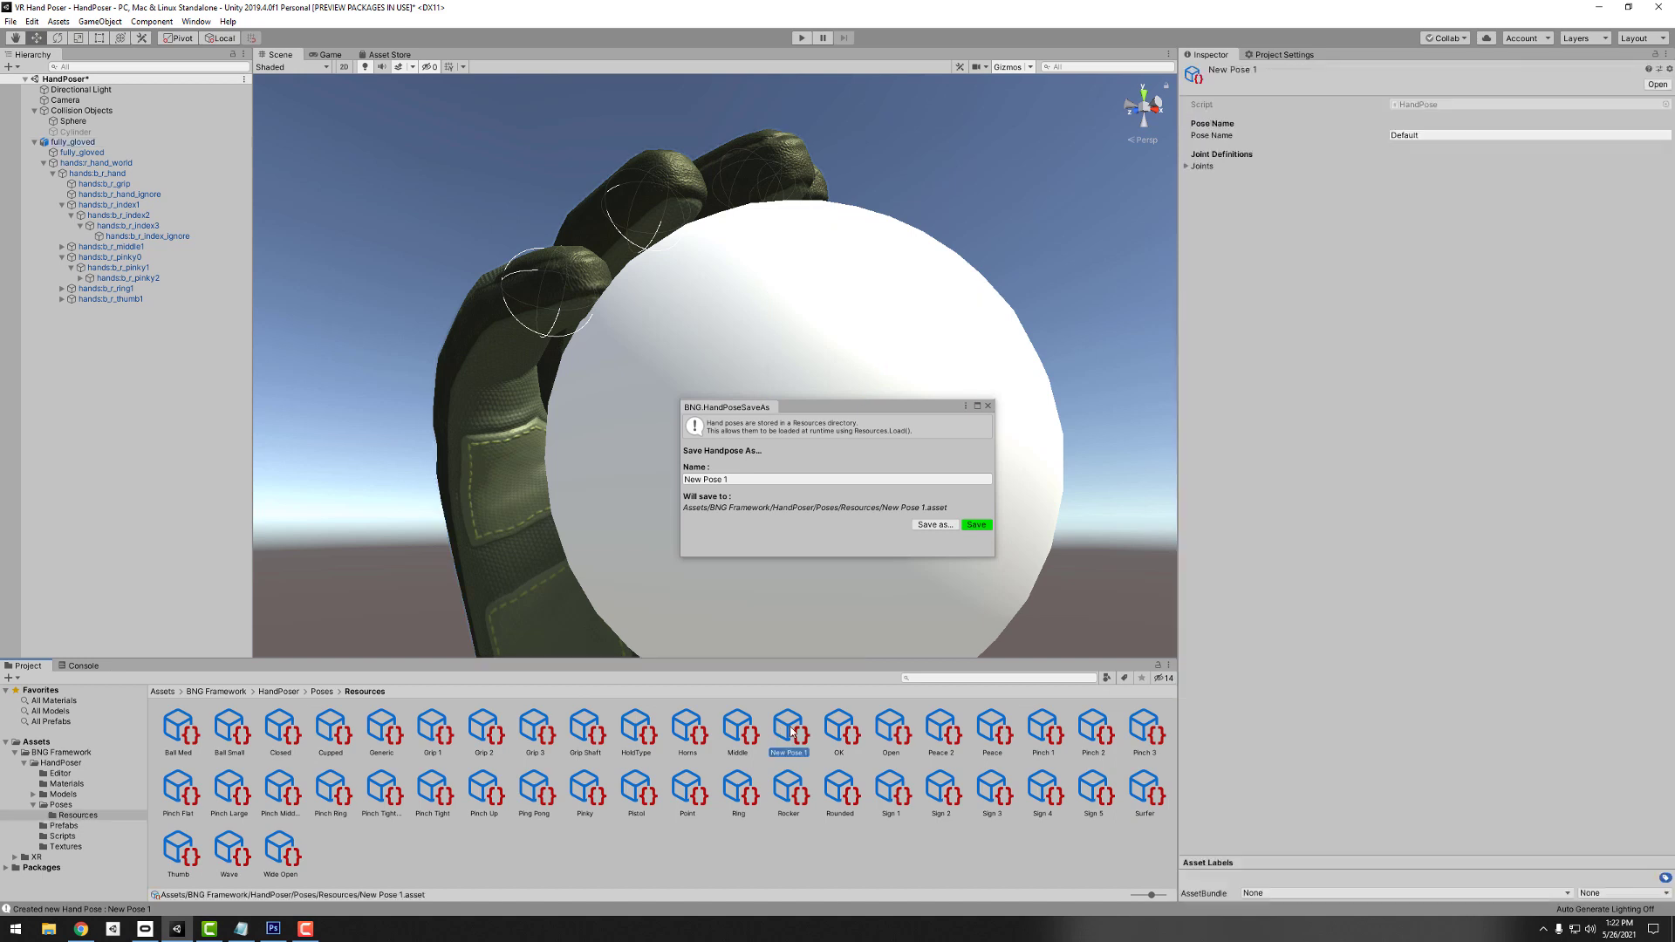
click(1186, 166)
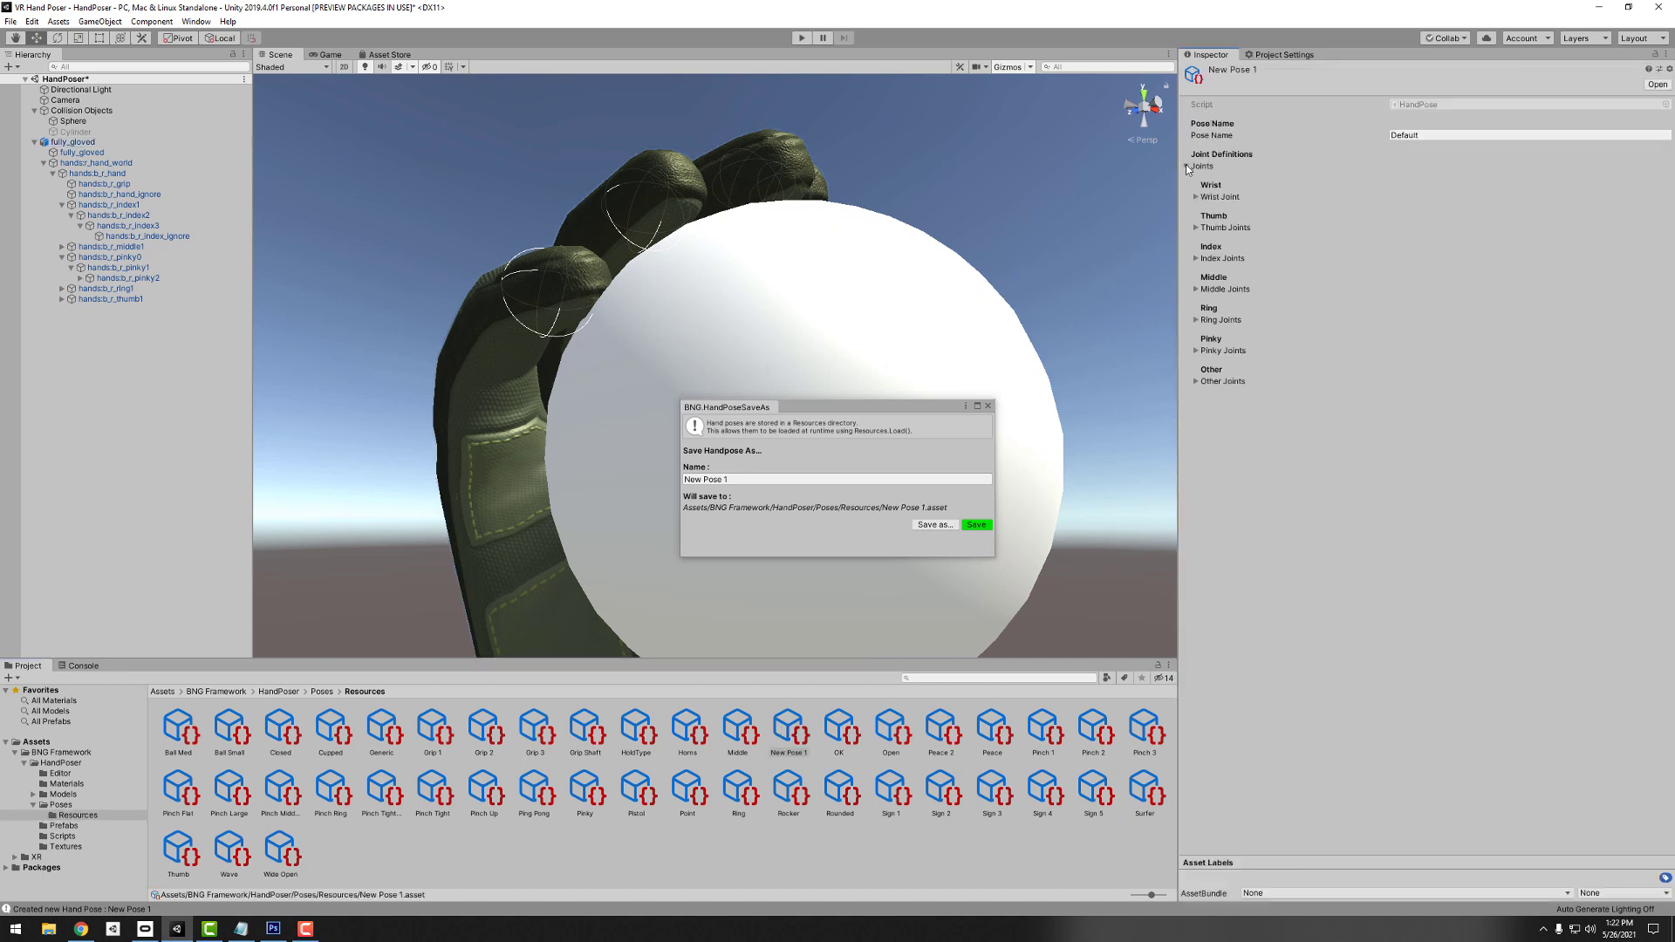
click(1196, 198)
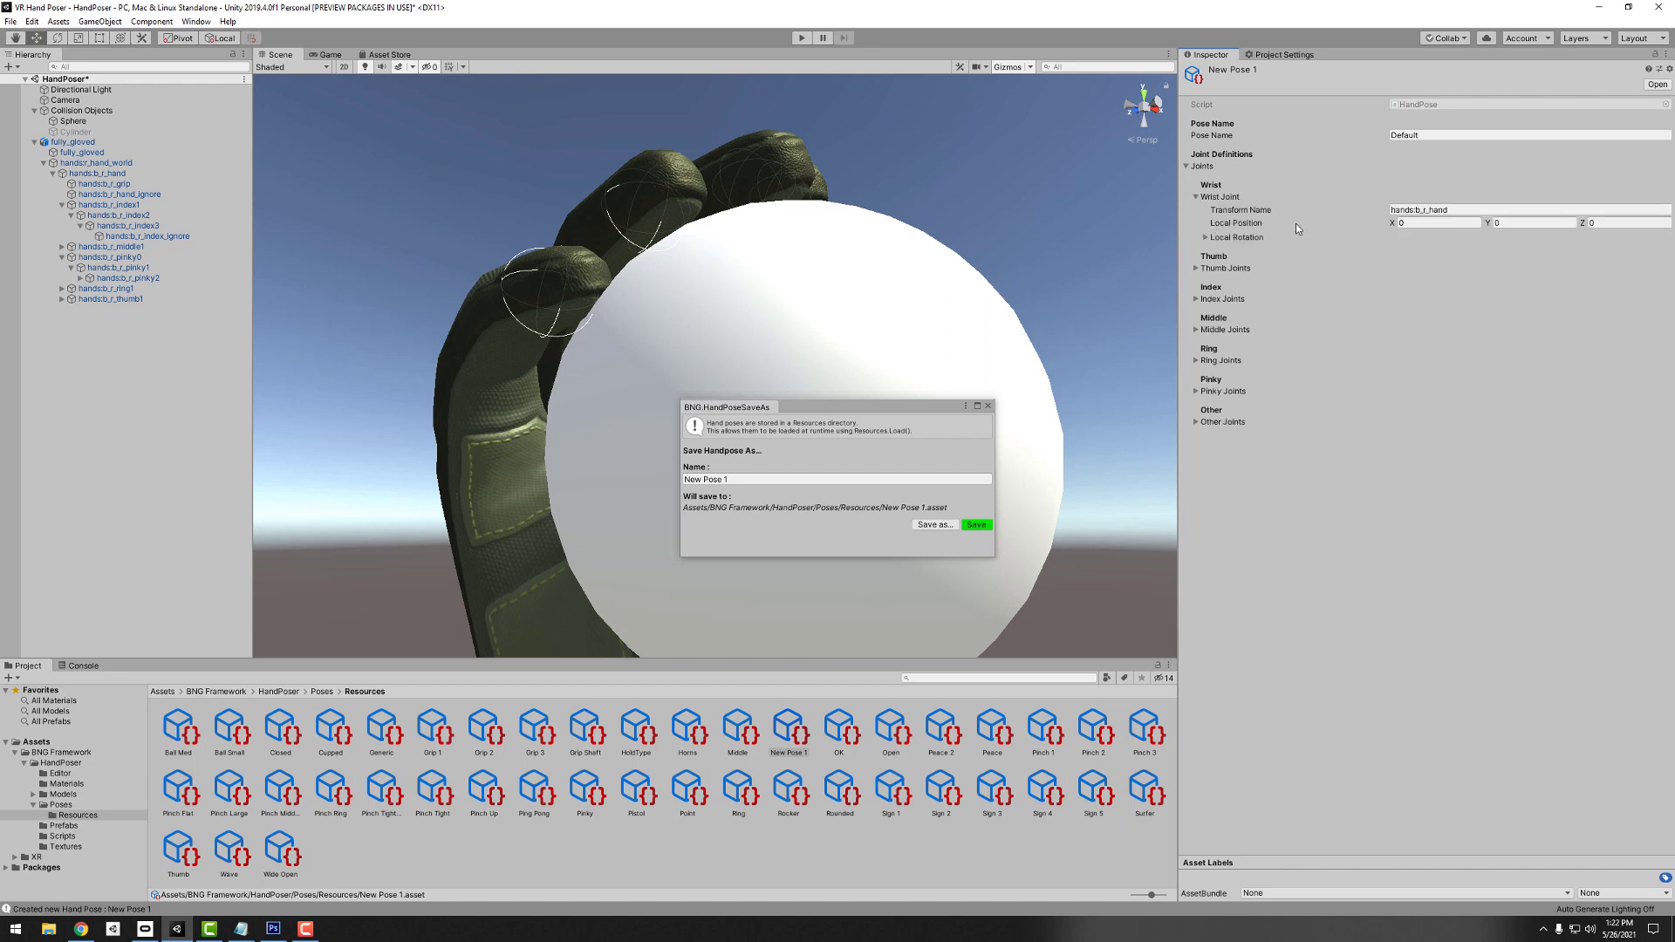
- Inspect New Pose 1's thumb joint values, then peek at its other and pinky joints
click(1195, 269)
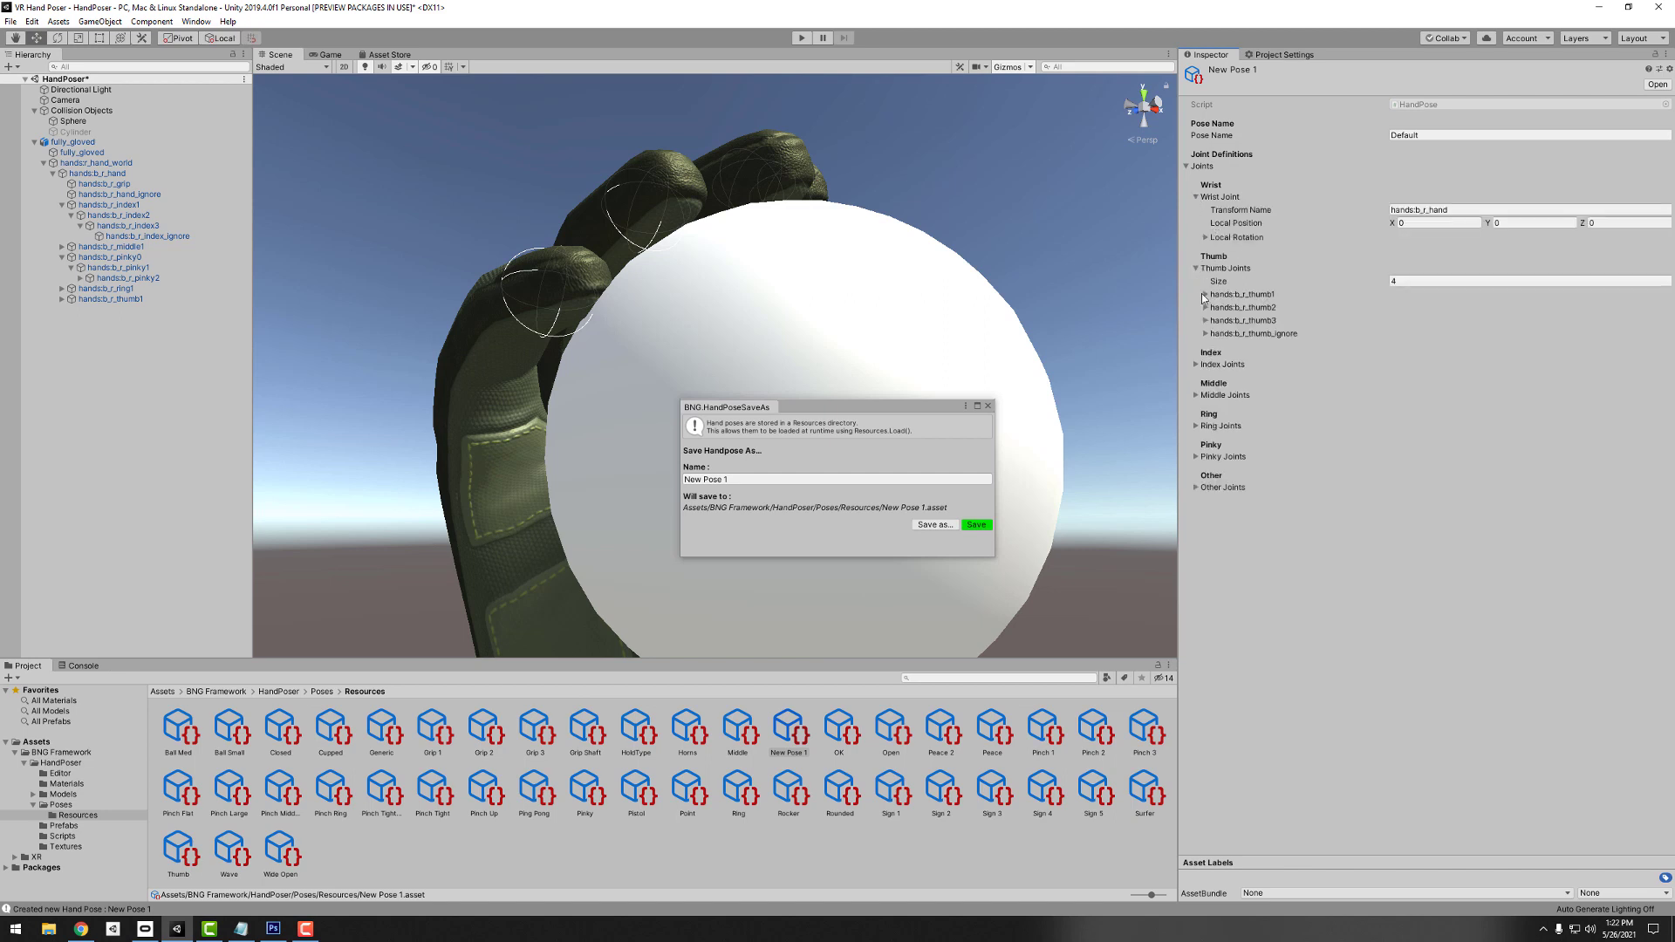
click(1204, 295)
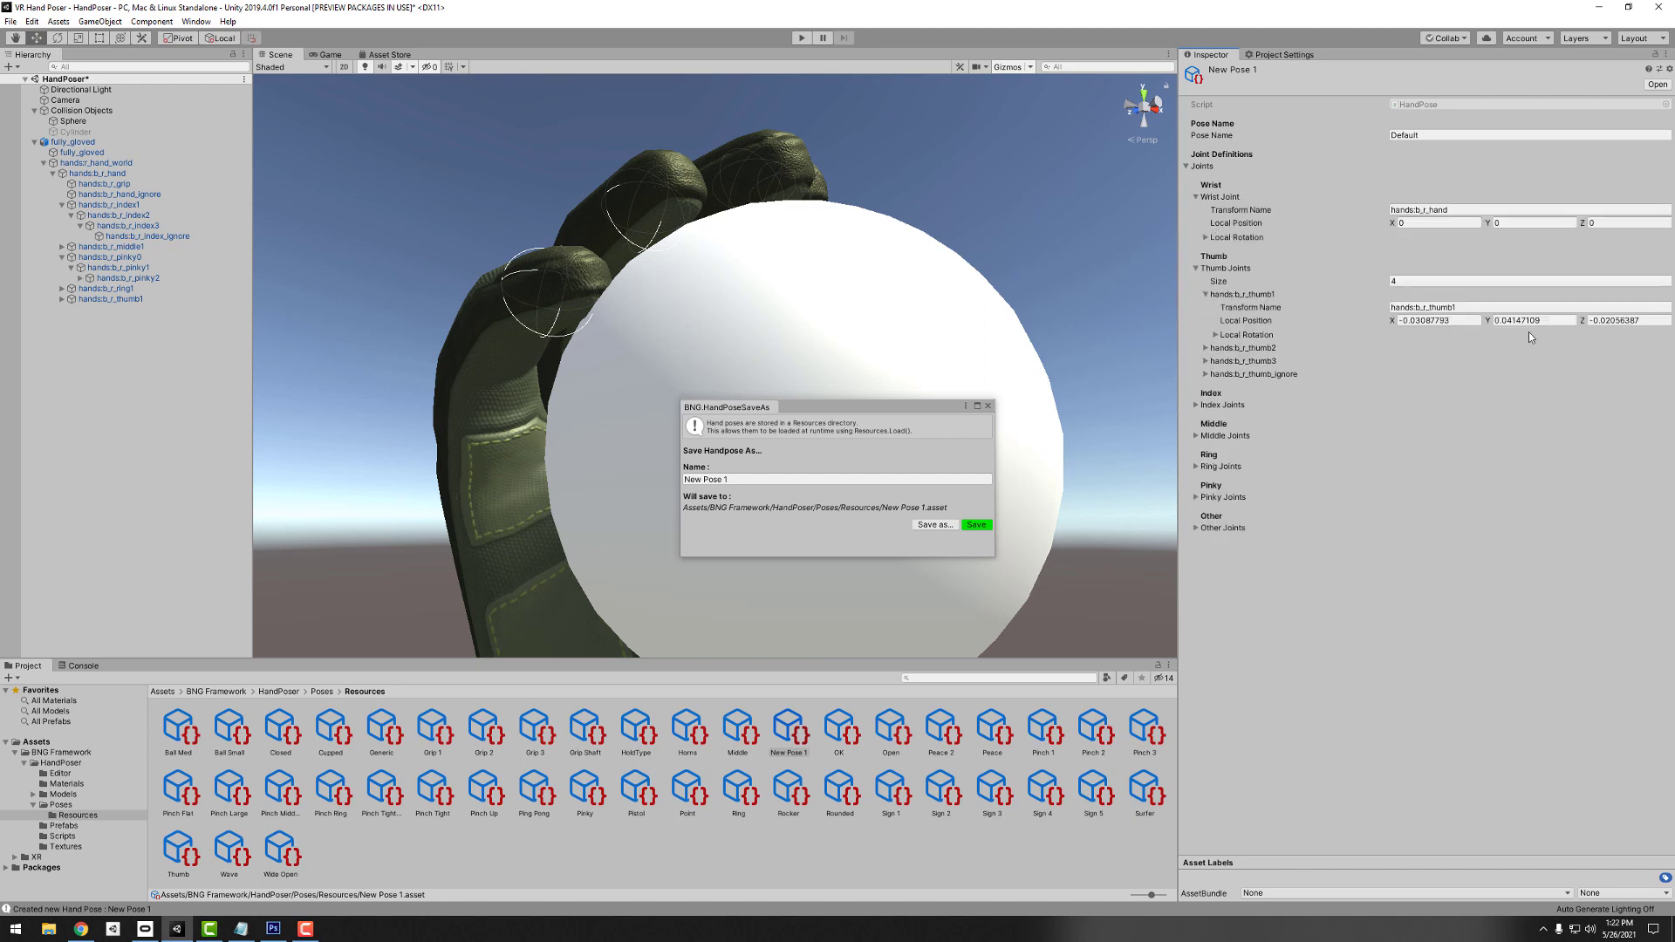
click(1197, 269)
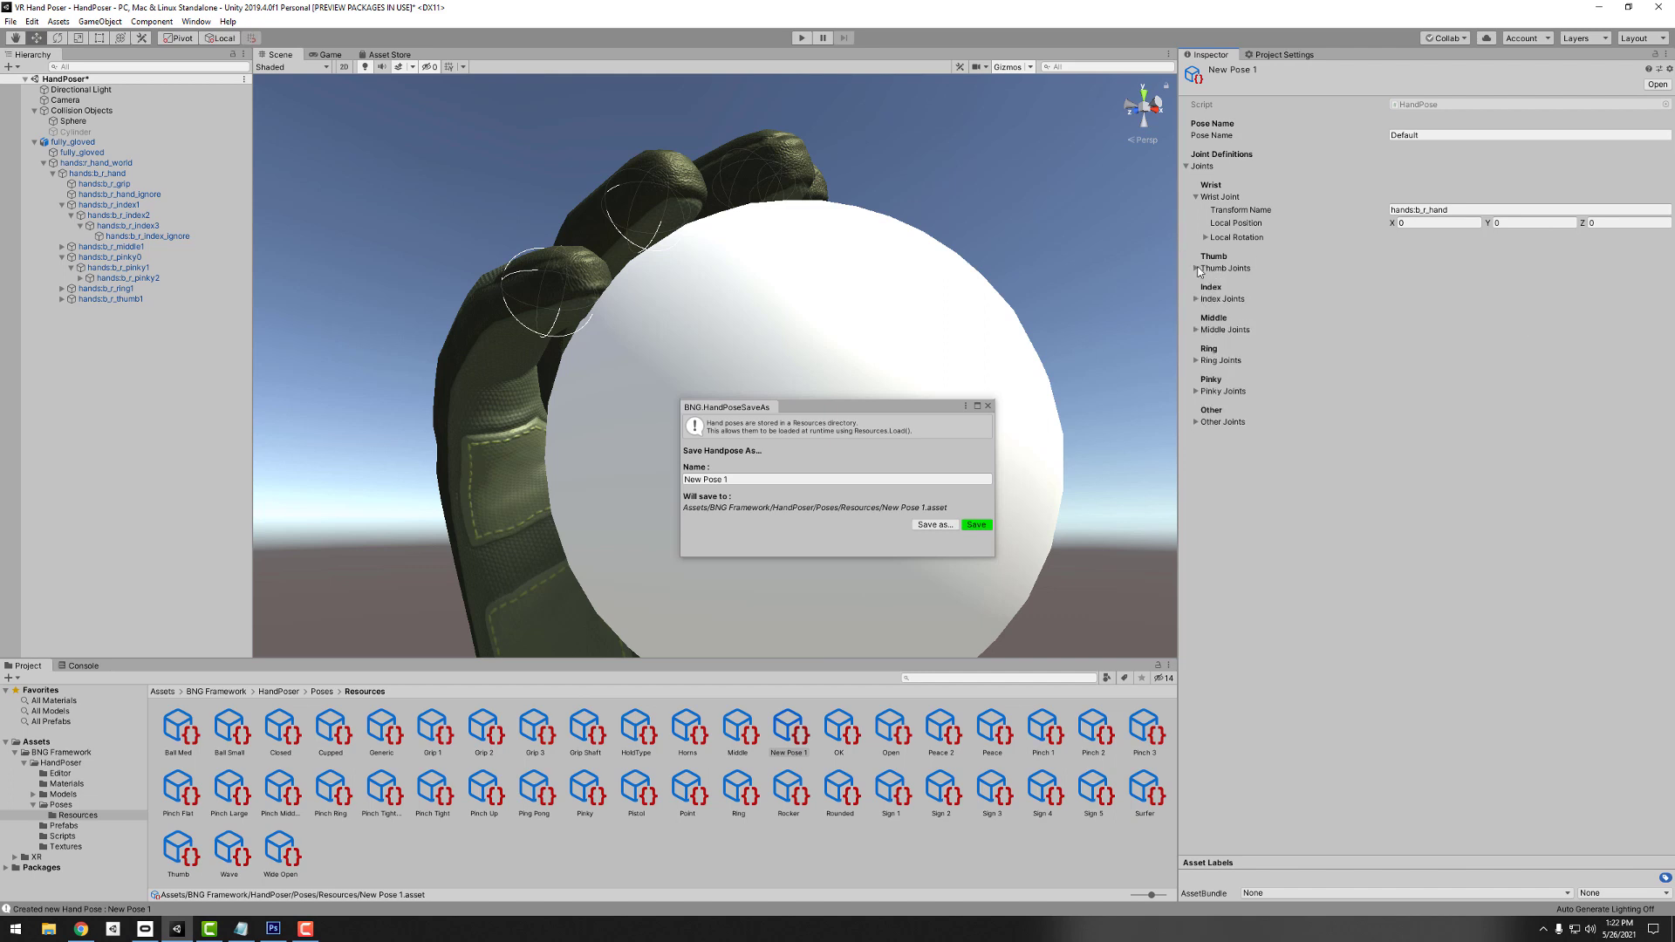
click(1194, 422)
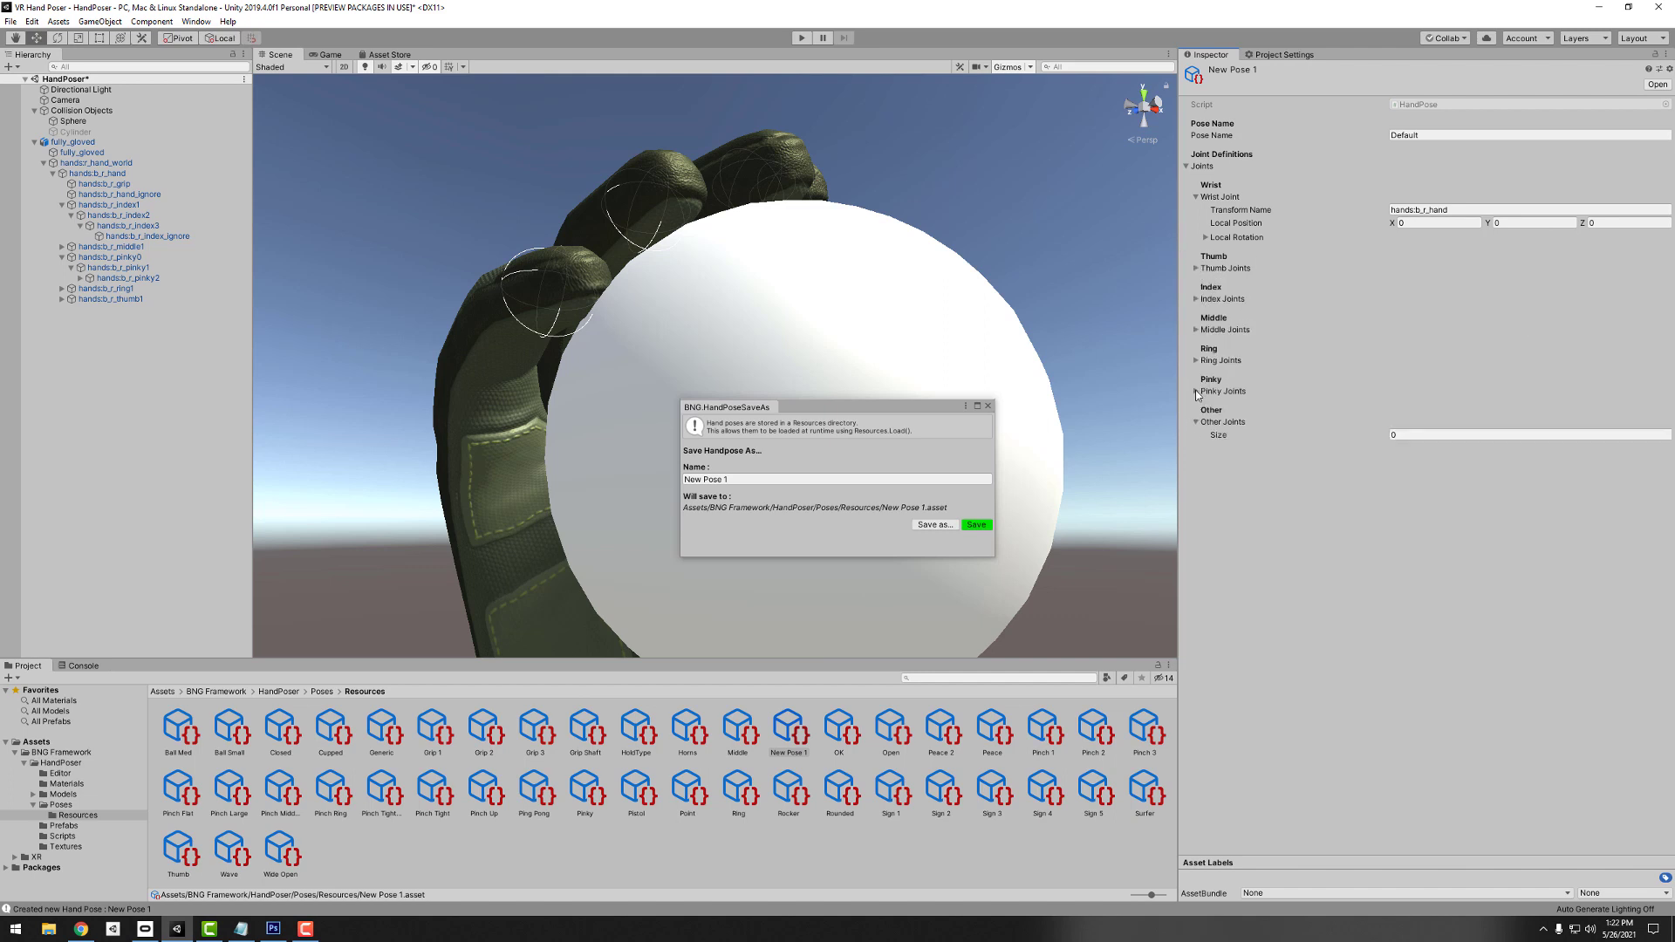
click(1196, 392)
click(1196, 391)
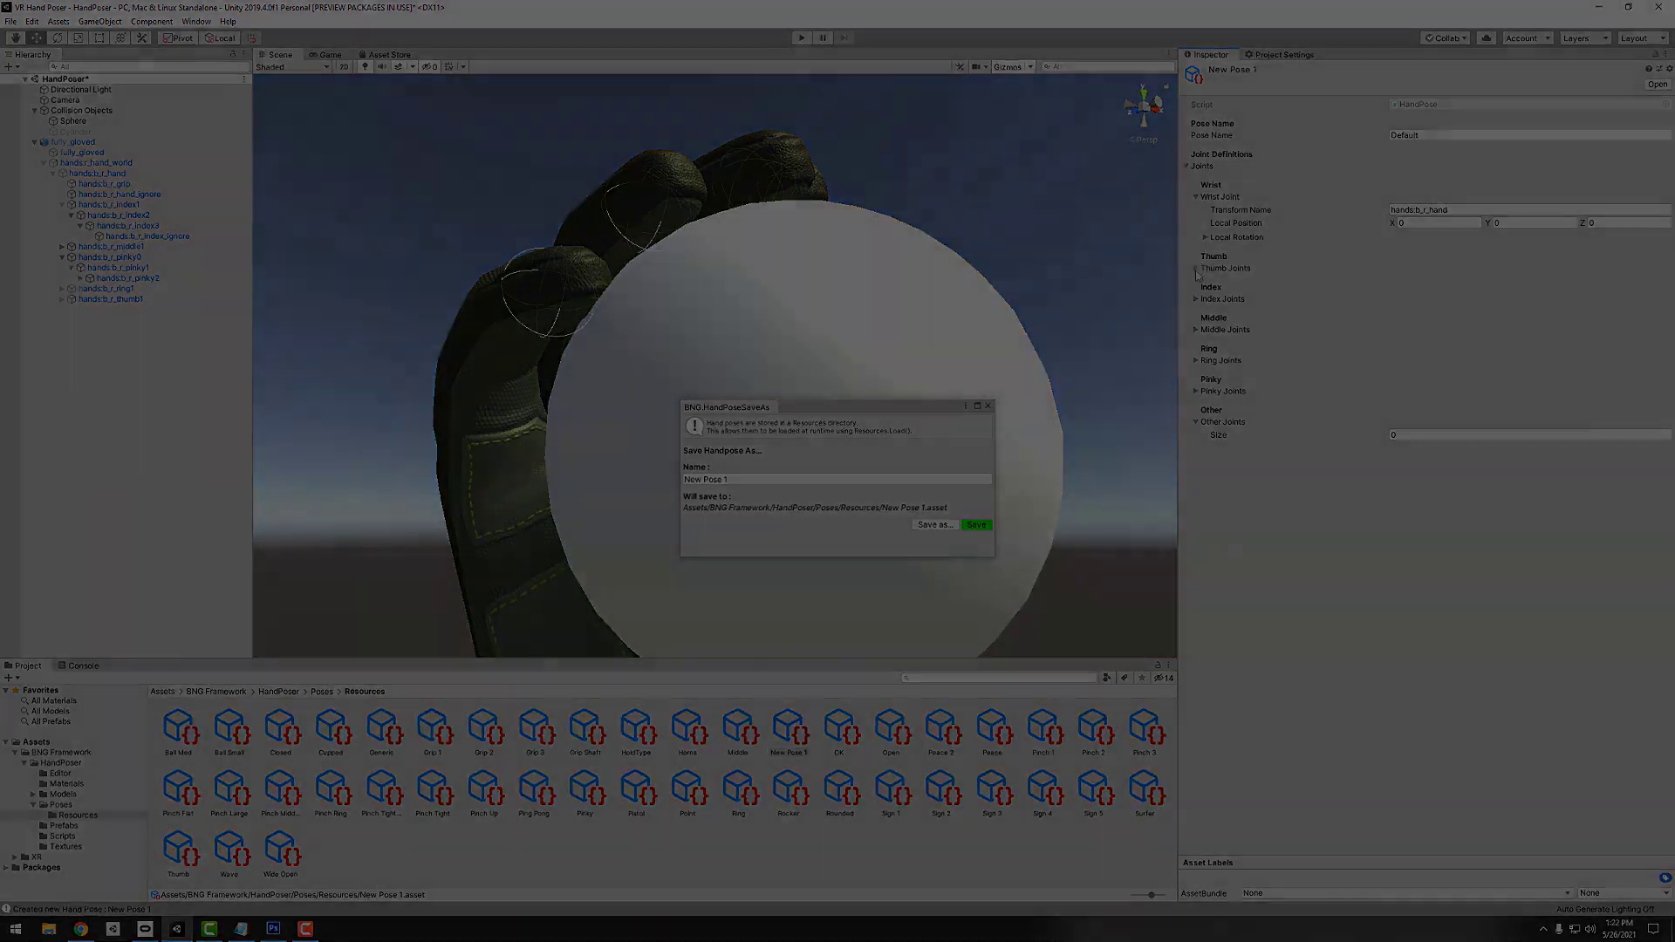
- Expand New Pose 1's thumb joints again
click(1197, 268)
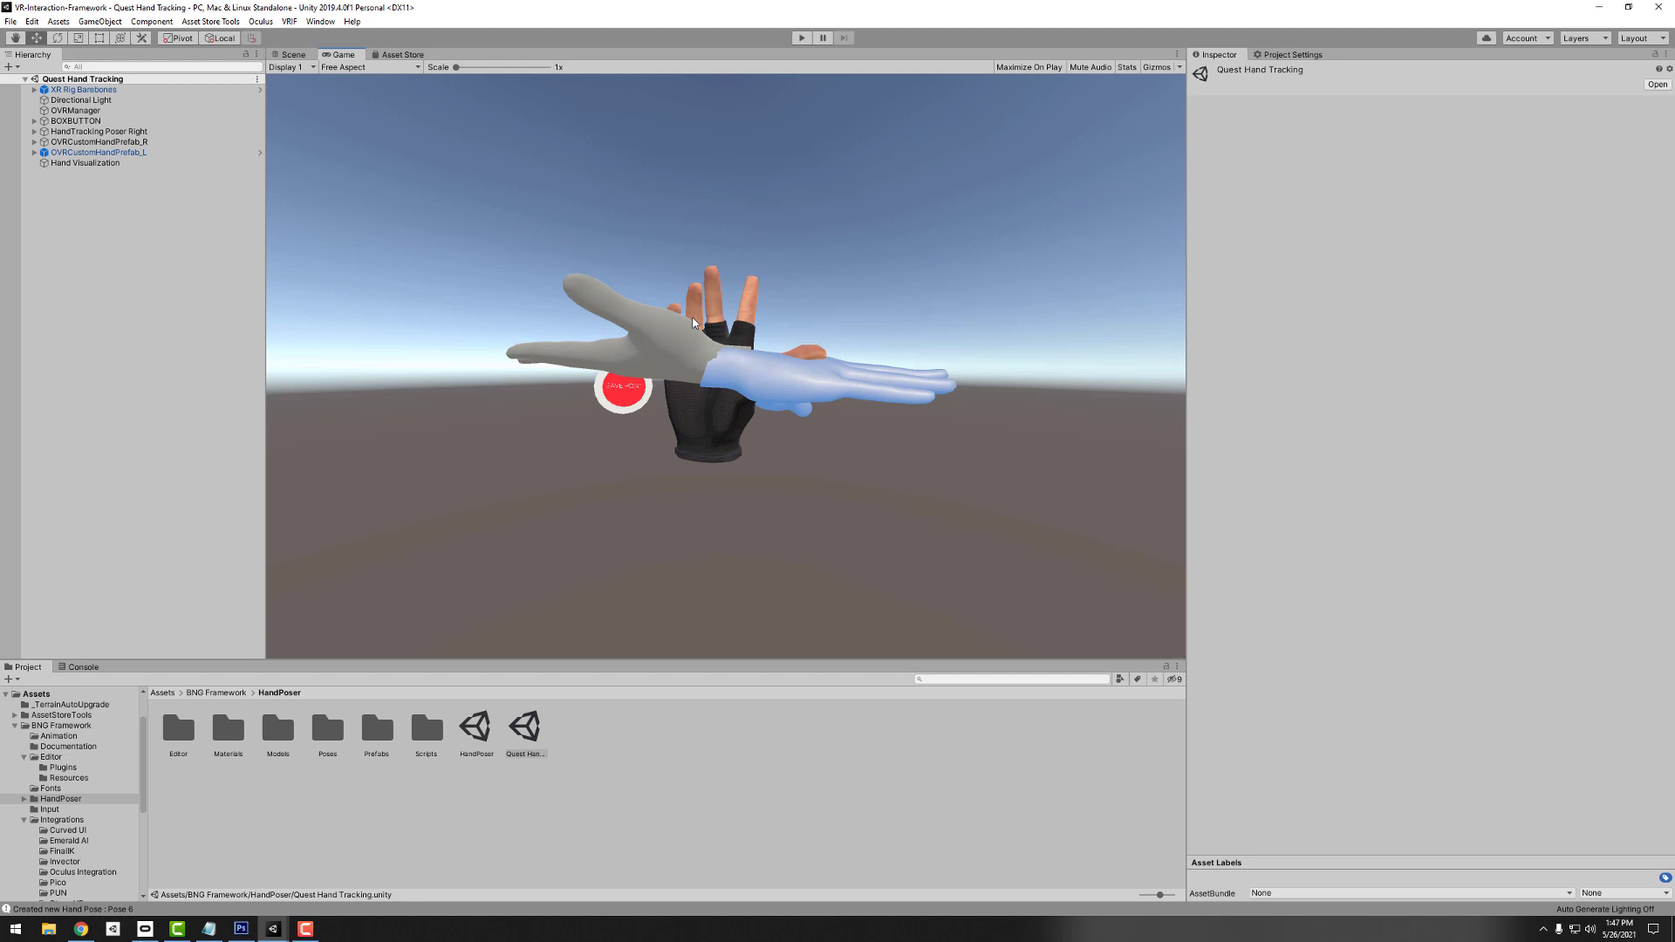
- View the Oculus Integration store page, then return to the hands' Game view
click(404, 55)
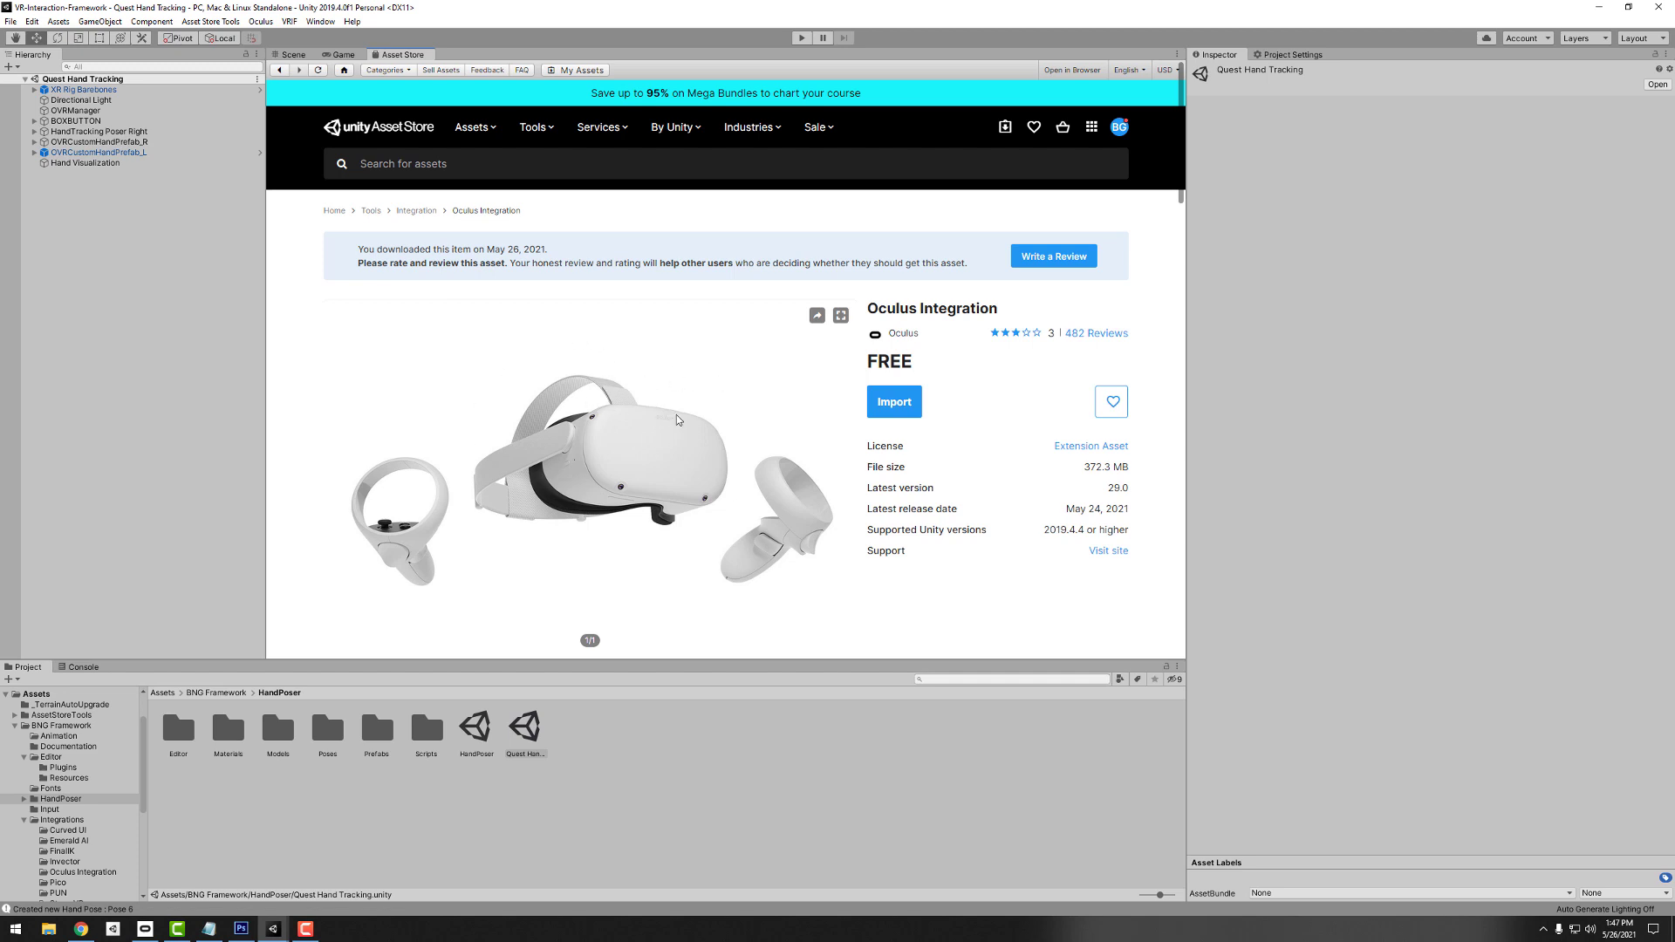
click(341, 55)
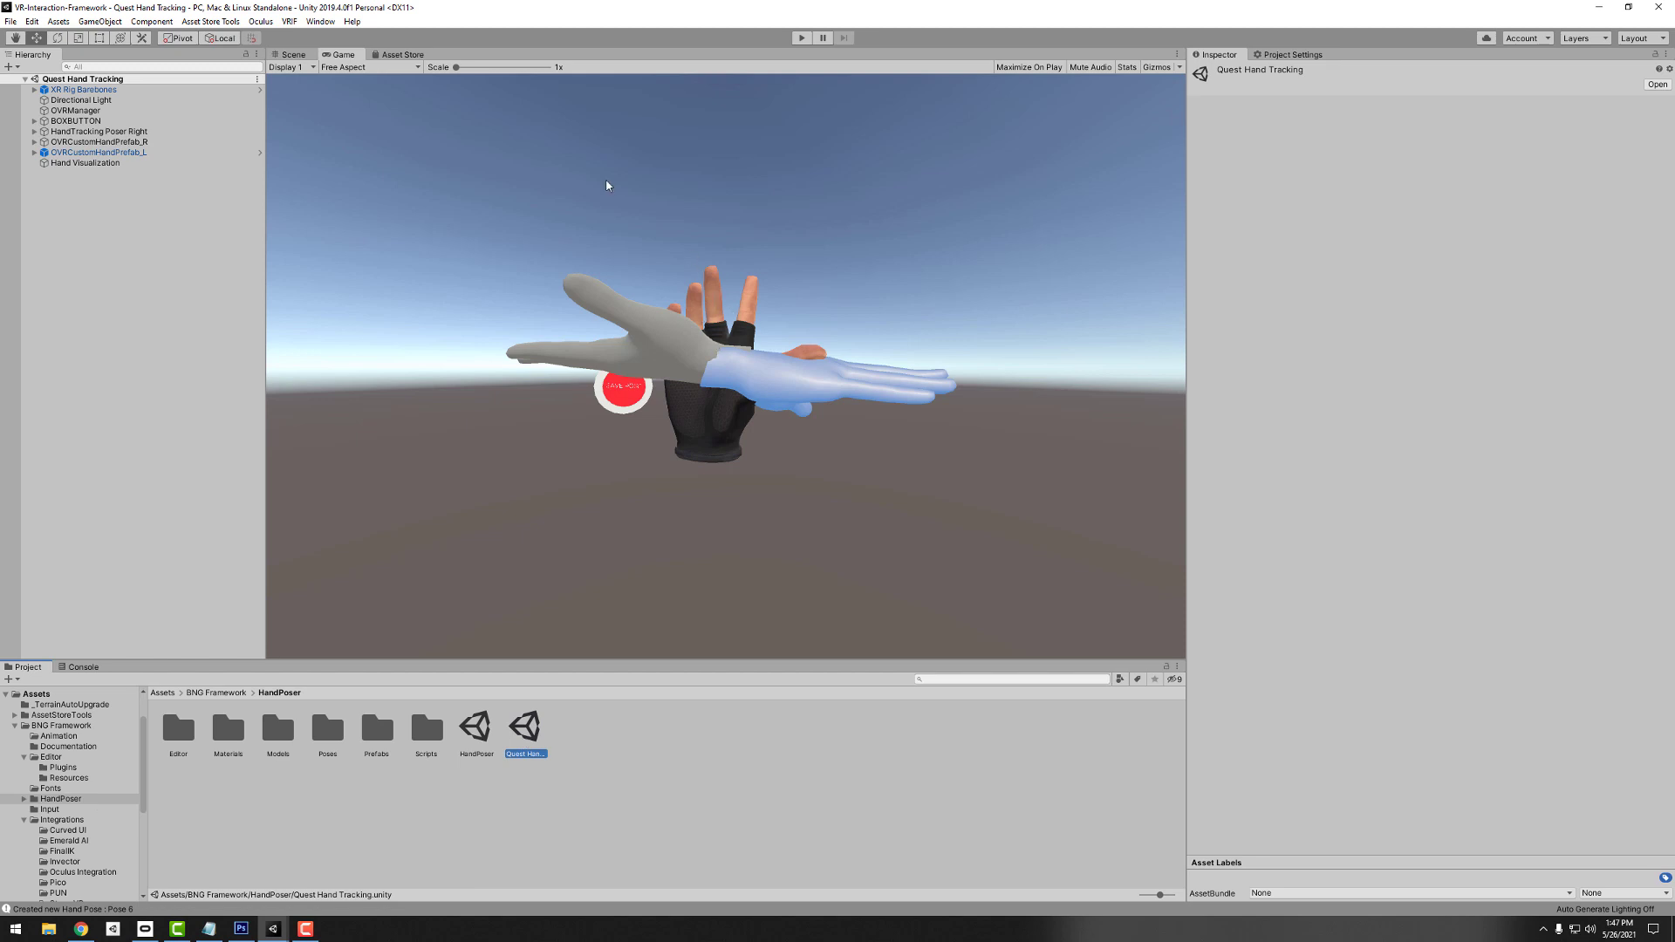
click(802, 38)
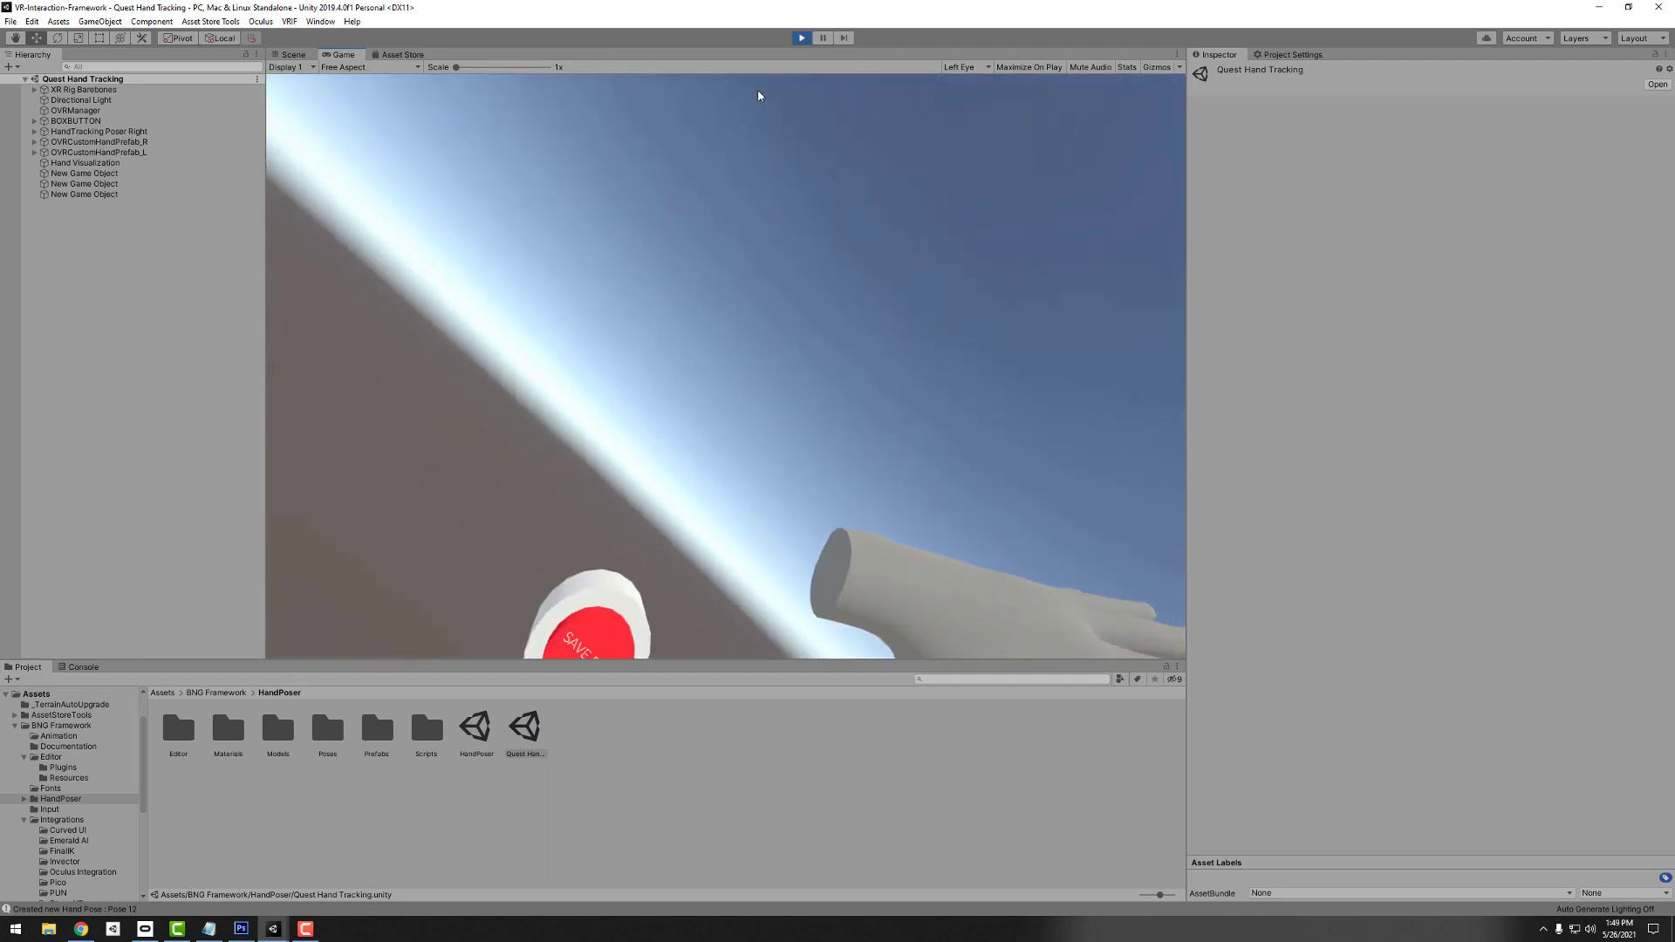
click(802, 37)
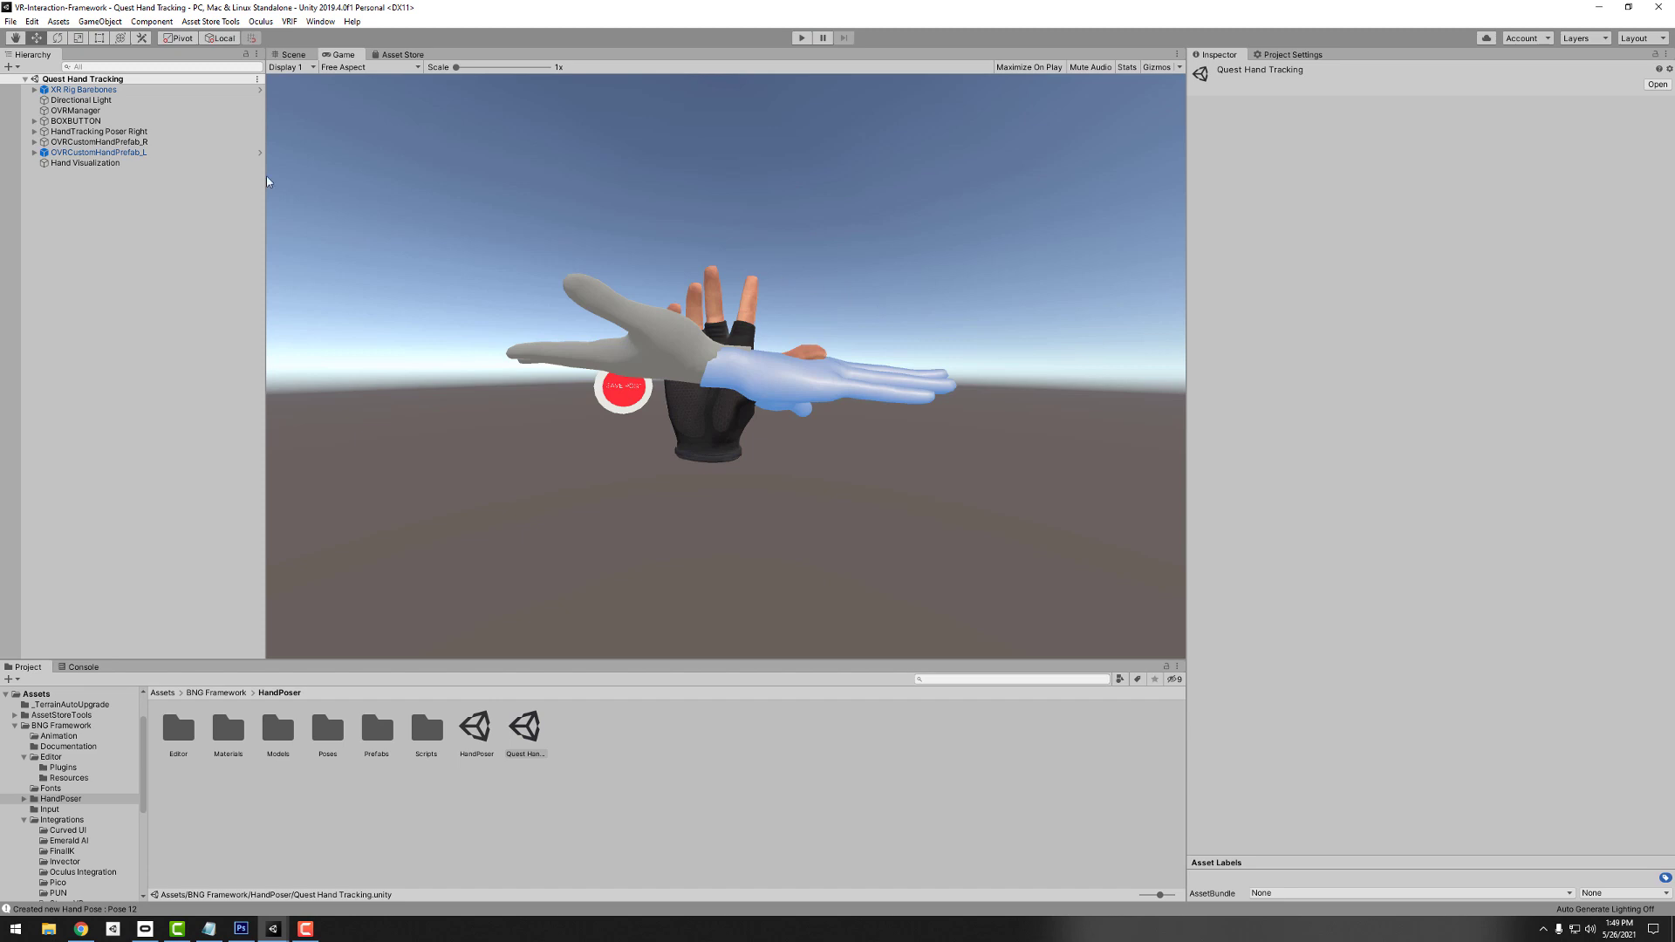
- Select HandTracking Poser Right, then the NEW Hand glove, and show its Bone Mapping
click(148, 133)
click(294, 54)
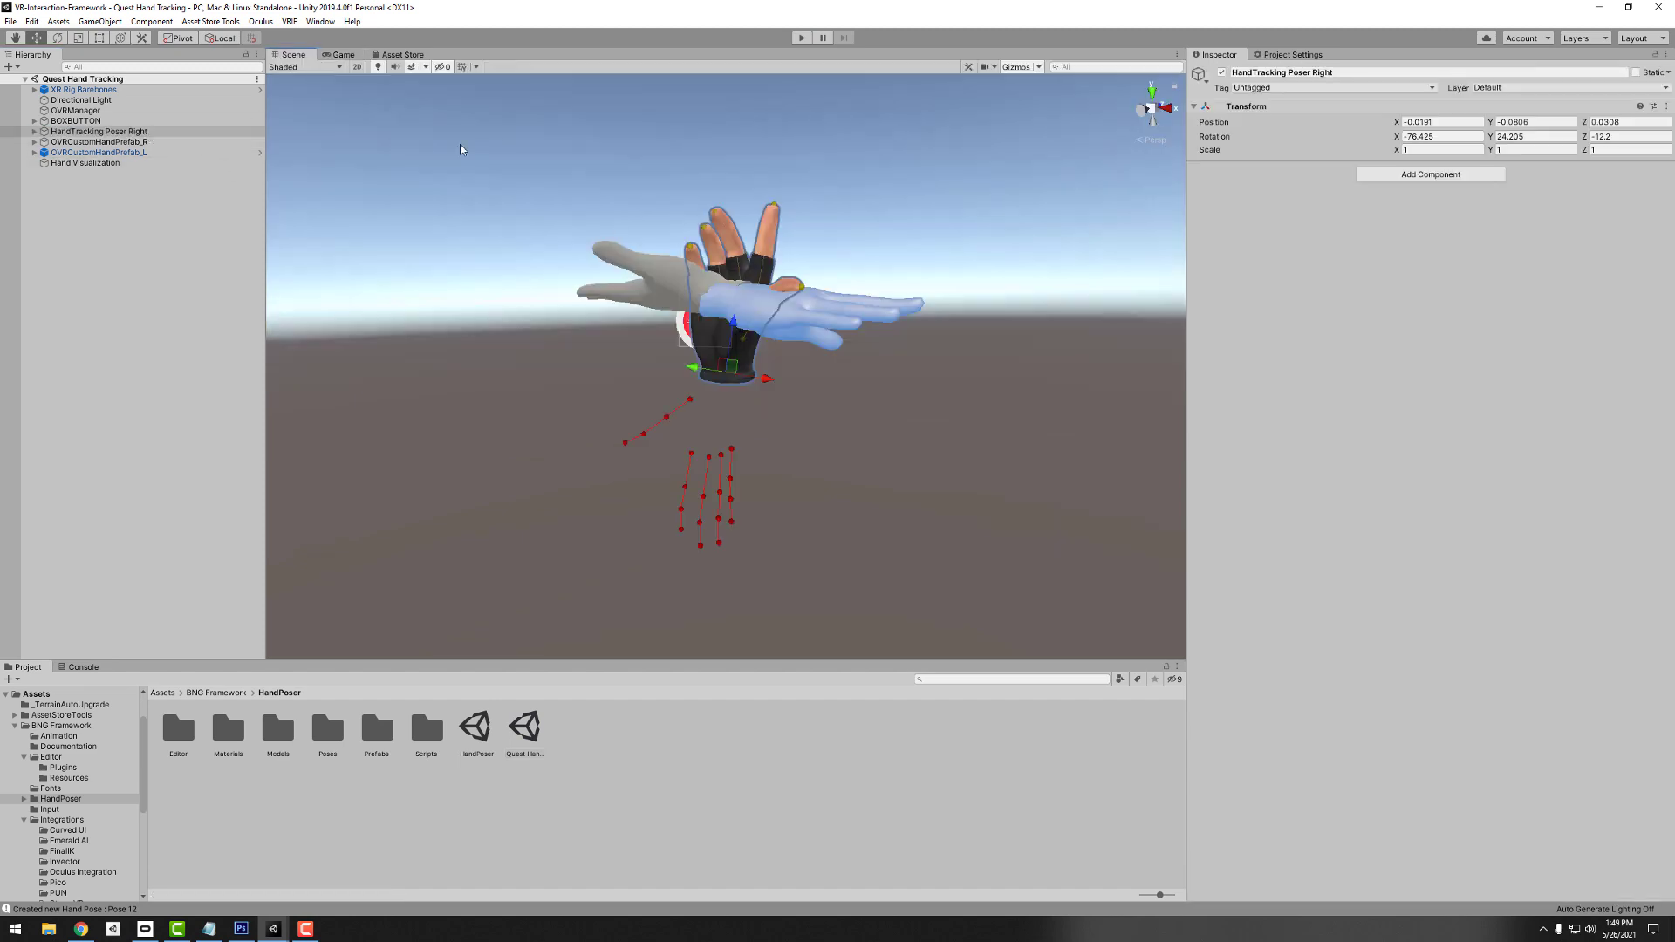
click(728, 239)
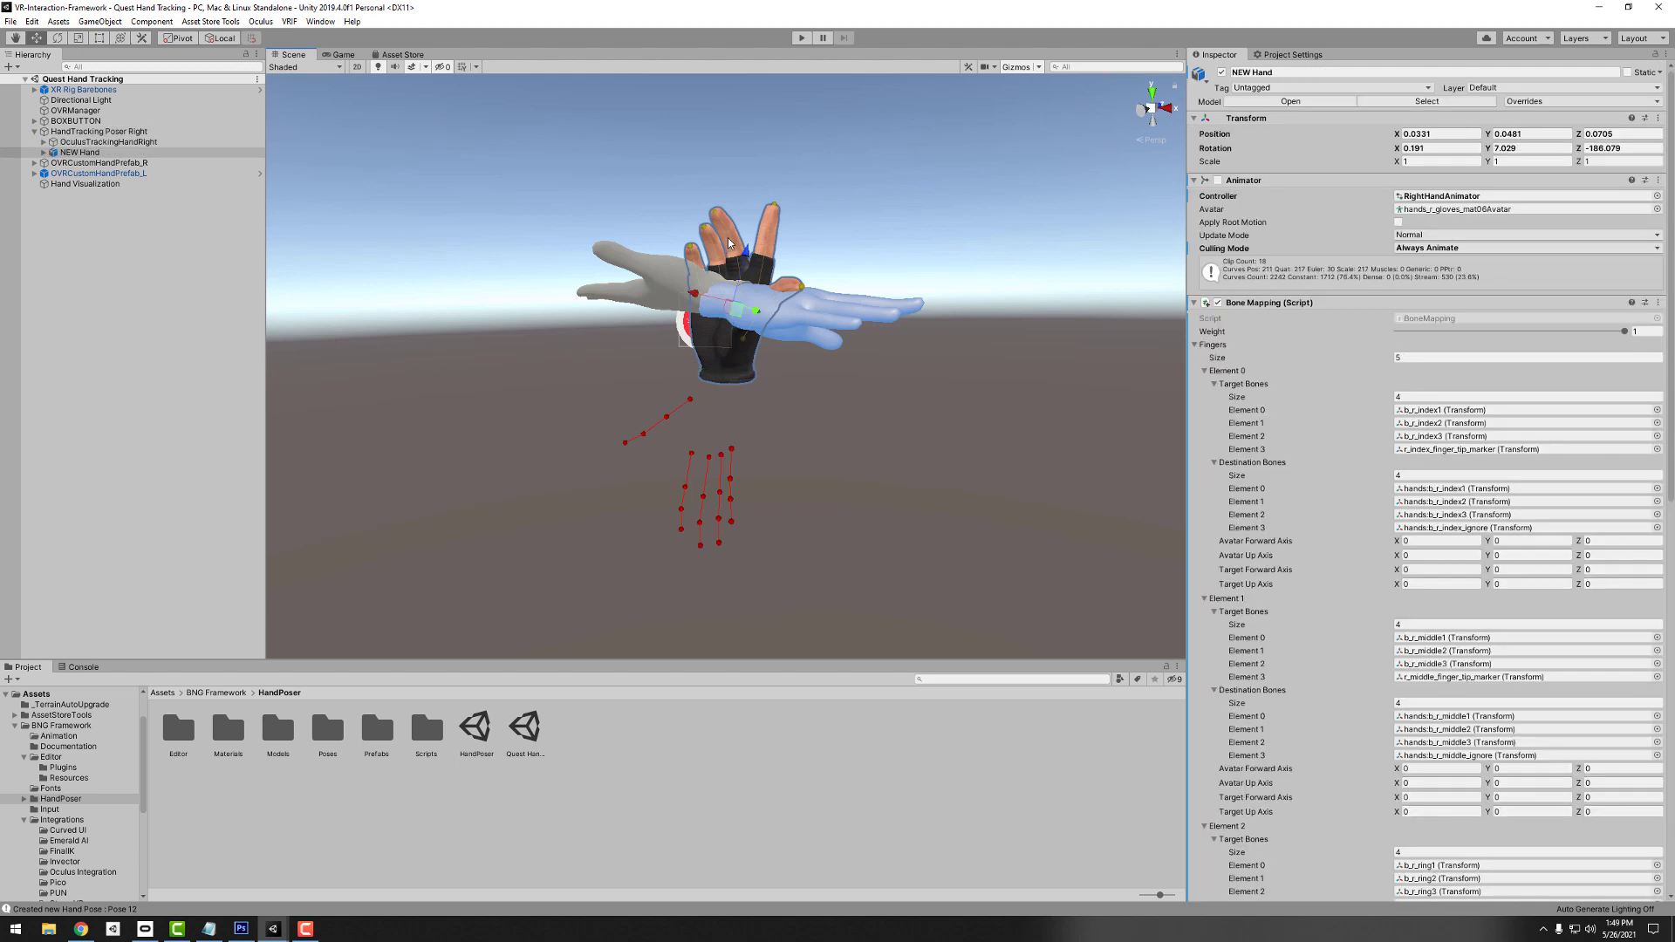
click(1194, 303)
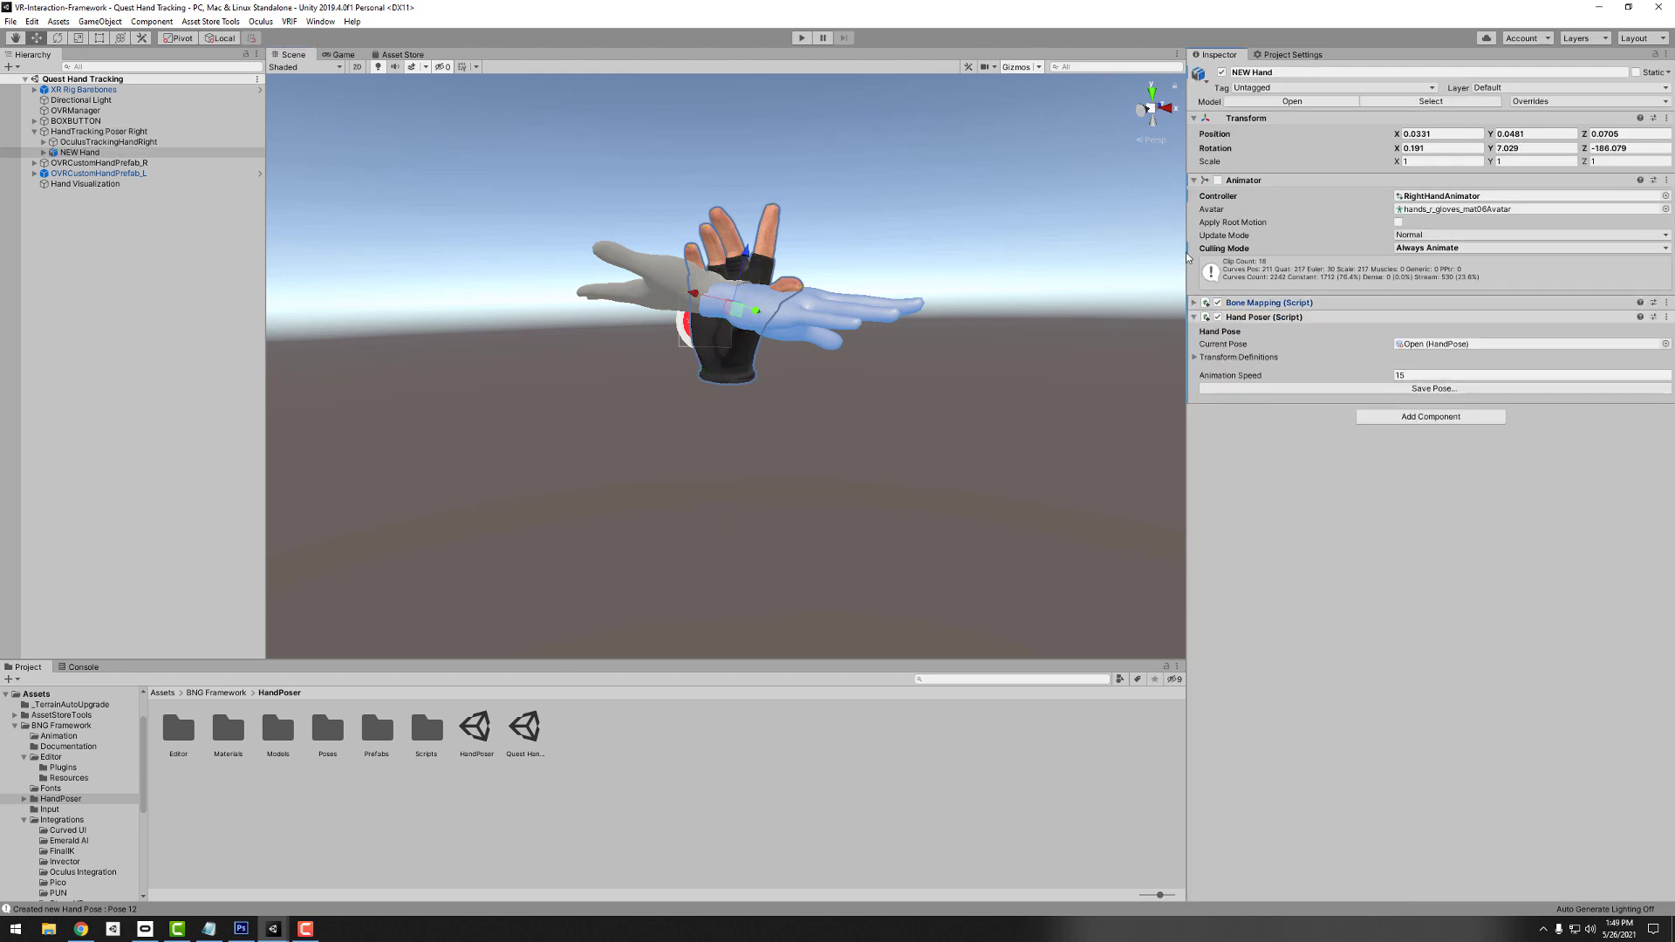
click(1193, 303)
- Collapse all finger bone lists except the index finger's Element 0 and locate b_r_index1
click(1205, 370)
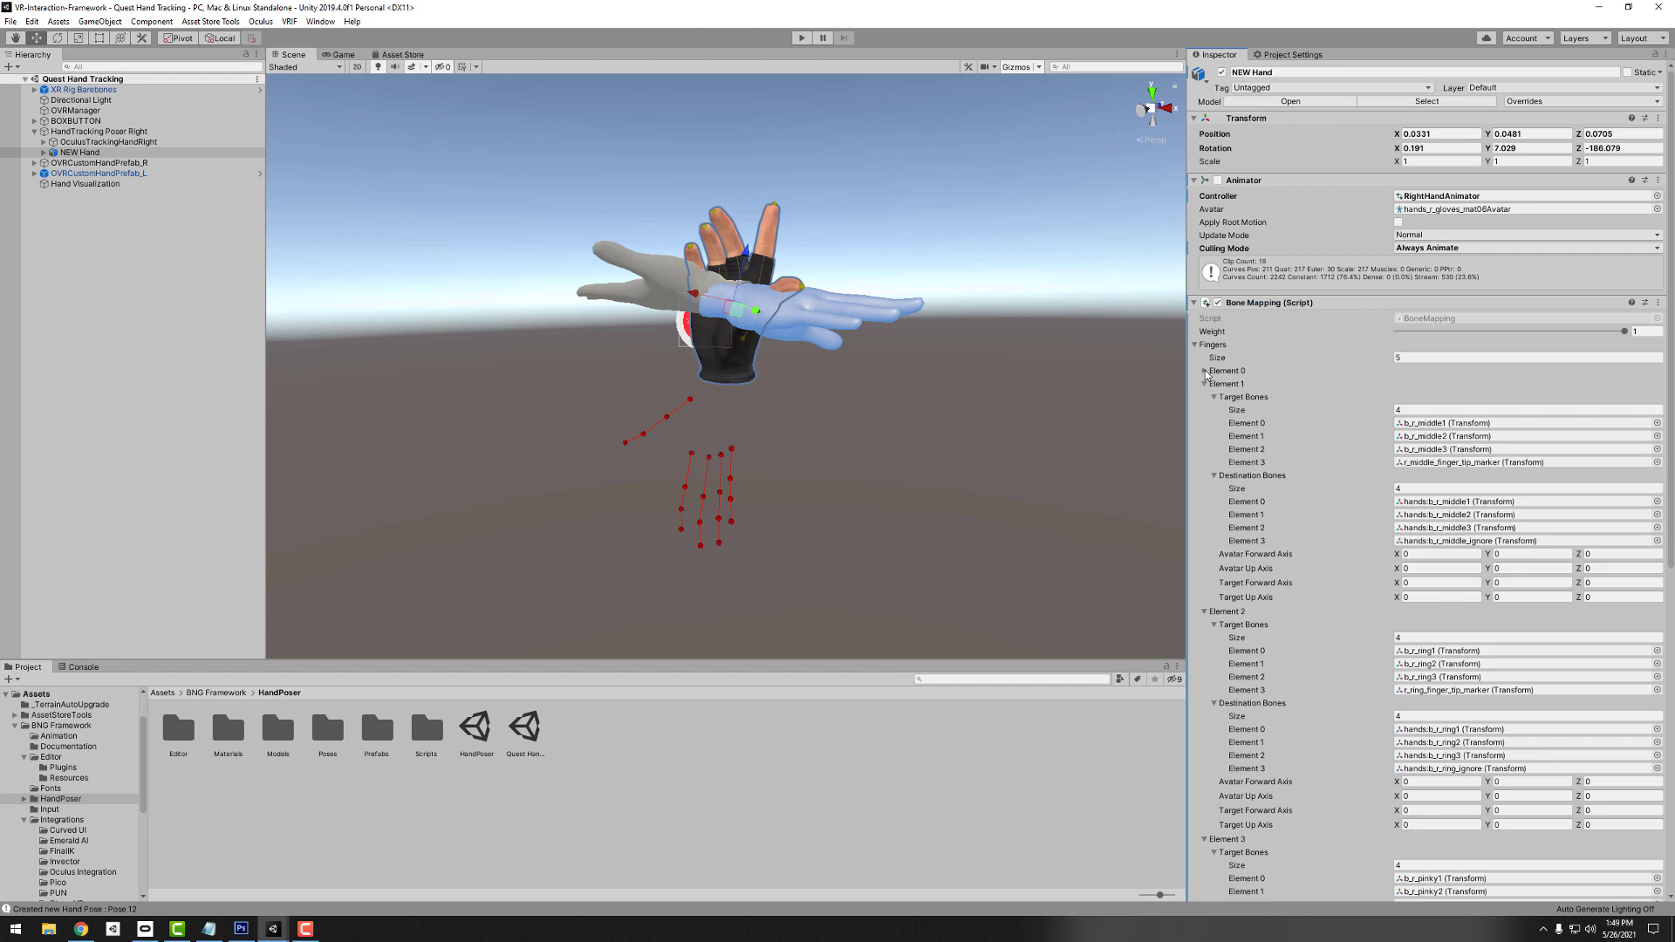
click(1203, 384)
click(1205, 397)
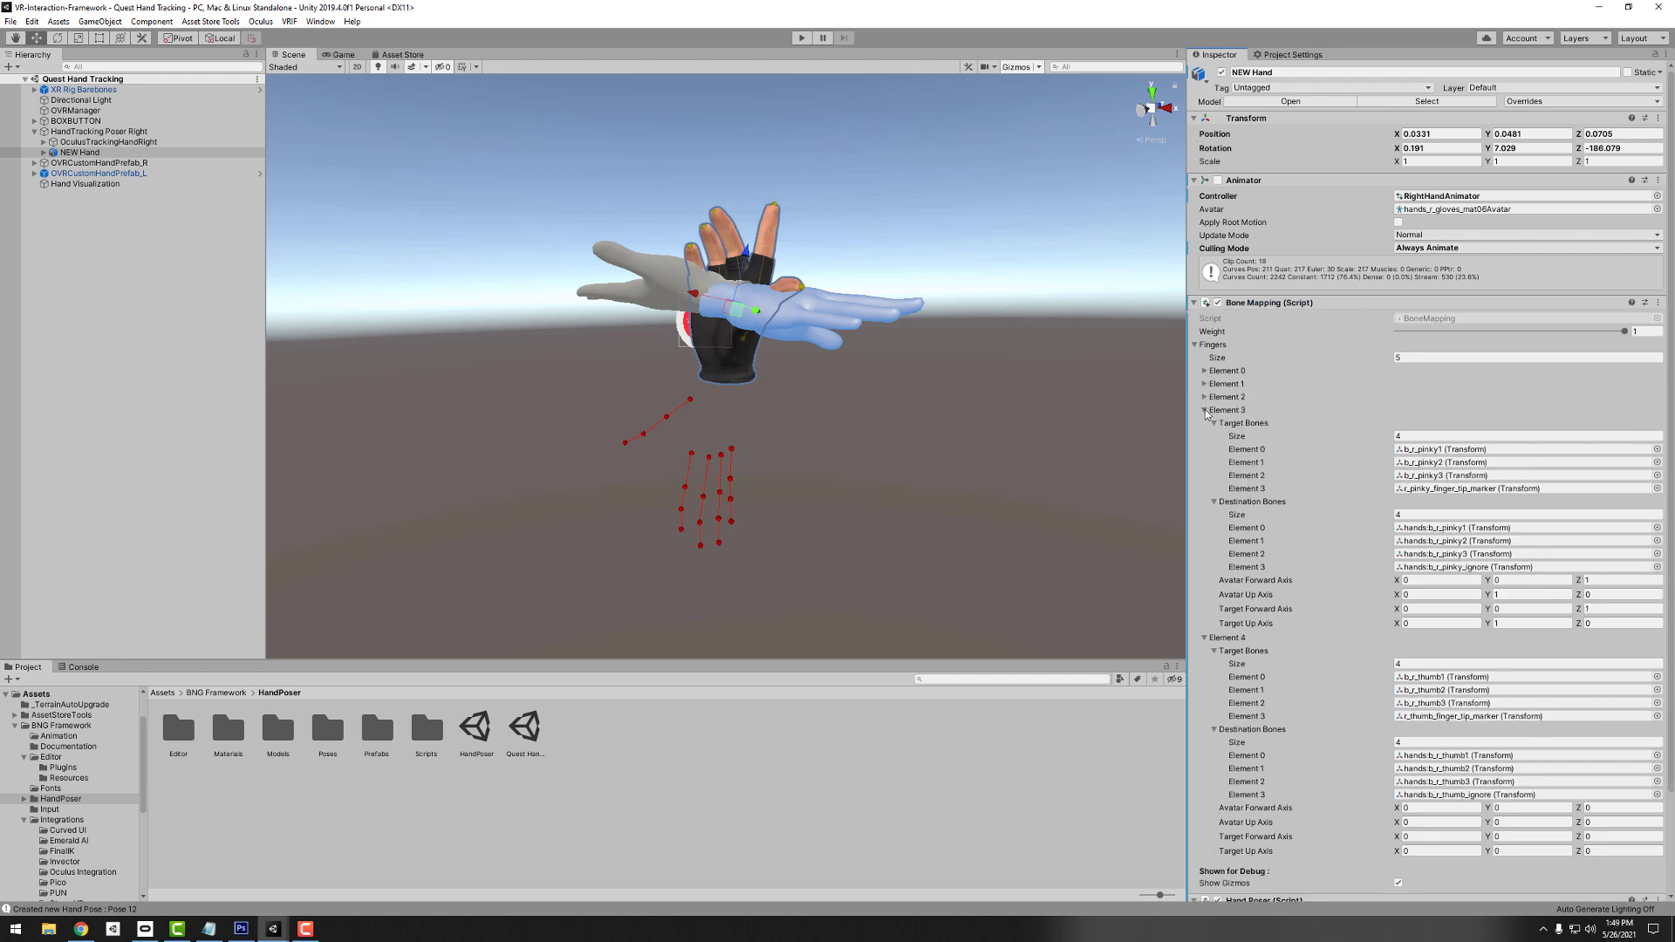
click(1204, 410)
click(1209, 425)
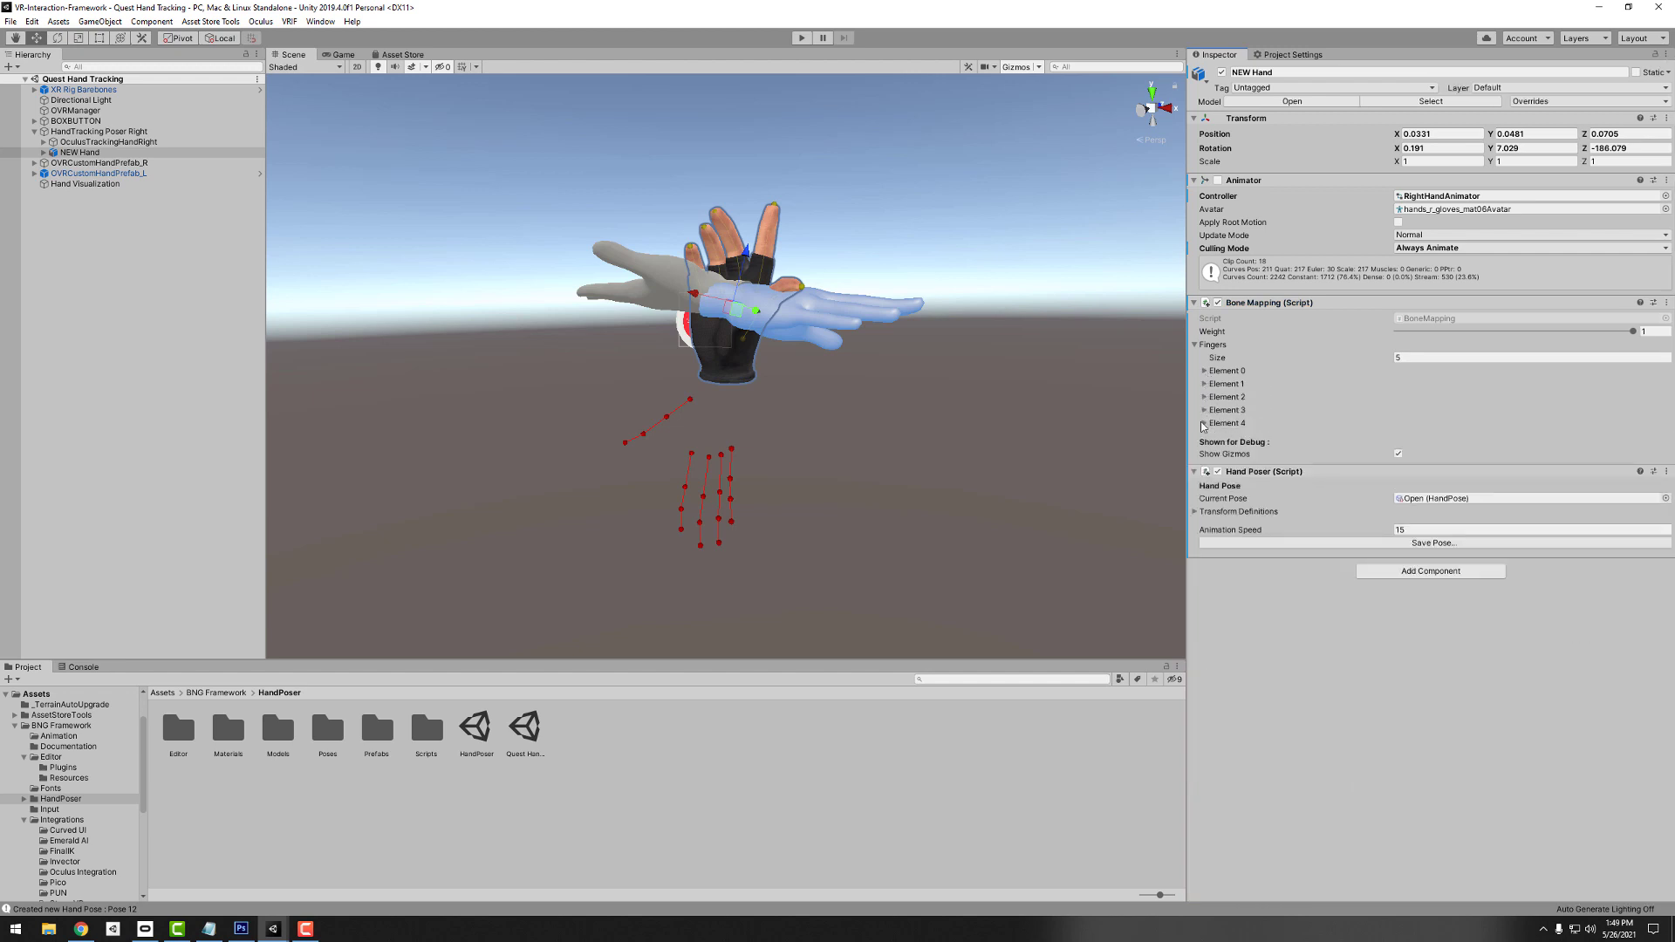
click(1204, 371)
click(1447, 410)
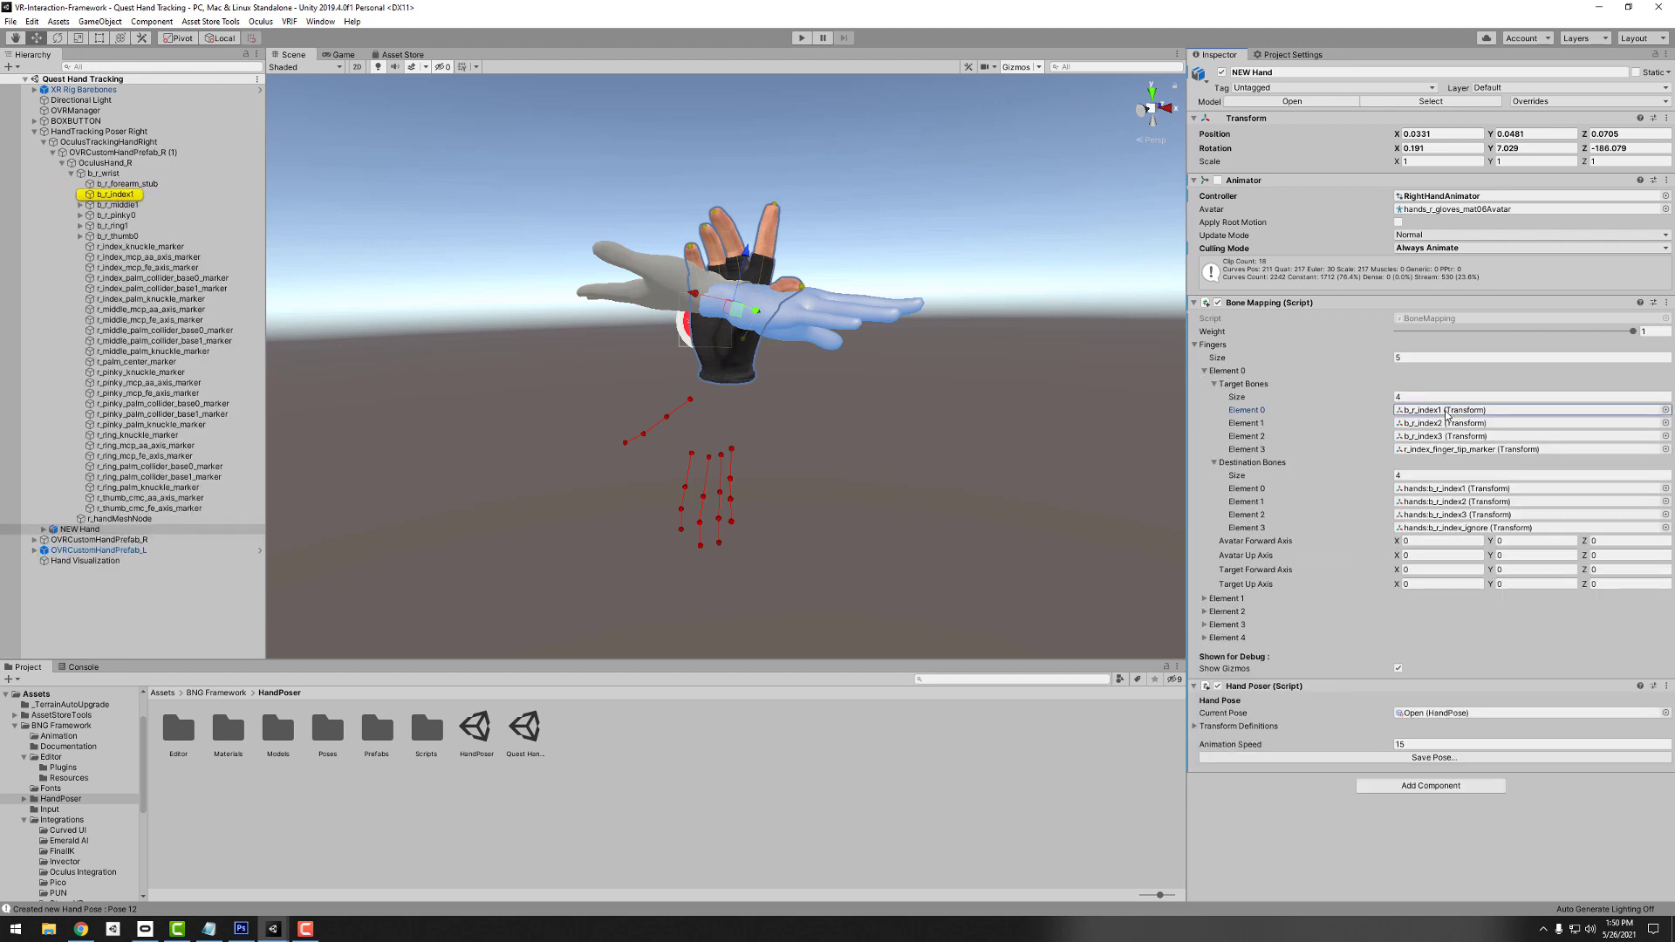